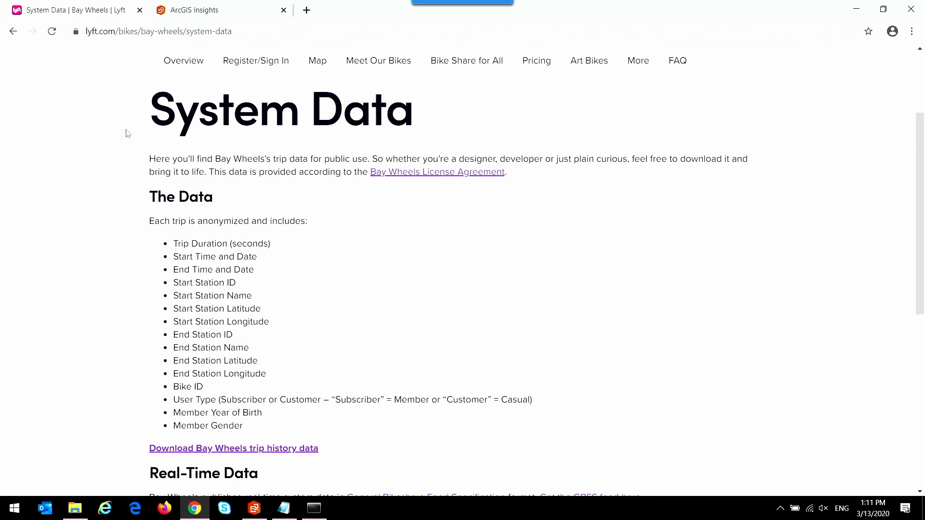
- Switch to ArcGIS Insights and add the local datasets 201905-baywheels-tripdata.Table and USA_BlockGroup to the page
left_click(252, 513)
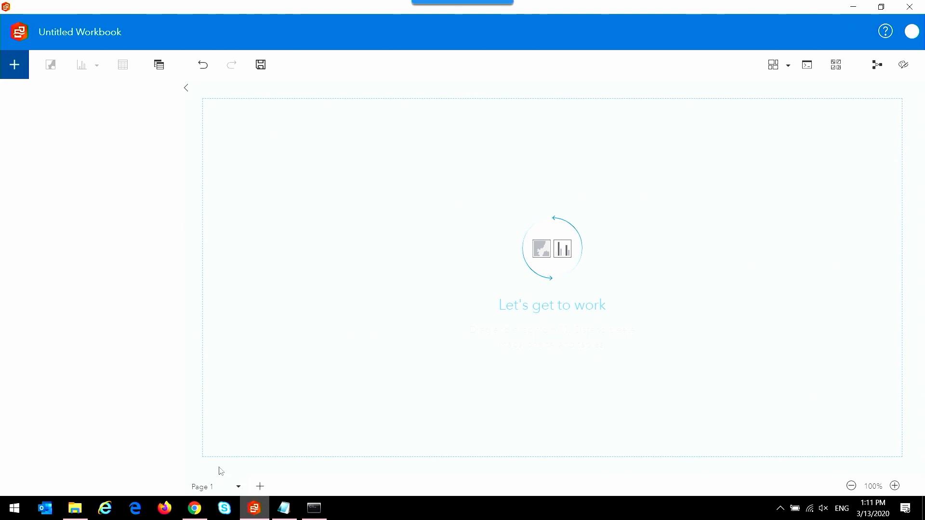
left_click(13, 66)
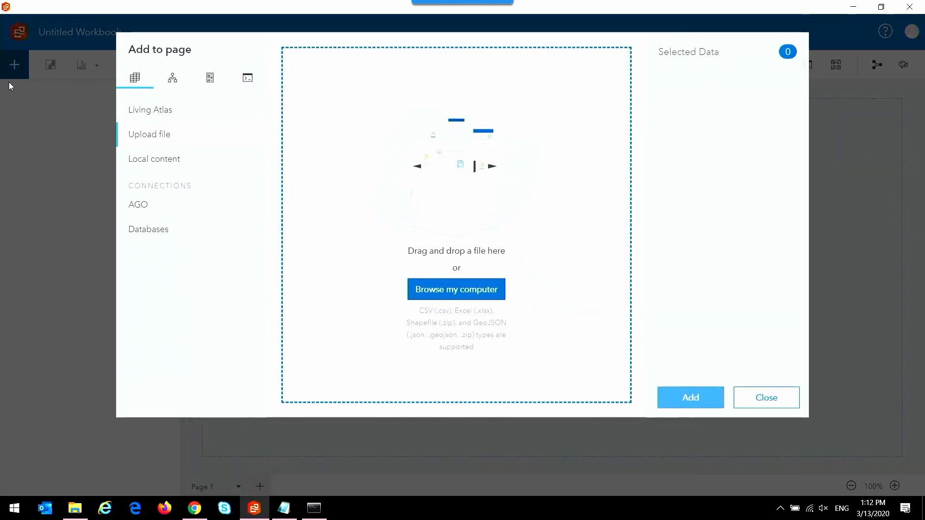
left_click(131, 161)
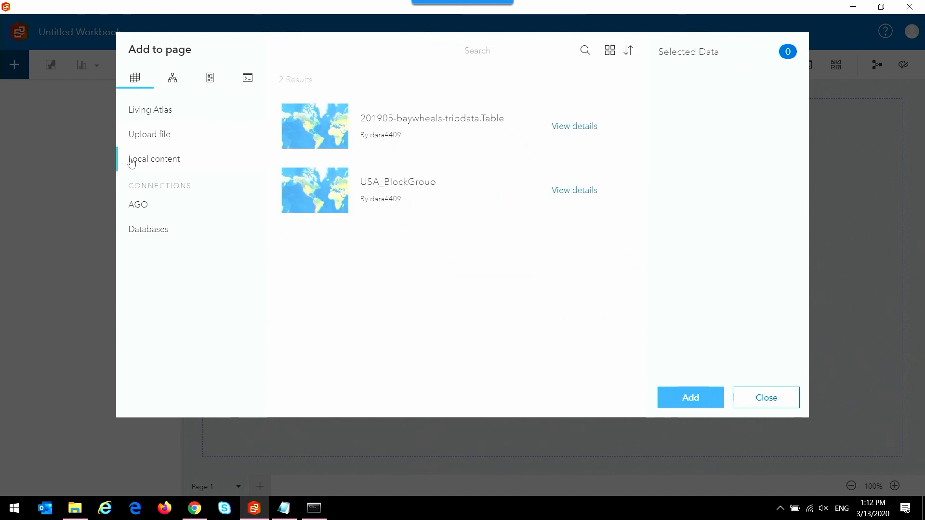
left_click(618, 127)
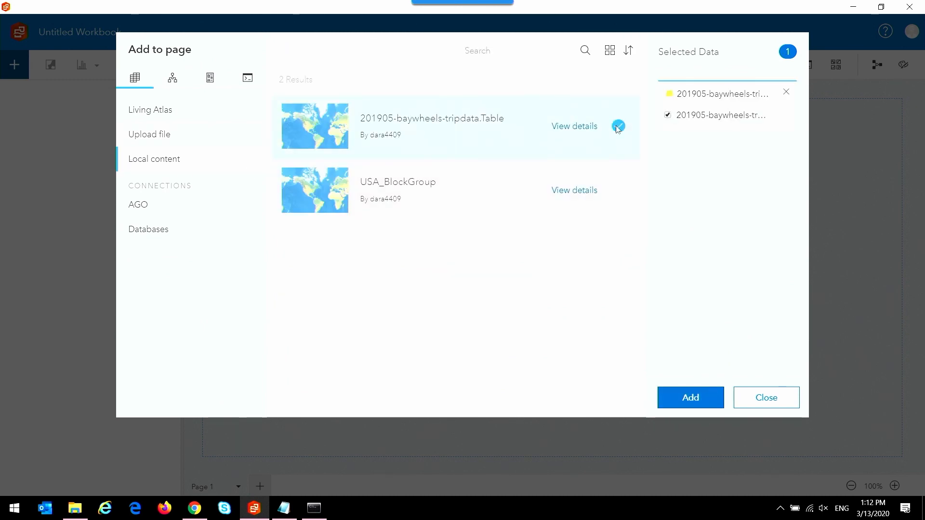
left_click(618, 191)
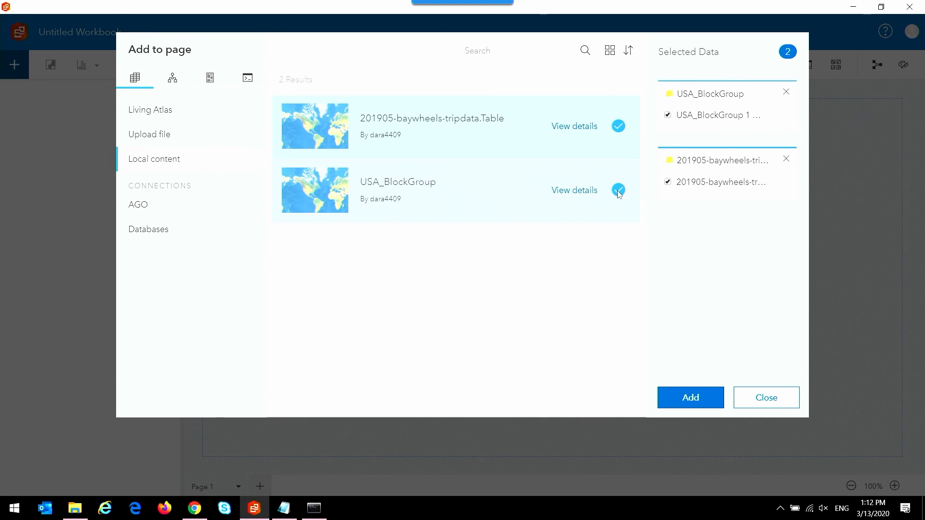
left_click(687, 400)
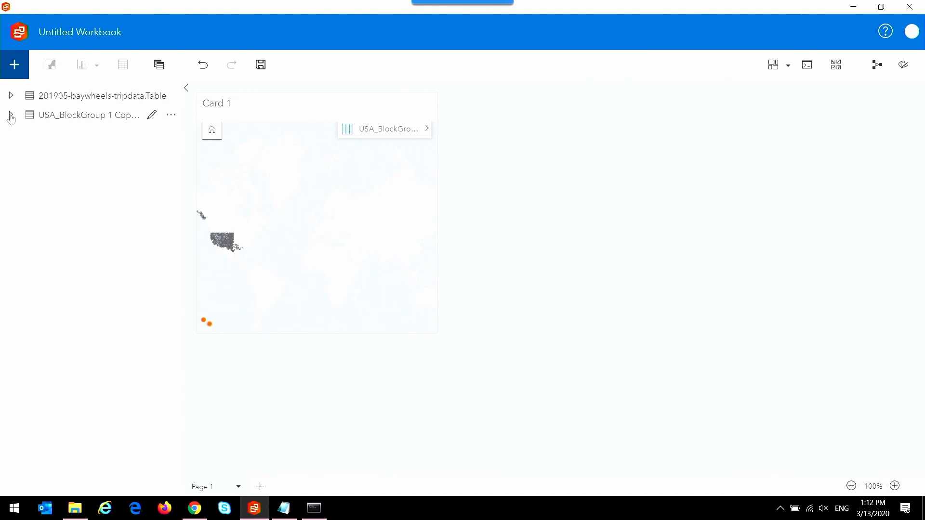
- Expand the 201905-baywheels-tripdata dataset to review its fields and open its data table
left_click(10, 97)
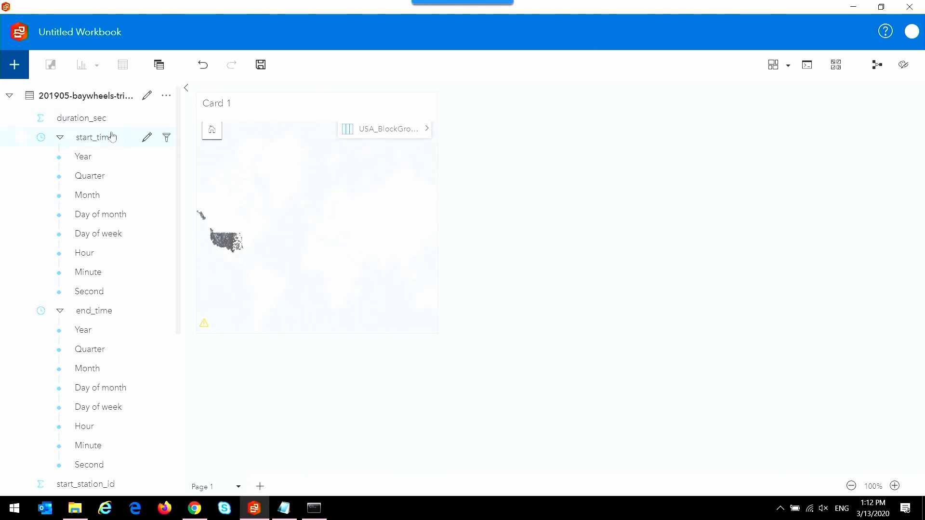
scroll(113, 167, "down", 3)
scroll(115, 169, "down", 3)
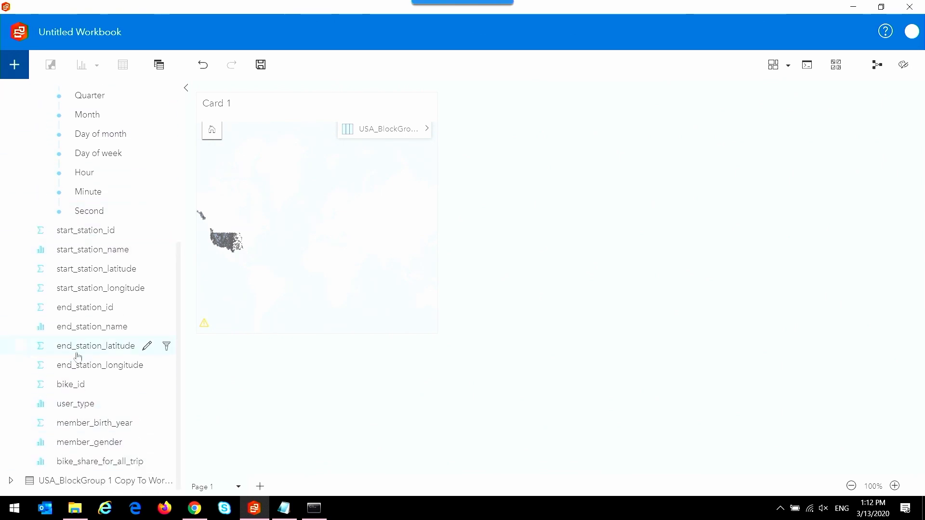
scroll(77, 357, "up", 5)
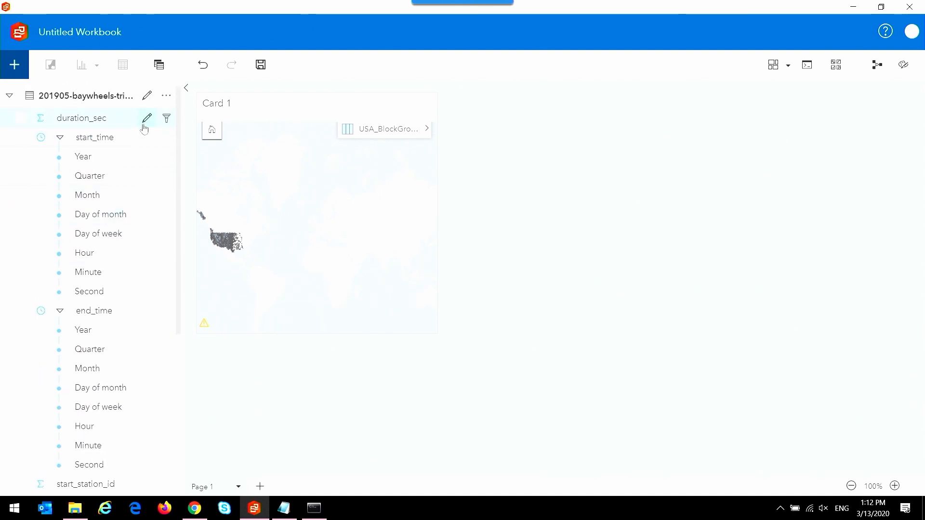
left_click(165, 99)
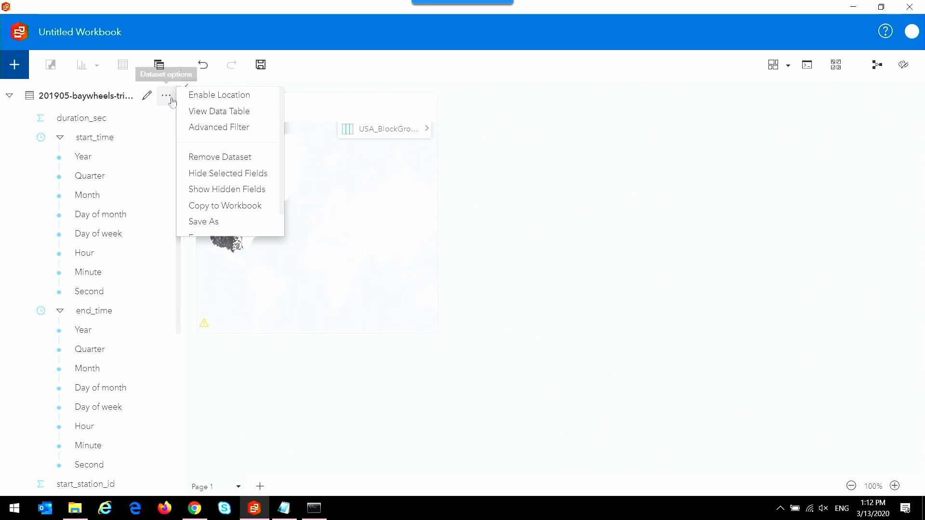
left_click(197, 112)
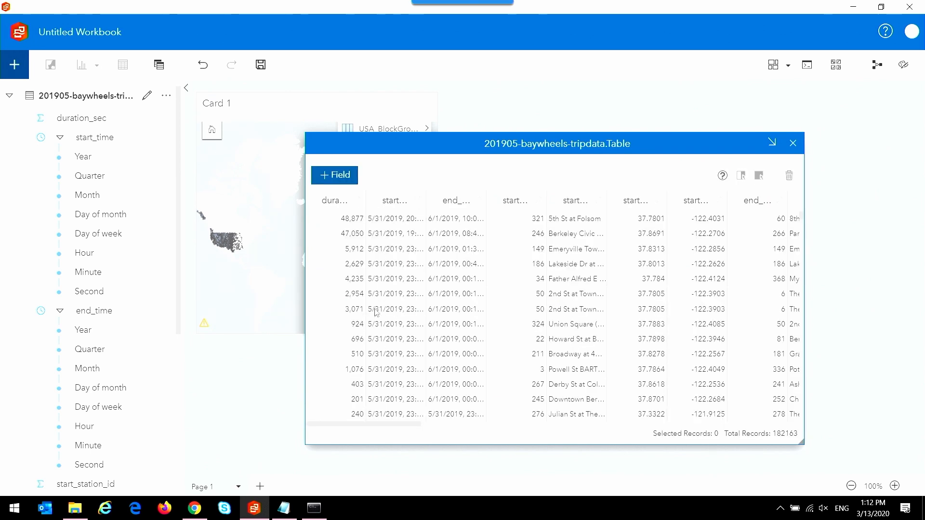
- Add a field to the trip data table calculated with TIMEDIF(start_time,end_time,"mm")
left_click(341, 176)
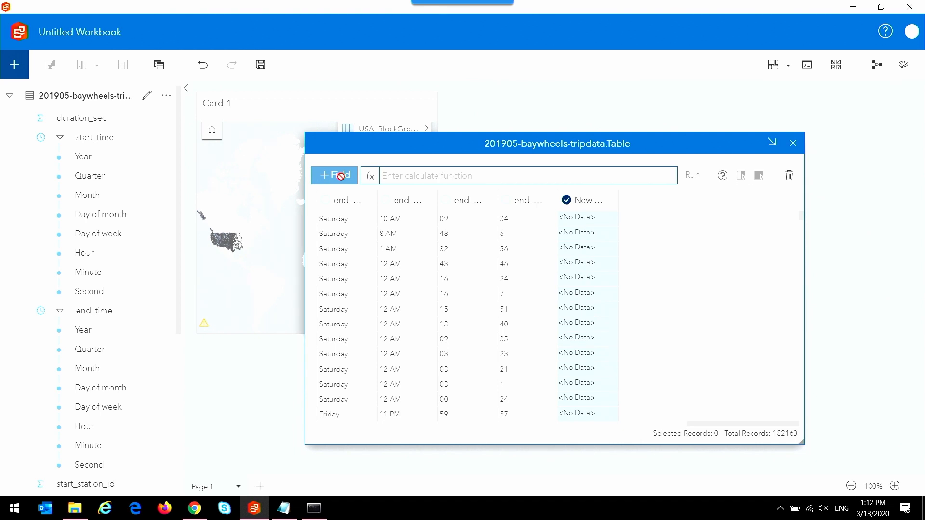
left_click(395, 176)
type("tim")
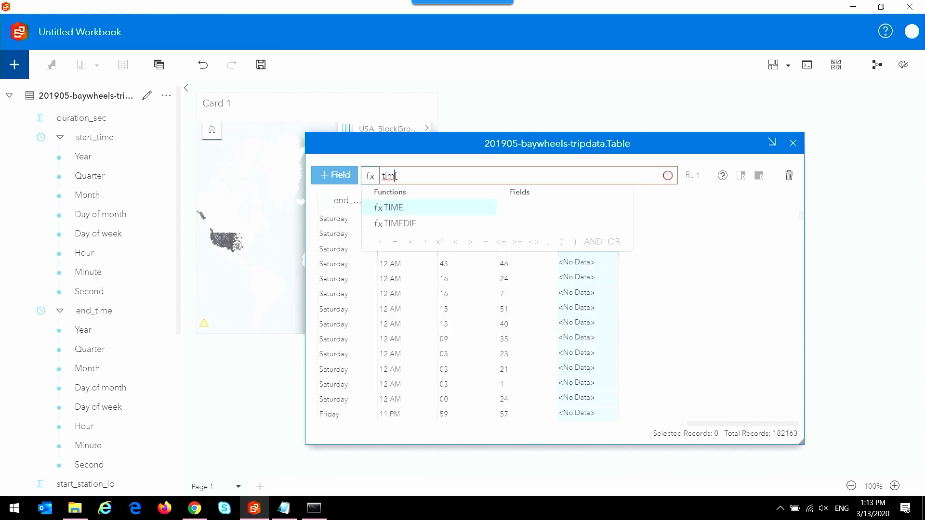
left_click(396, 224)
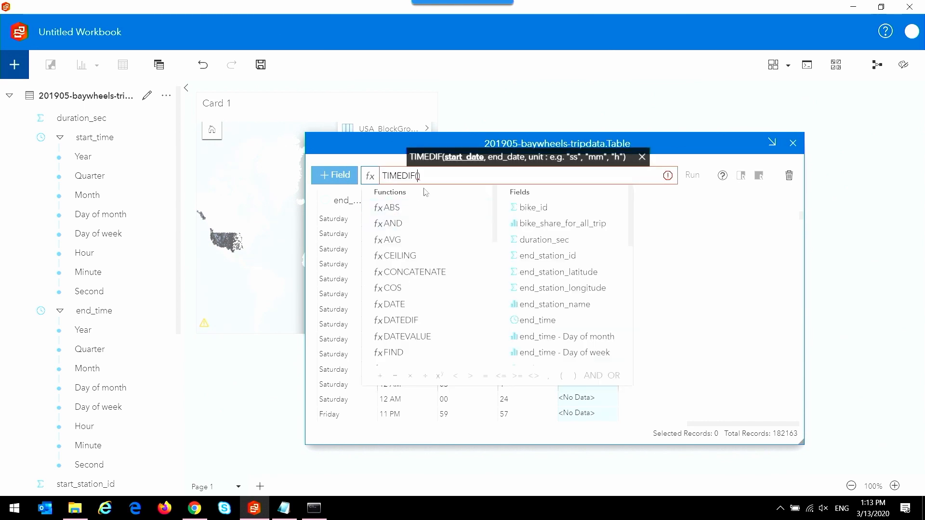
type("sta")
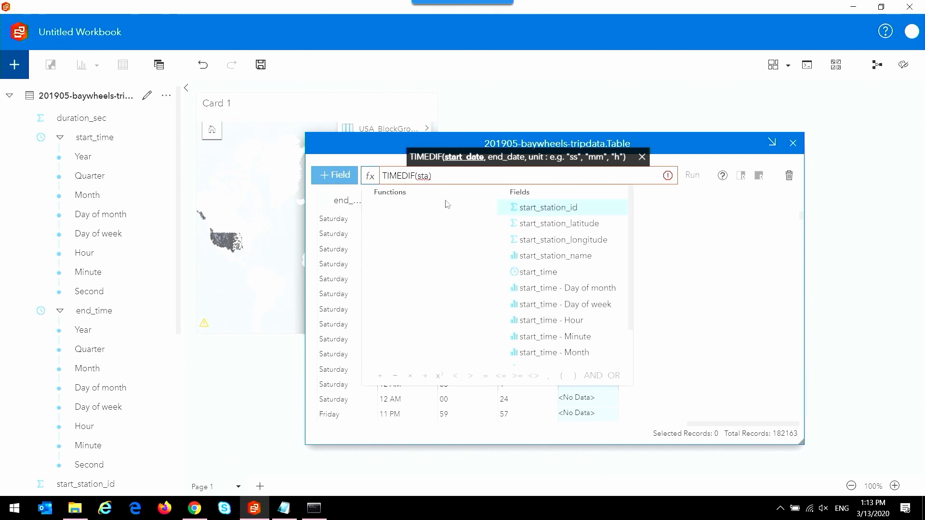
left_click(535, 272)
type(",e")
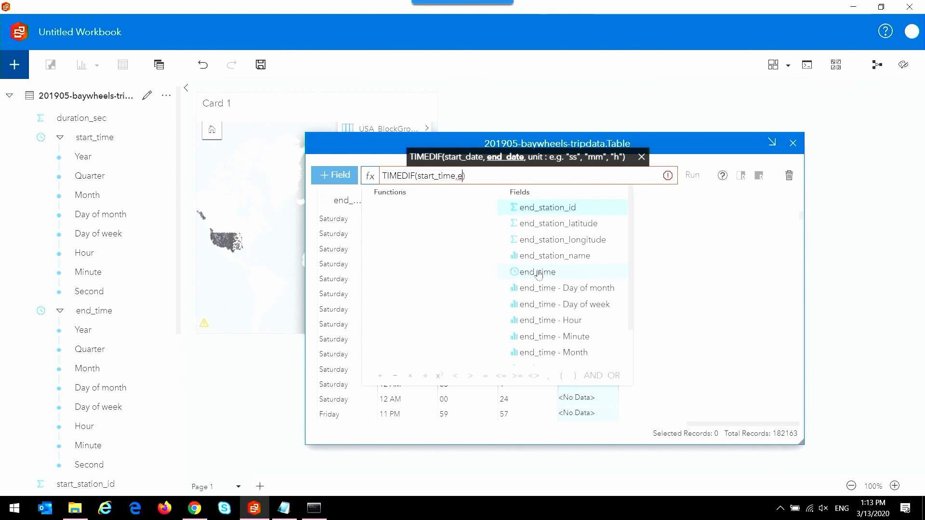
left_click(538, 273)
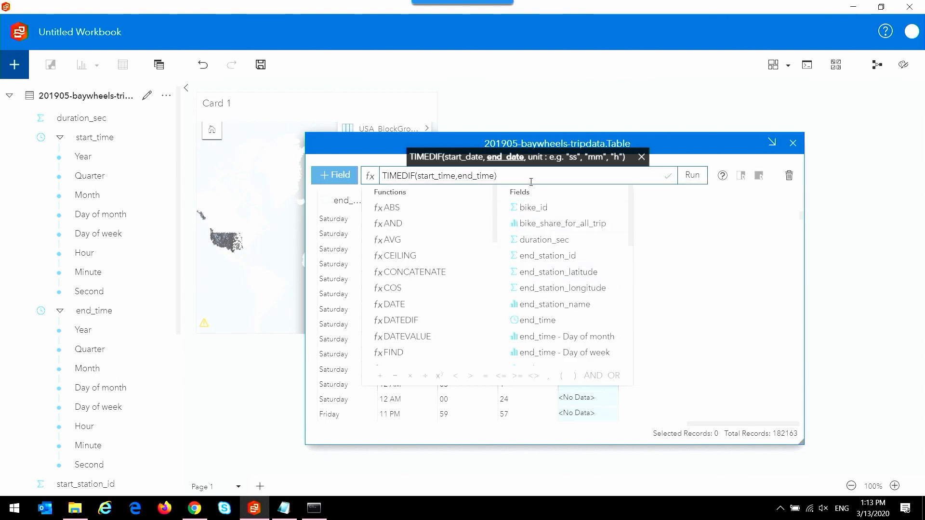
type(",\"mm\"")
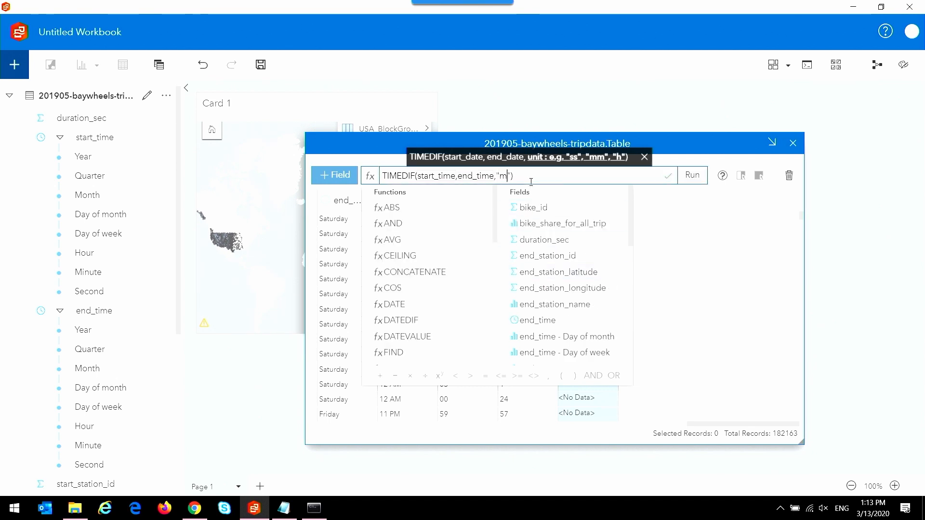
left_click(688, 174)
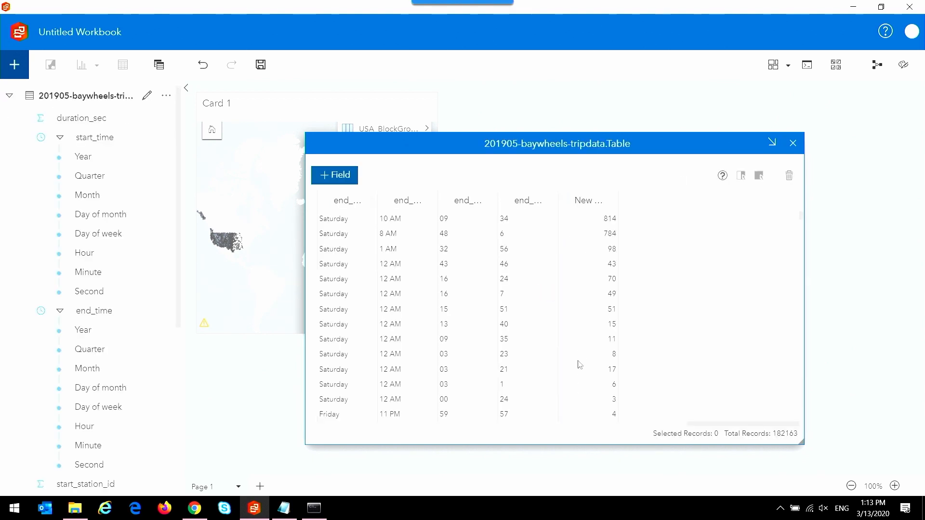
- Rename the new calculated field as Total Time (min) and close the data table
left_click(570, 201)
type("T")
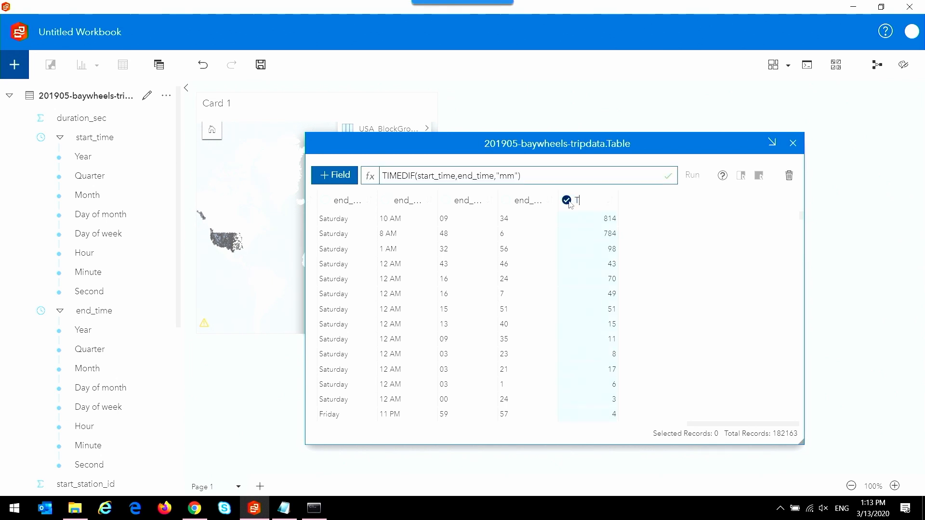
type("otoa")
type("l Time")
type(" (min")
type(")")
key("Return")
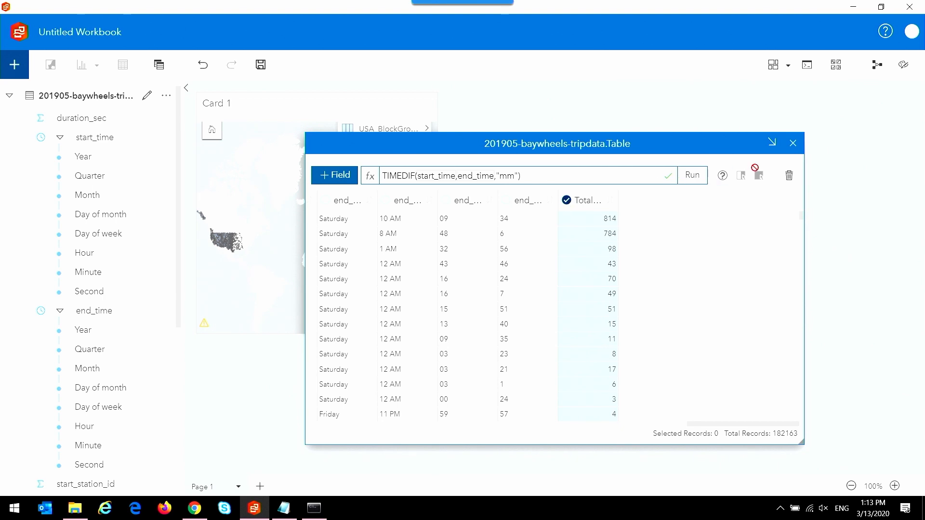
left_click(793, 143)
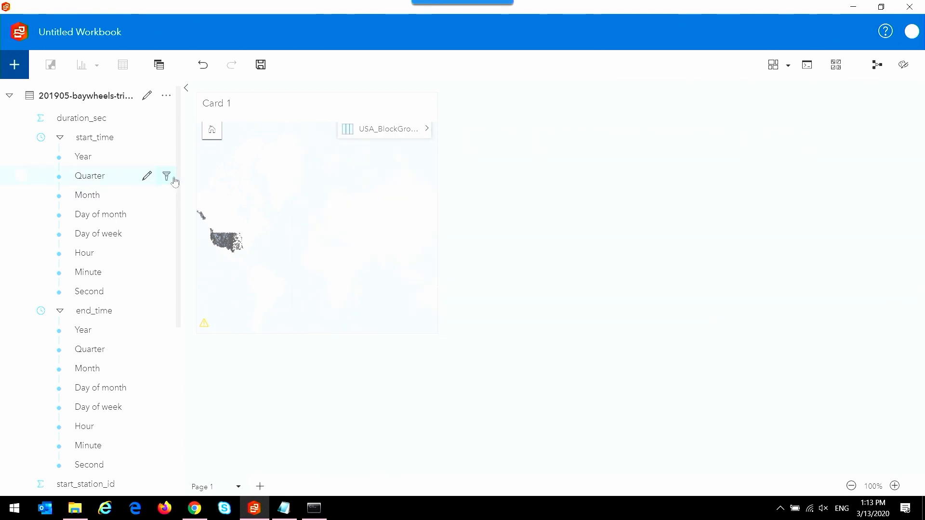
left_click_drag(178, 178, 189, 355)
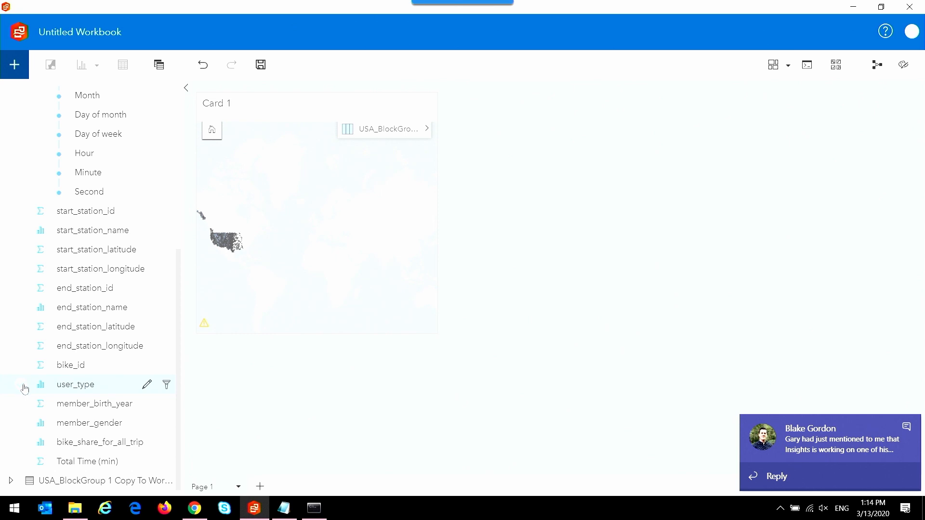
left_click(40, 403)
left_click(64, 443)
left_click_drag(178, 317, 177, 144)
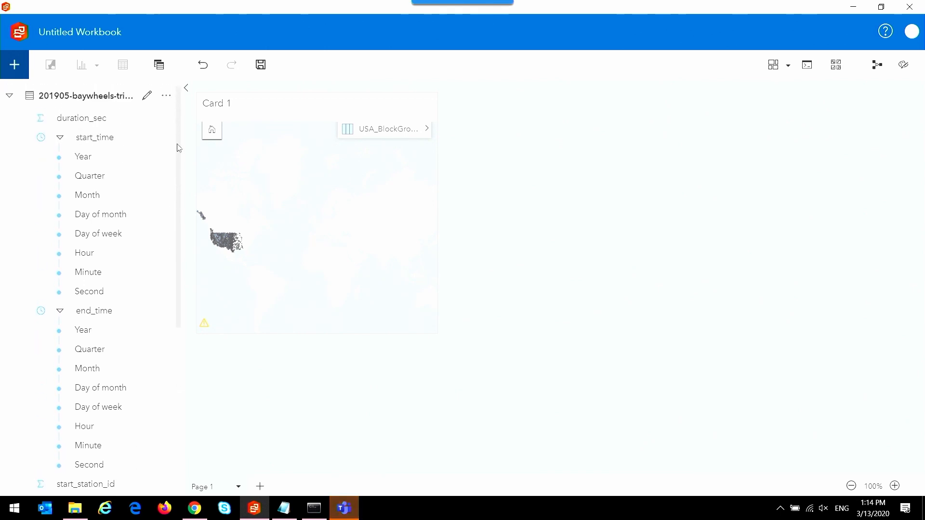
- Enable location on the trip data by coordinates, using start_station_longitude, start_station_latitude and spatial reference 4326 - GCS WGS 1984
left_click(168, 97)
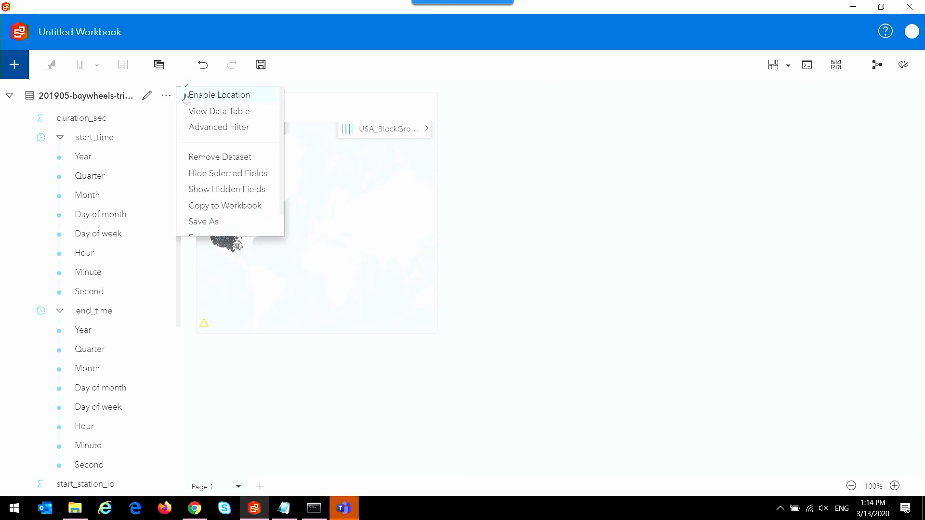
left_click(203, 96)
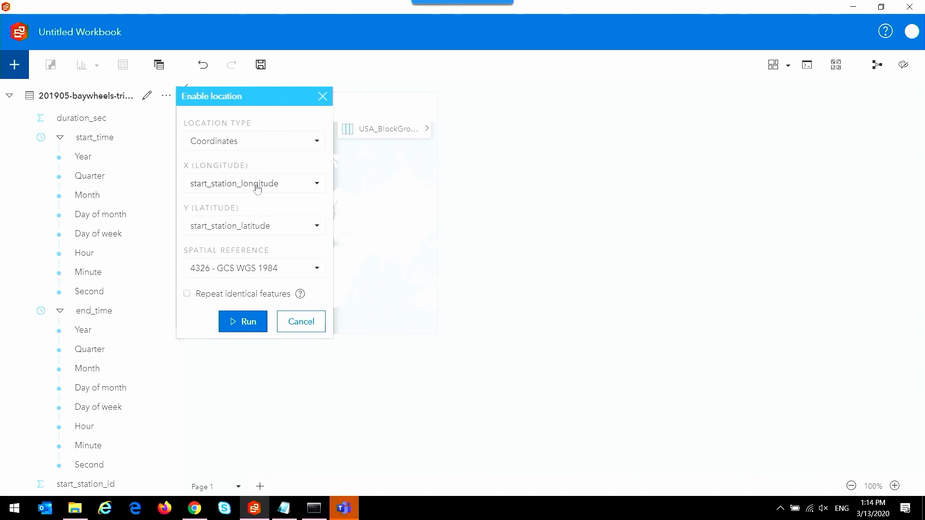
left_click(248, 322)
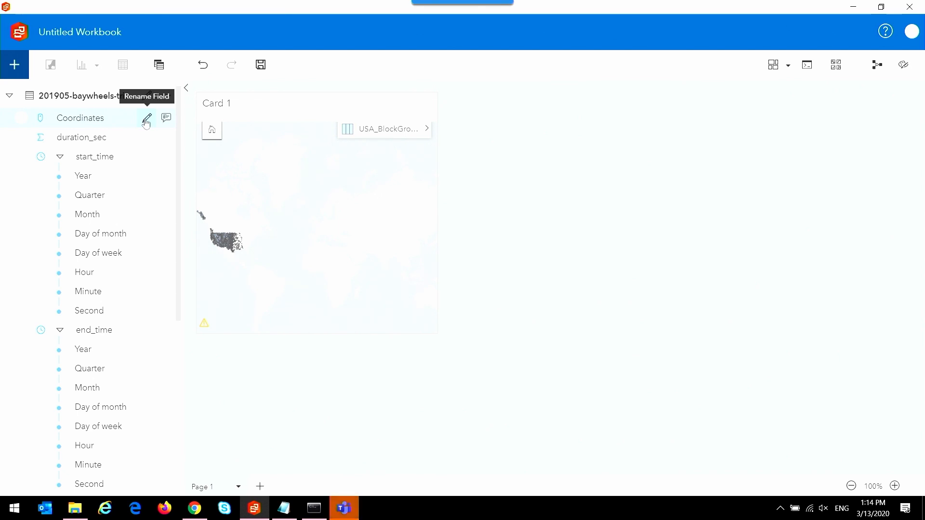
- Rename the trip data's Coordinates field as Start Location
left_click(146, 121)
type("SAtar")
key("BackSpace")
type("tart Lo")
key("BackSpace")
key("BackSpace")
type("location")
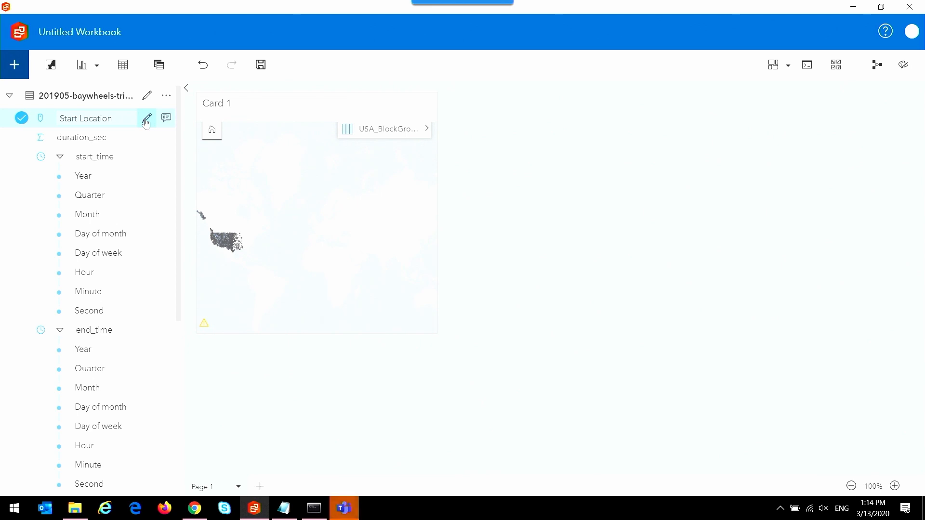
key("Return")
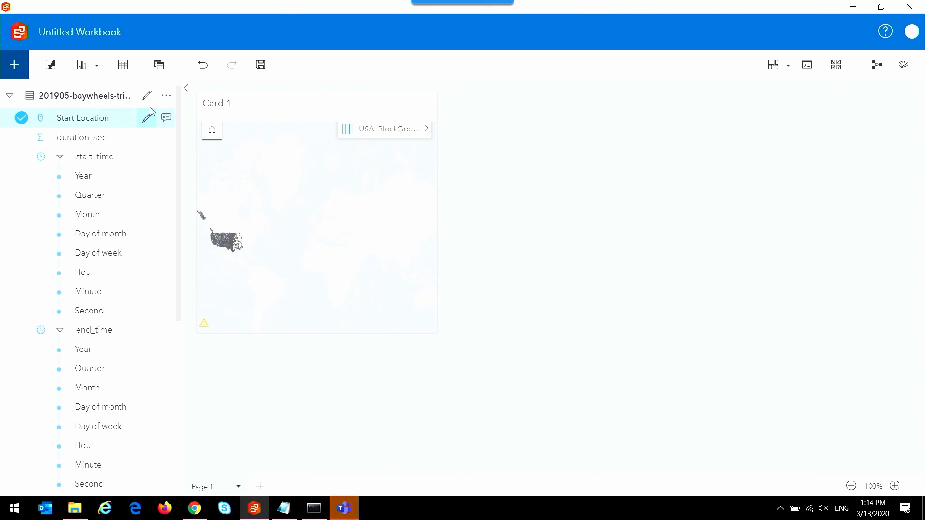
- Enable a second location on the trip data by coordinates, using end_station_longitude as X and end_station_latitude as Y
left_click(167, 96)
left_click(192, 100)
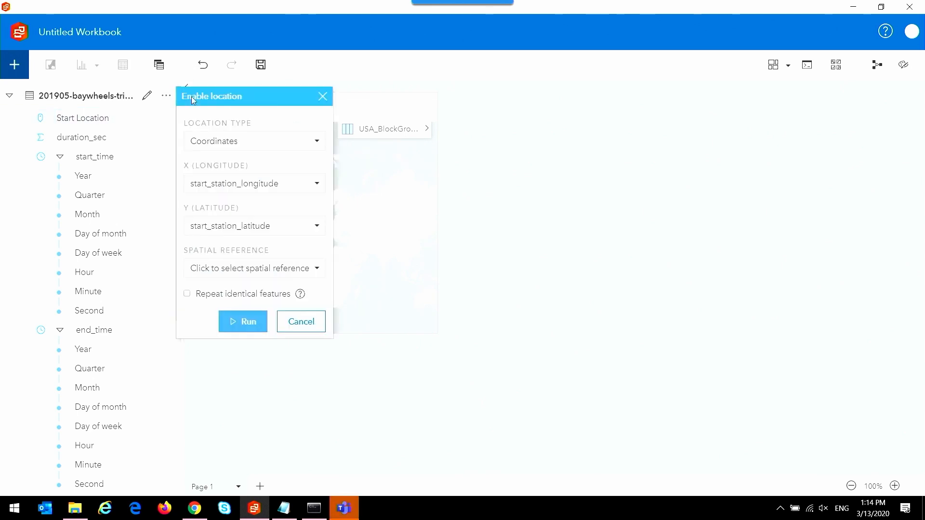
left_click(312, 187)
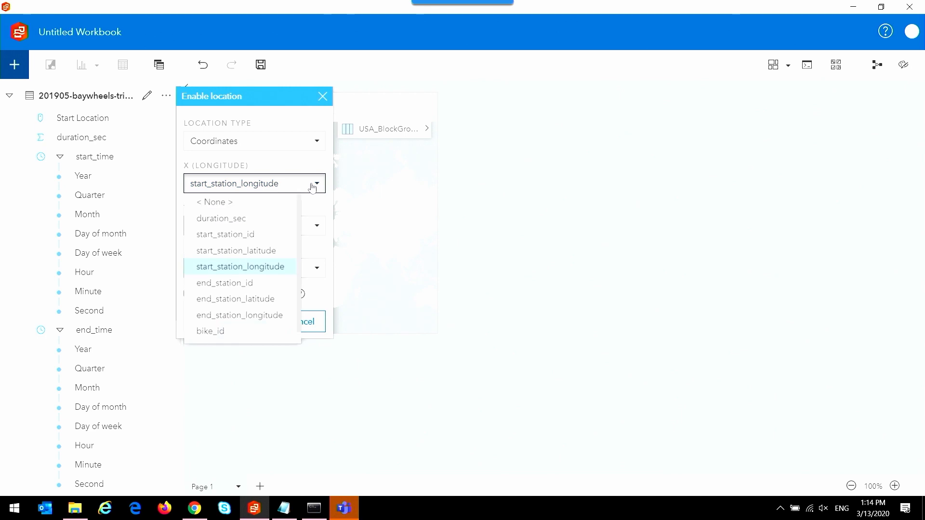
left_click(260, 318)
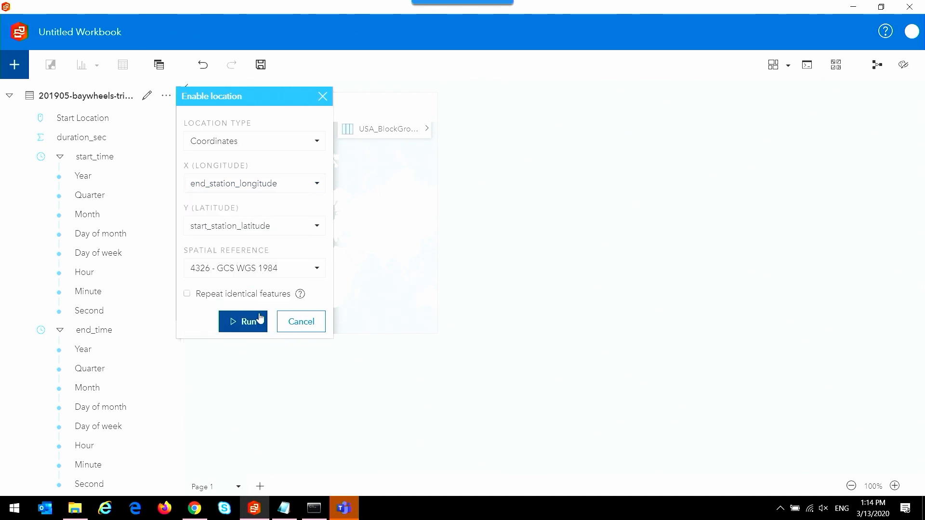
left_click(264, 226)
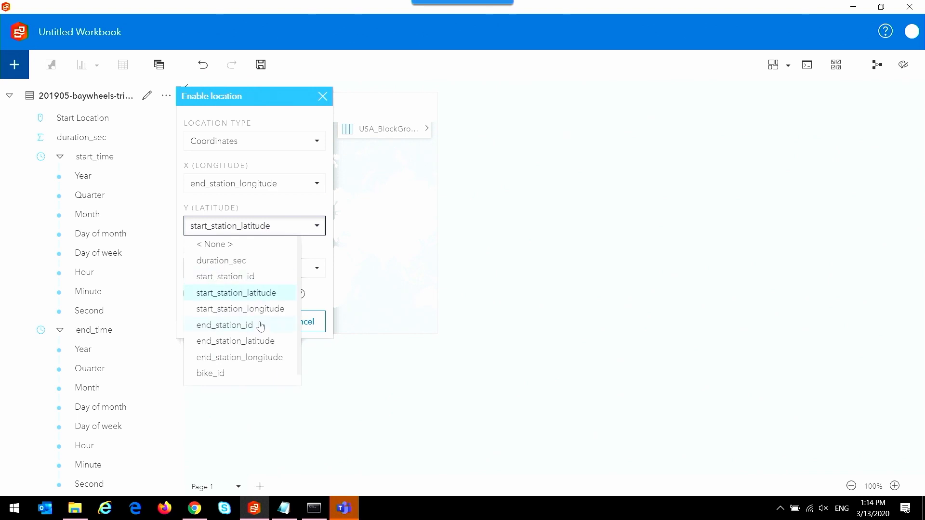
left_click(257, 345)
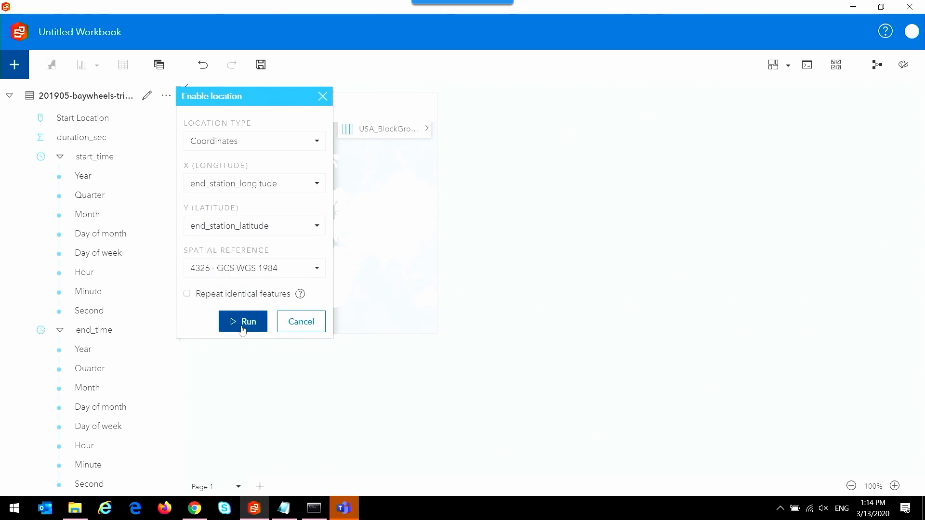
left_click(243, 322)
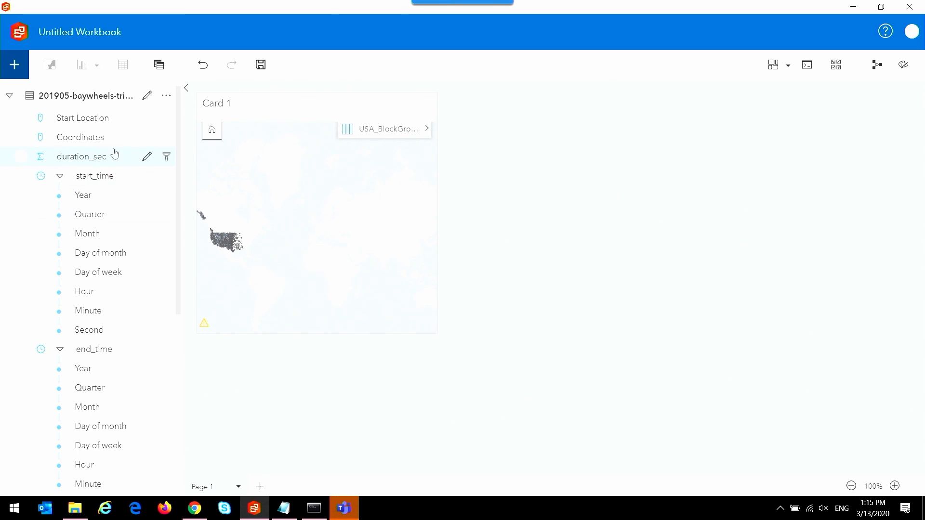
- Rename the trip data's remaining Coordinates field as End Location
left_click(118, 132)
type("En")
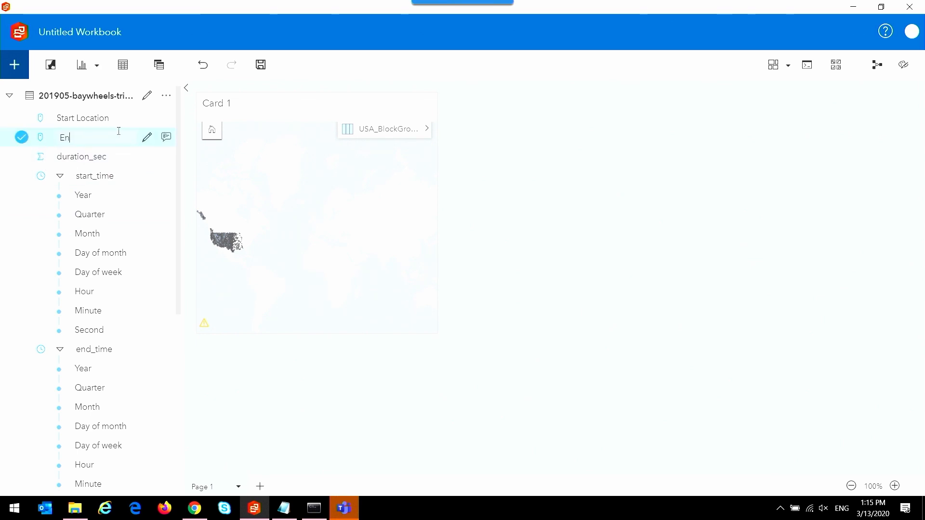
type("d Location")
key("Return")
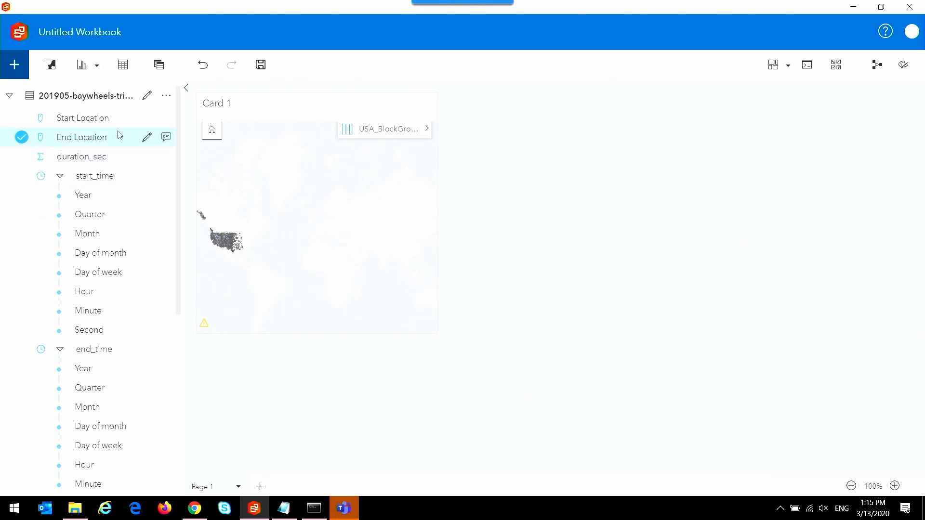
- Create a new map card from the trip data's Start Location field alone, beside Card 1
left_click(21, 137)
left_click(22, 120)
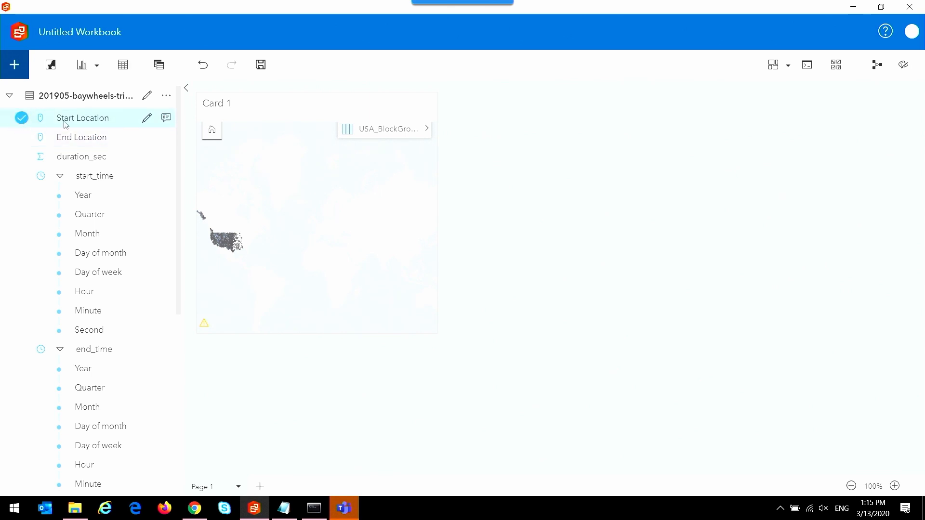
left_click_drag(65, 125, 496, 145)
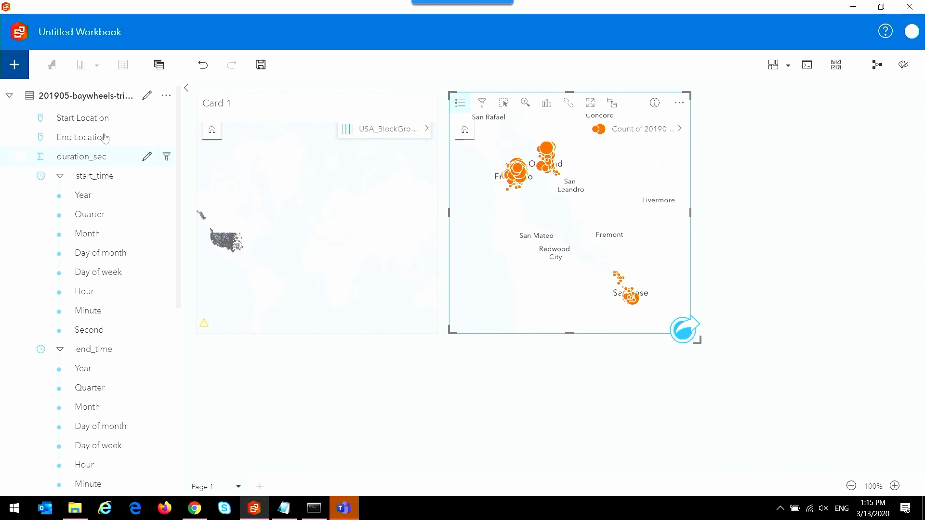
- Filter the USA_BlockGroup dataset by COUNTY so that only Santa Clara is included
left_click(9, 97)
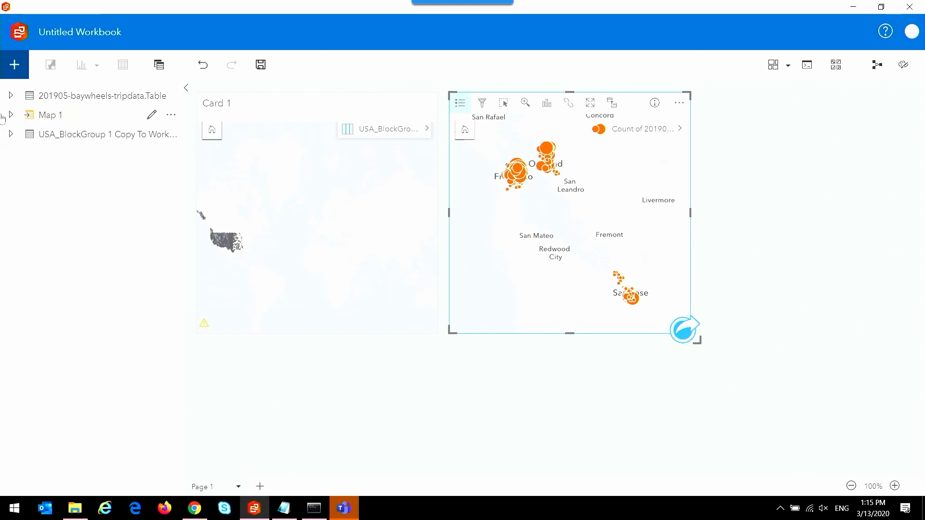
left_click(10, 134)
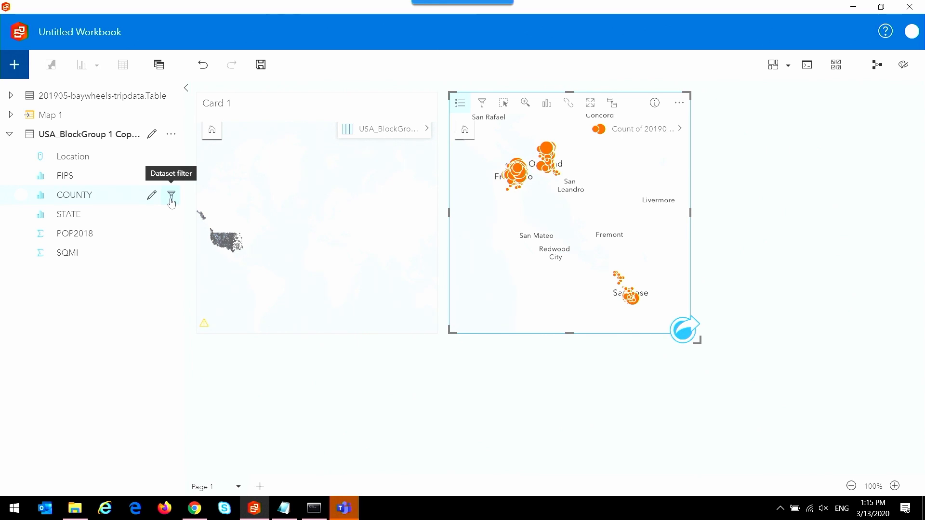
left_click(171, 198)
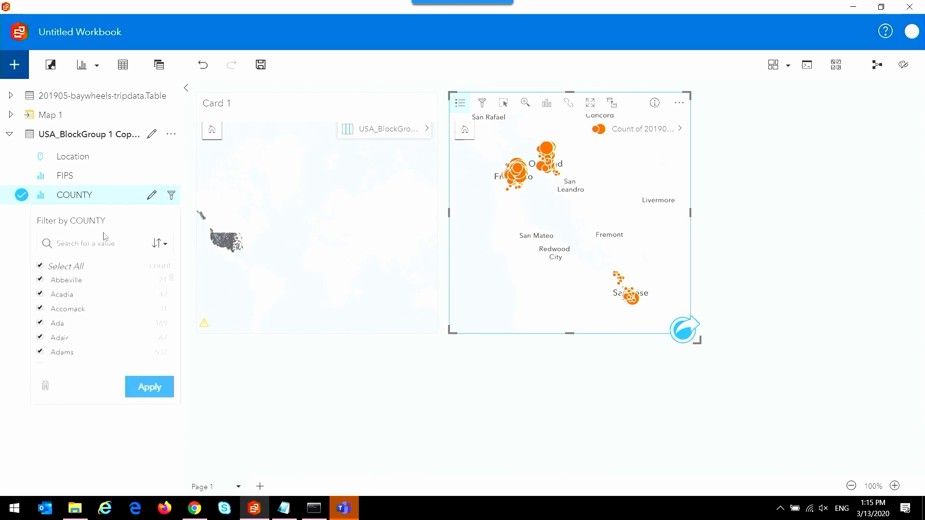
left_click(67, 243)
type("santa")
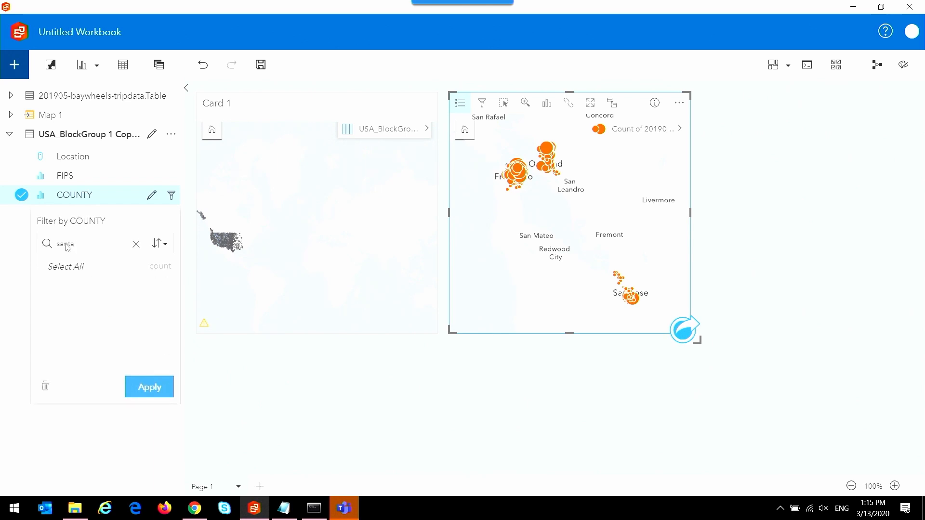
left_click(40, 294)
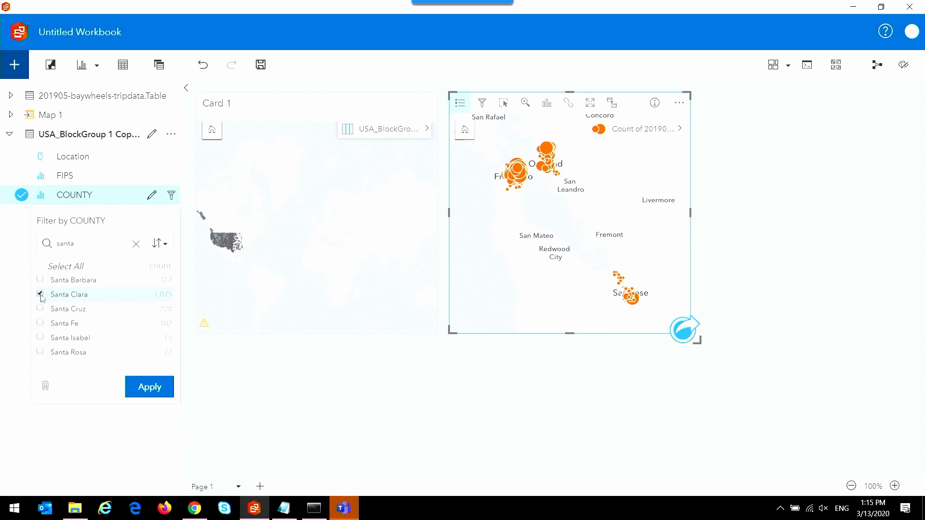
left_click(143, 388)
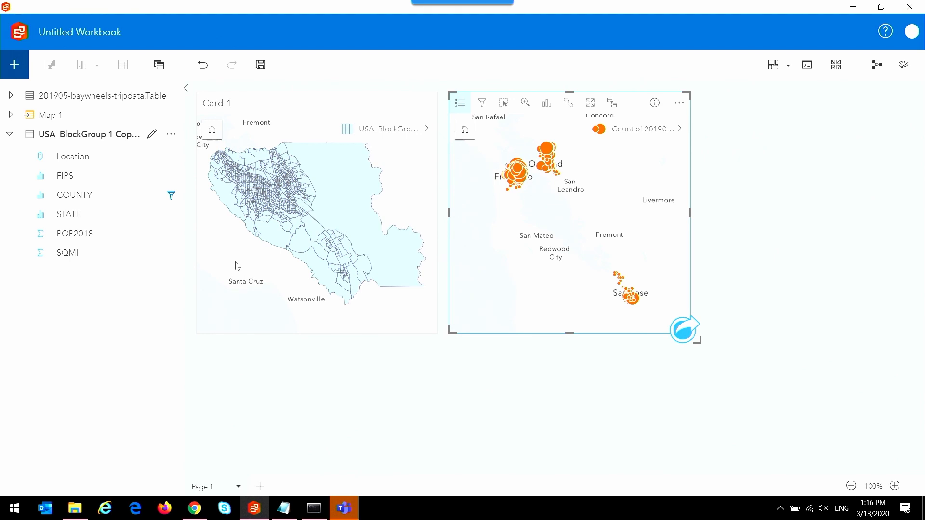
- Name the workbook Bike Rentals and rename its page as Bikes
left_click(94, 34)
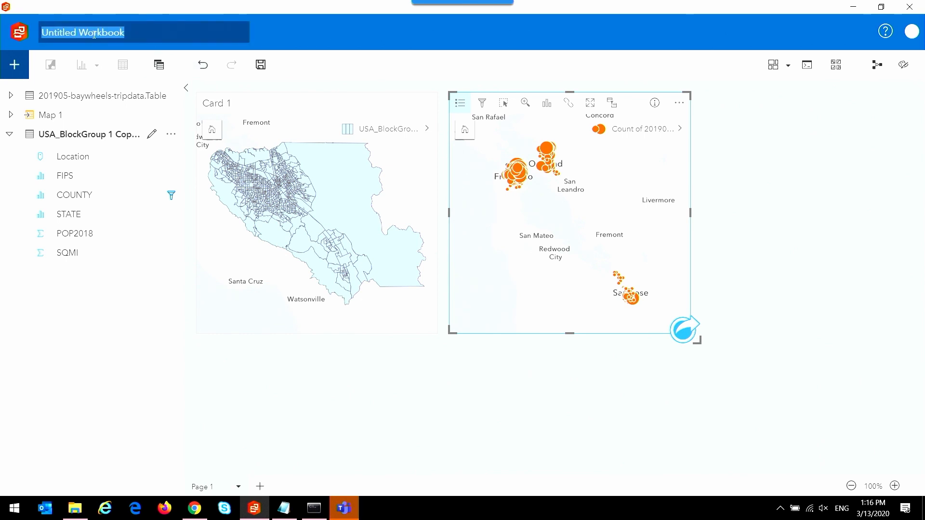
type("Bike")
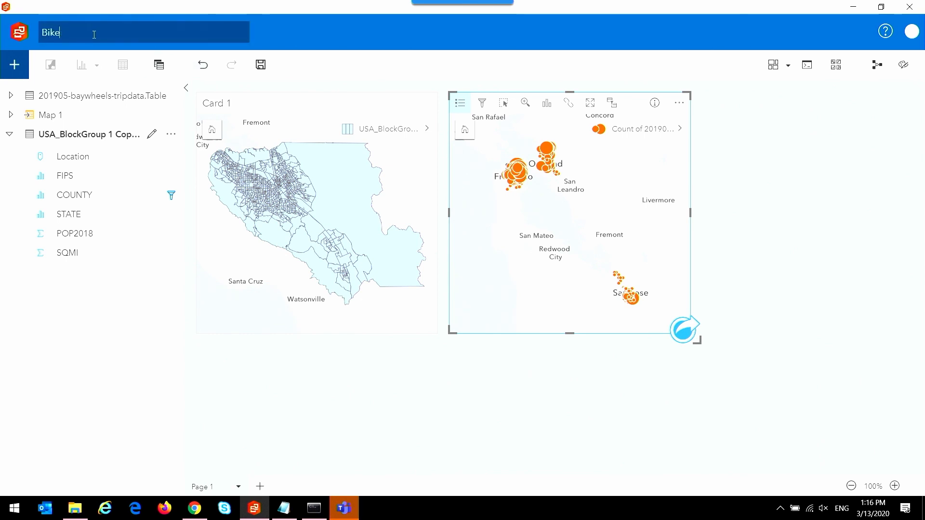
type(" Rentals")
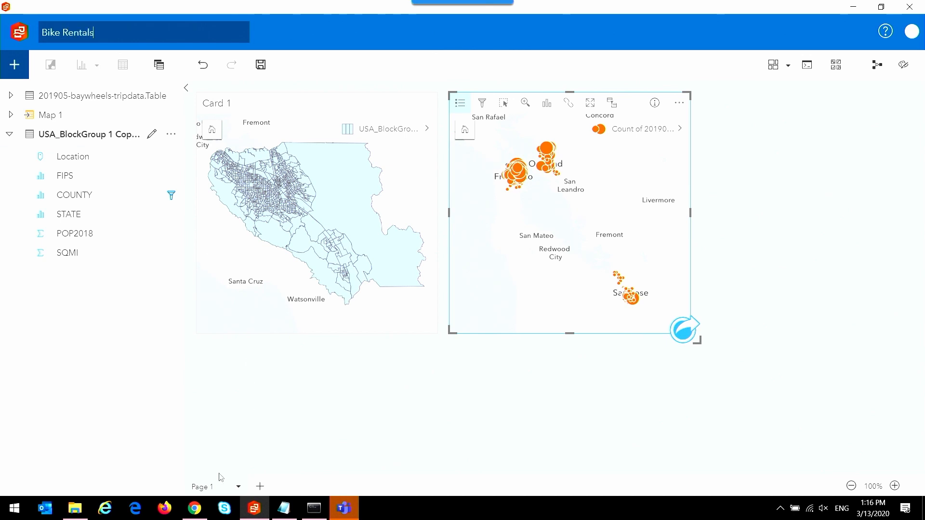
double_click(210, 485)
type("Bikes")
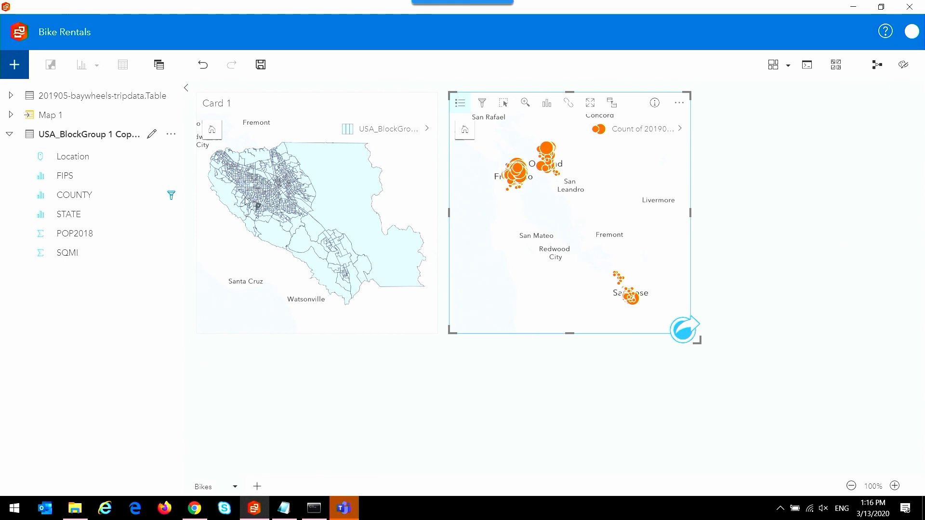
- Rename the block group map card as Santa Clara and save the workbook
double_click(228, 102)
type("Santa Clara")
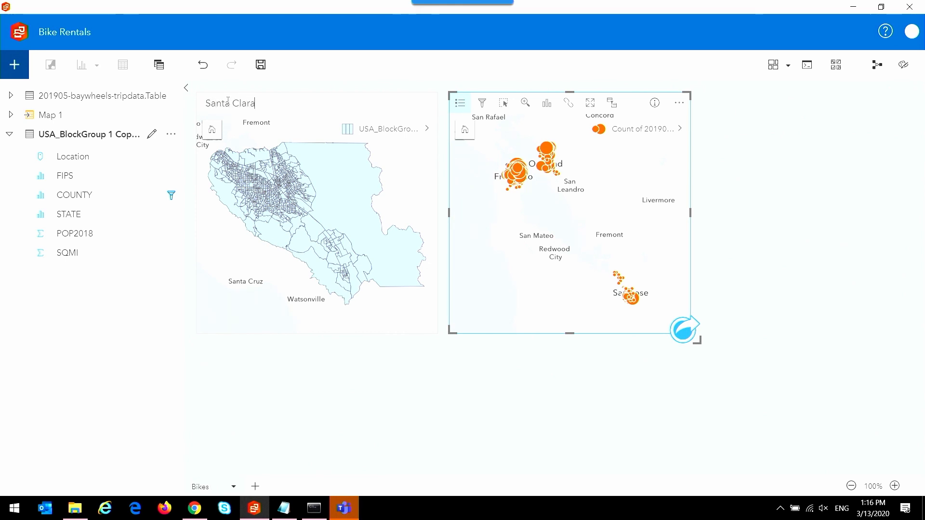
left_click(268, 68)
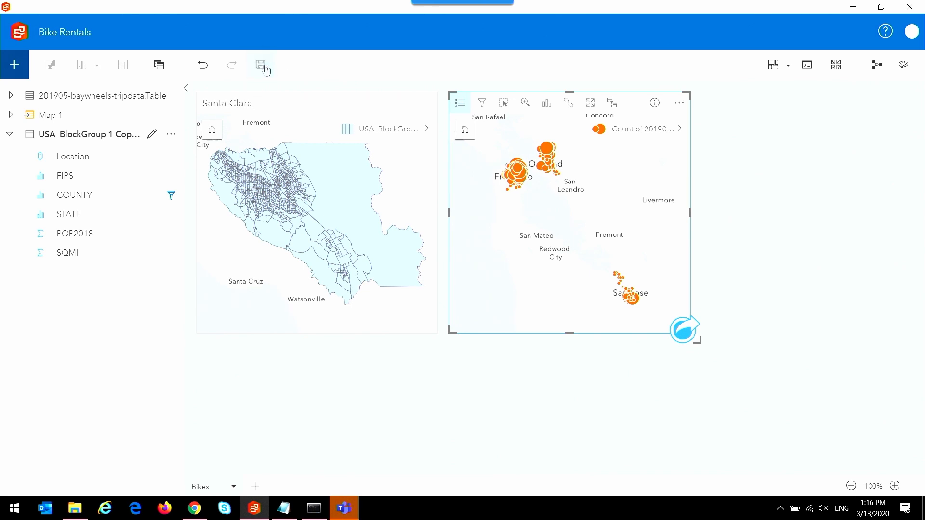
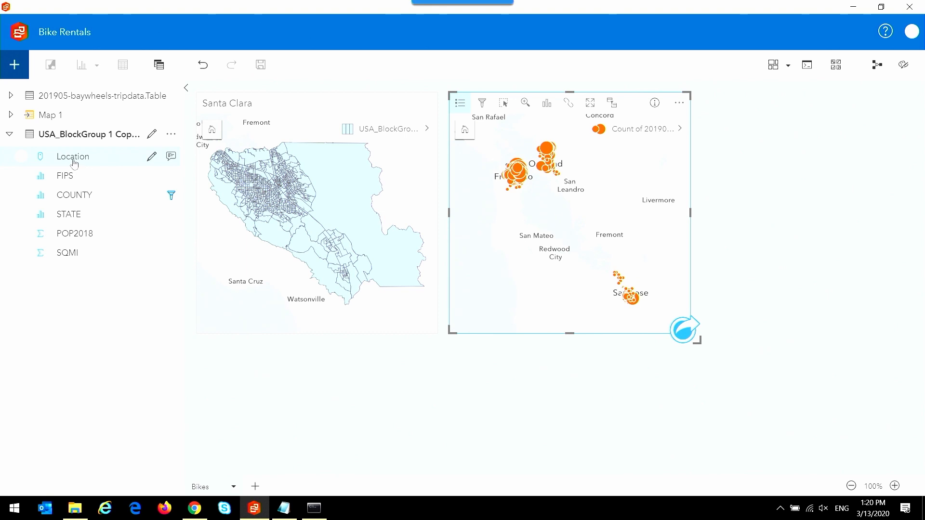
- Run a spatial filter on the bike trip map using the block groups' Location and the Intersects filter type
mouse_move(254, 203)
left_click(78, 163)
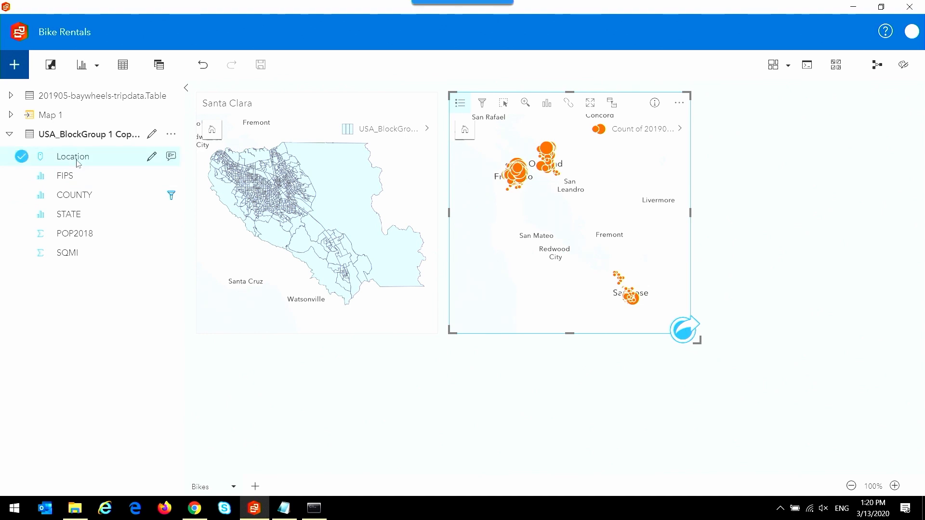
left_click_drag(78, 164, 518, 177)
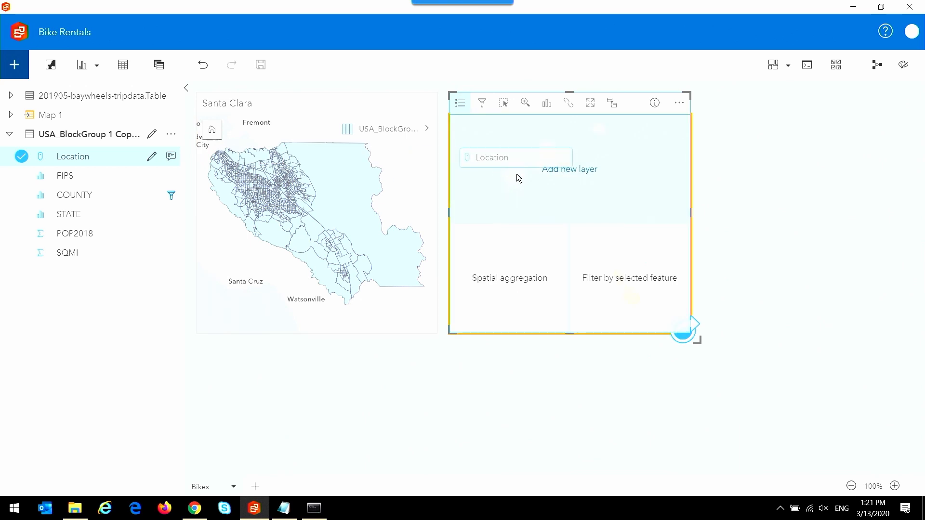
left_click_drag(518, 177, 615, 268)
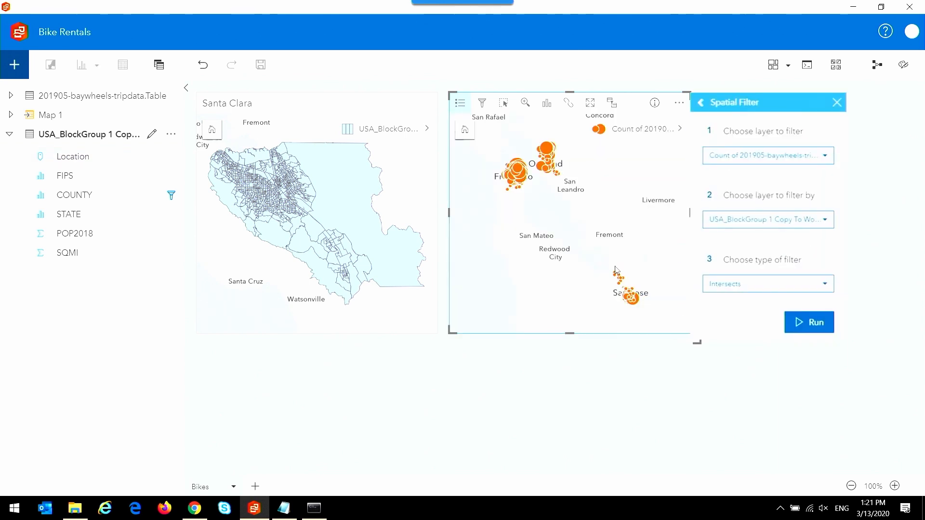
left_click(805, 322)
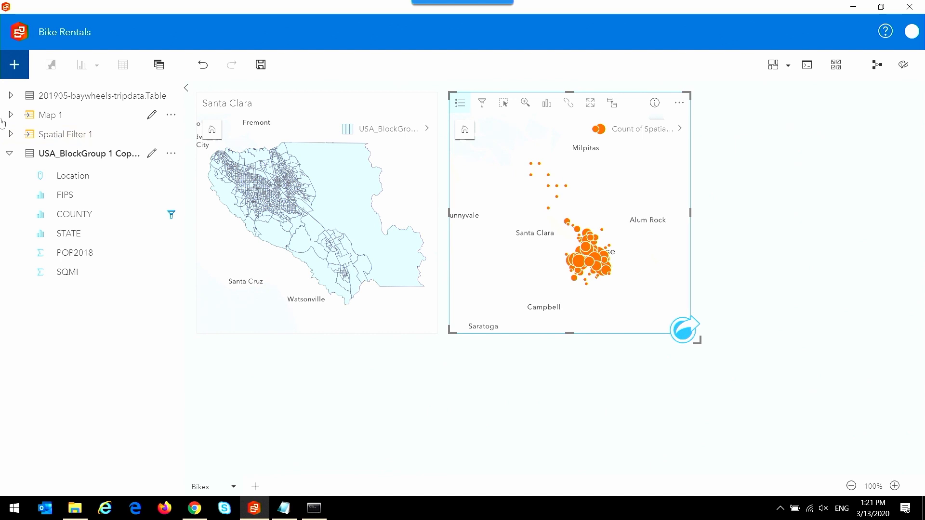
- Style the bike trip map by the user_type field of the Spatial Filter 1 dataset
left_click(11, 134)
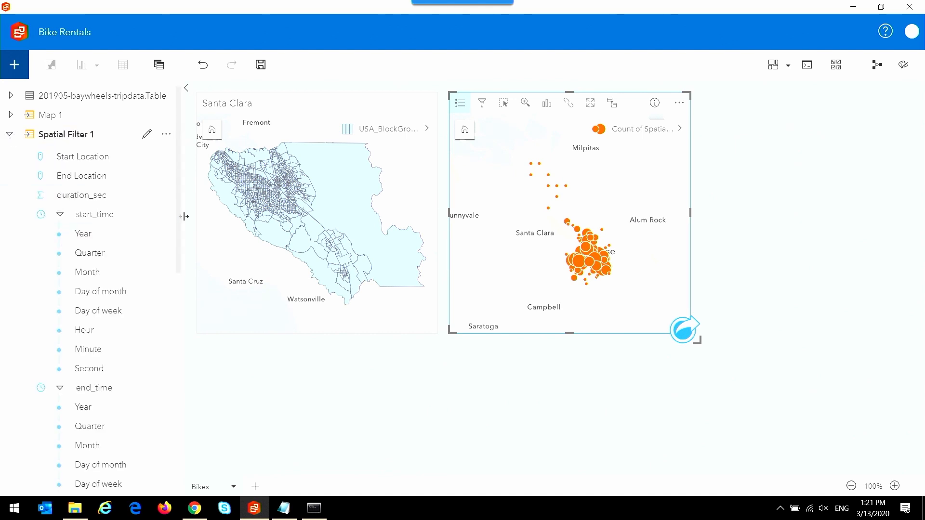
scroll(97, 289, "down", 4)
scroll(192, 307, "down", 4)
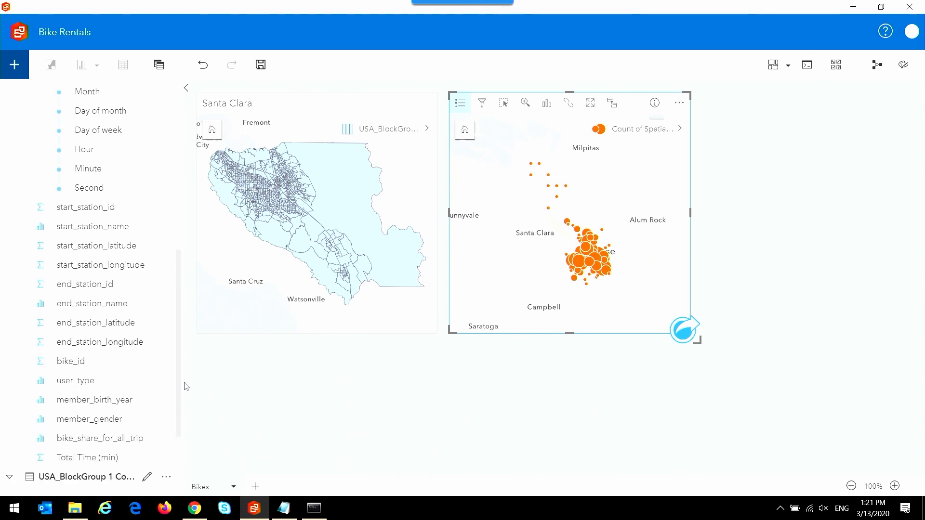
scroll(183, 390, "down", 1)
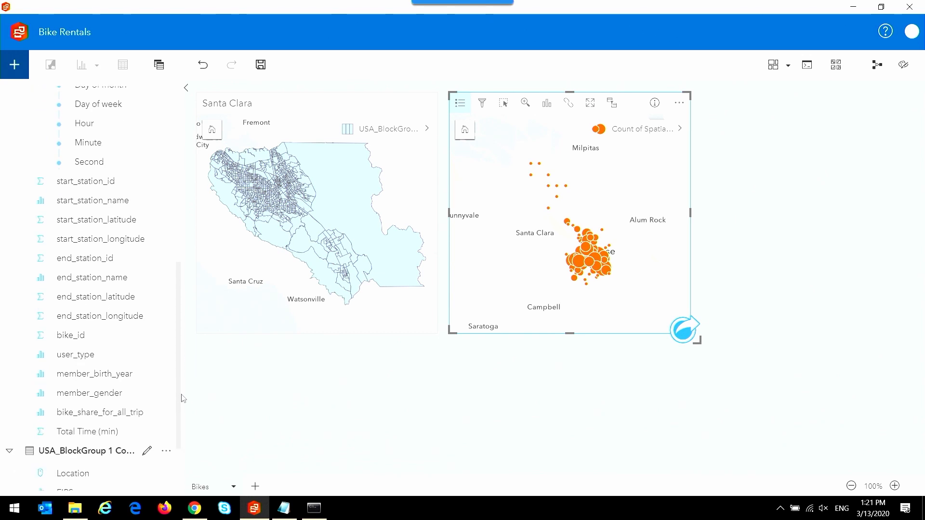
left_click(67, 356)
left_click_drag(68, 357, 545, 223)
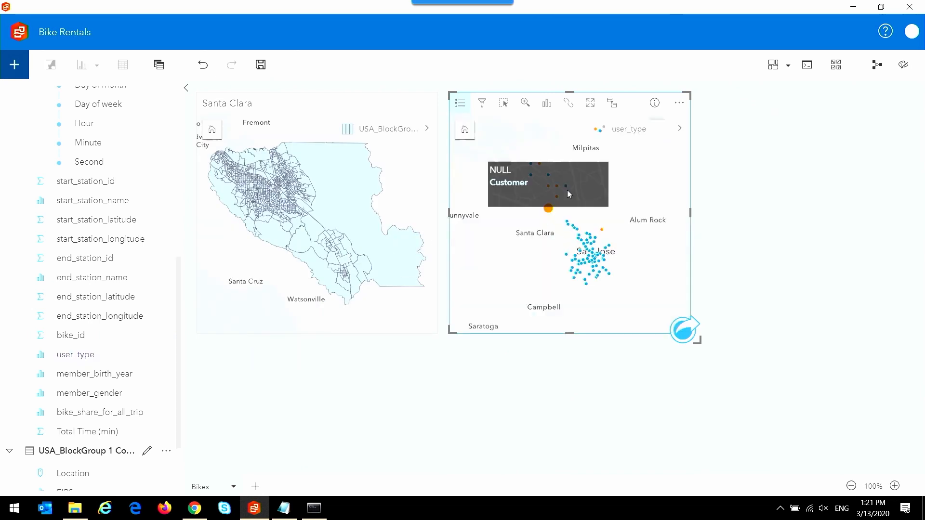
- Examine where the Customer and Subscriber points lie by selecting each in the map's legend, and clear the selection
left_click(678, 129)
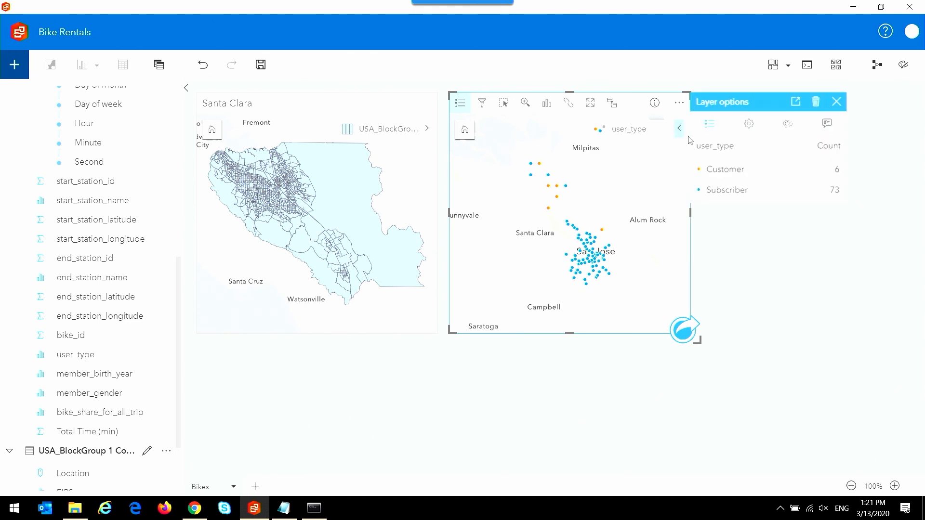
left_click(720, 171)
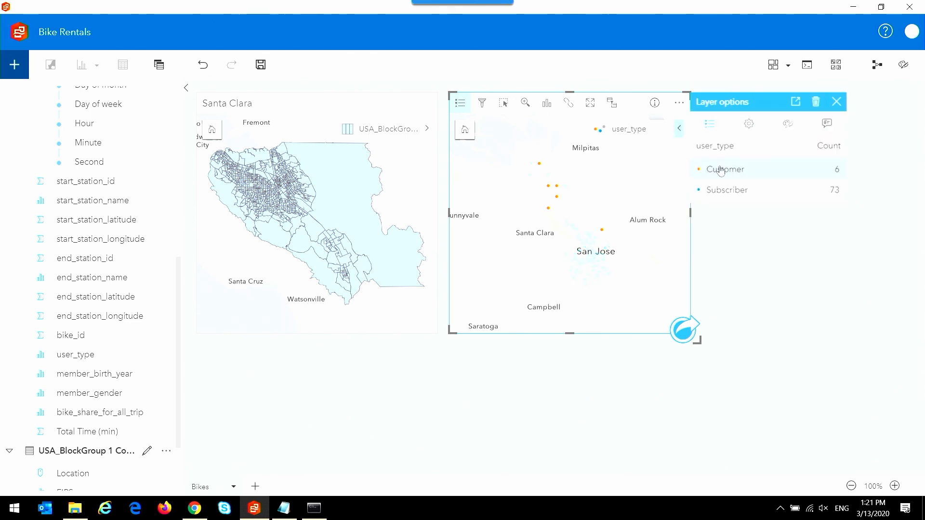
left_click(718, 192)
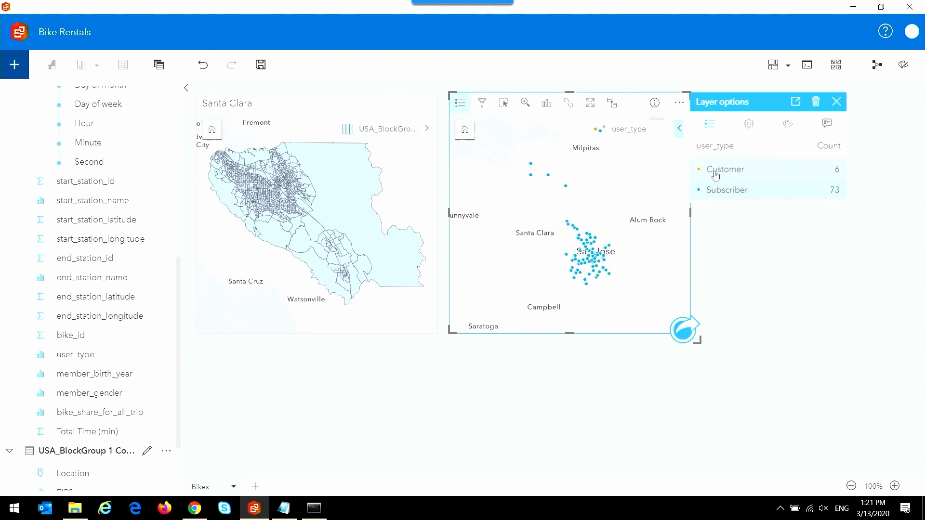
left_click(626, 190)
- Create a bar chart card from Spatial Filter 1's member_birth_year field below the Santa Clara map
left_click(24, 379)
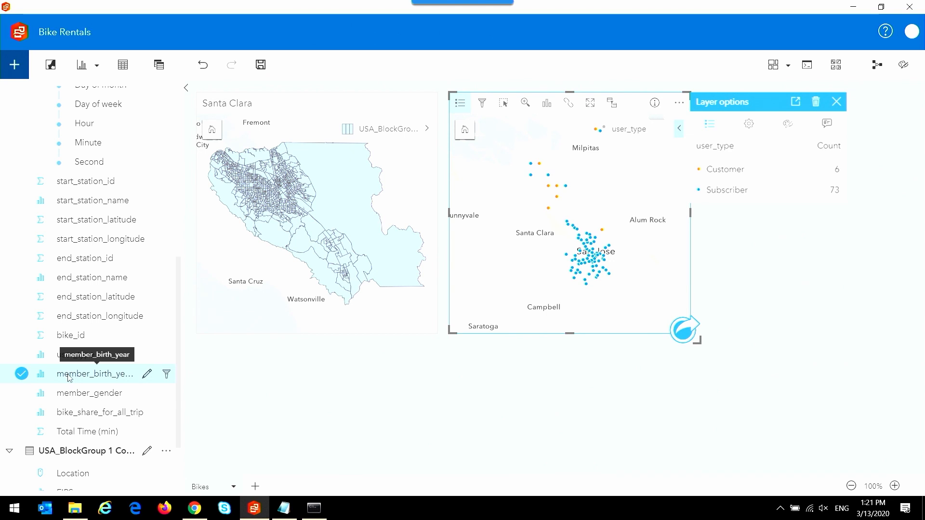
left_click_drag(69, 378, 310, 427)
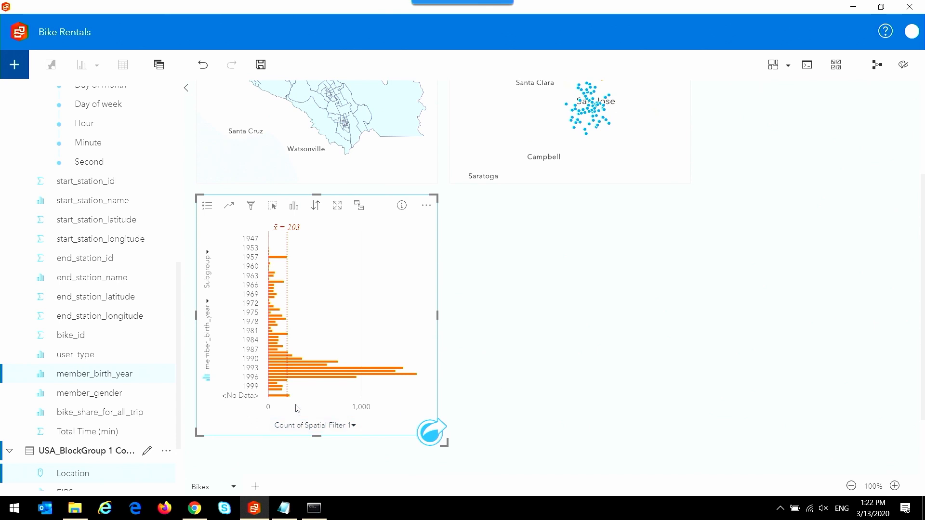
- Try displaying the member_birth_year chart as a column chart and as a treemap
left_click(295, 207)
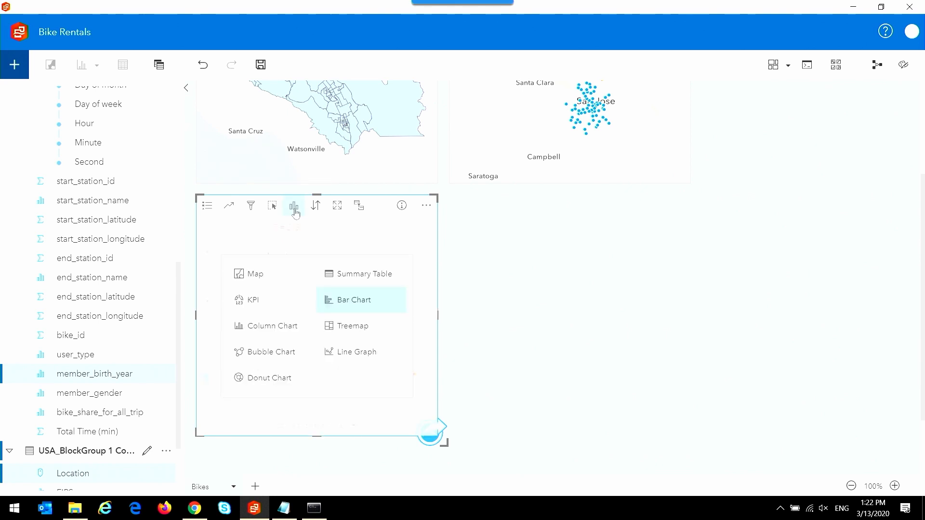
left_click(275, 327)
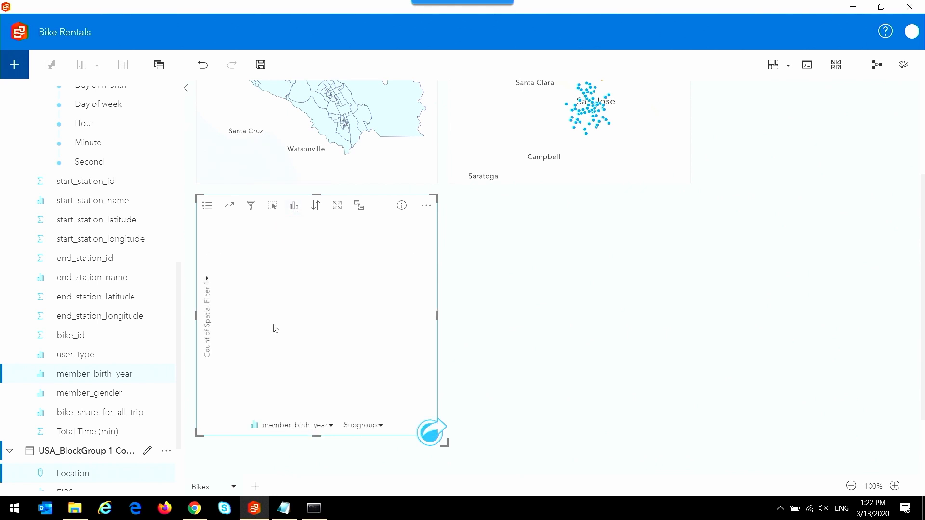
left_click(293, 206)
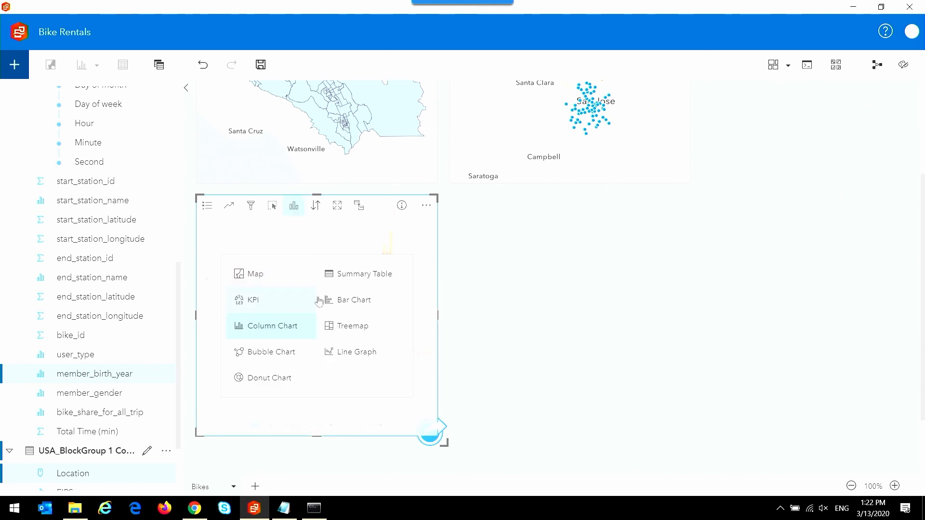
left_click(340, 325)
- Change the member_birth_year card's visualization to a bubble chart
left_click(272, 206)
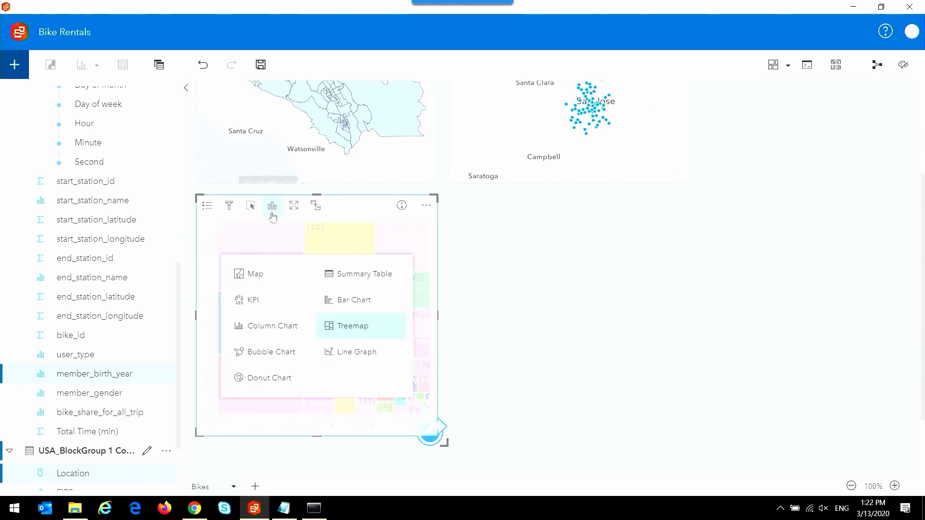
left_click(262, 353)
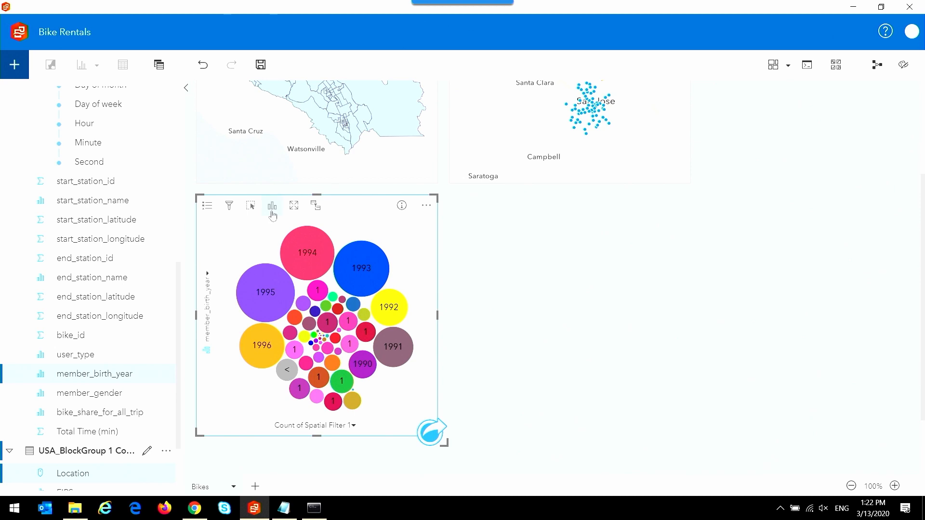
- Change the member_birth_year card's visualization from a bubble chart to a column chart
left_click(272, 205)
left_click(268, 328)
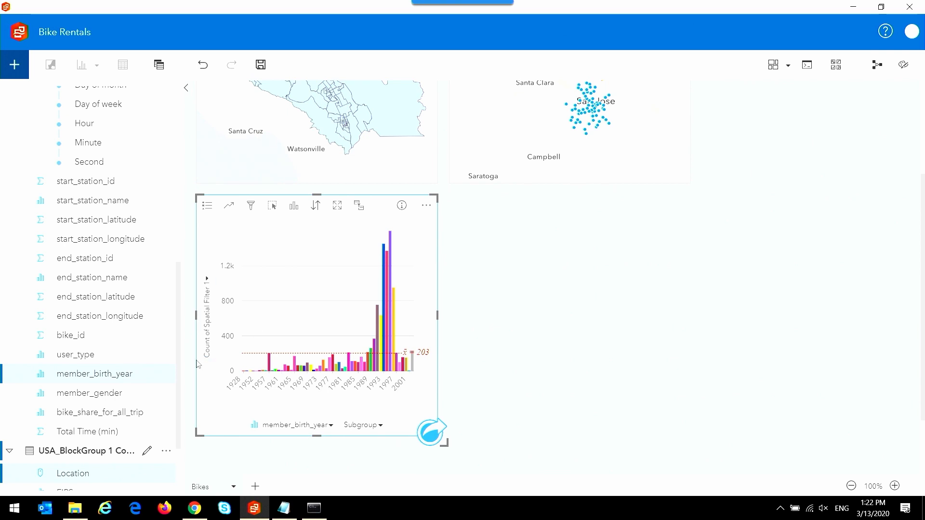
- Create a reference table card from member_birth_year beside the column chart and sort it by birth year in descending order
left_click(21, 374)
left_click_drag(83, 380, 623, 245)
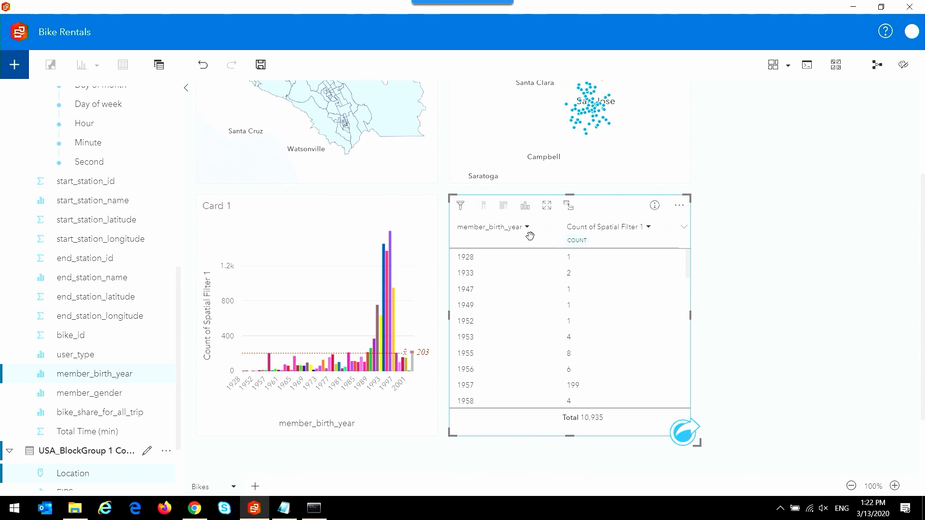
left_click(546, 229)
left_click(547, 231)
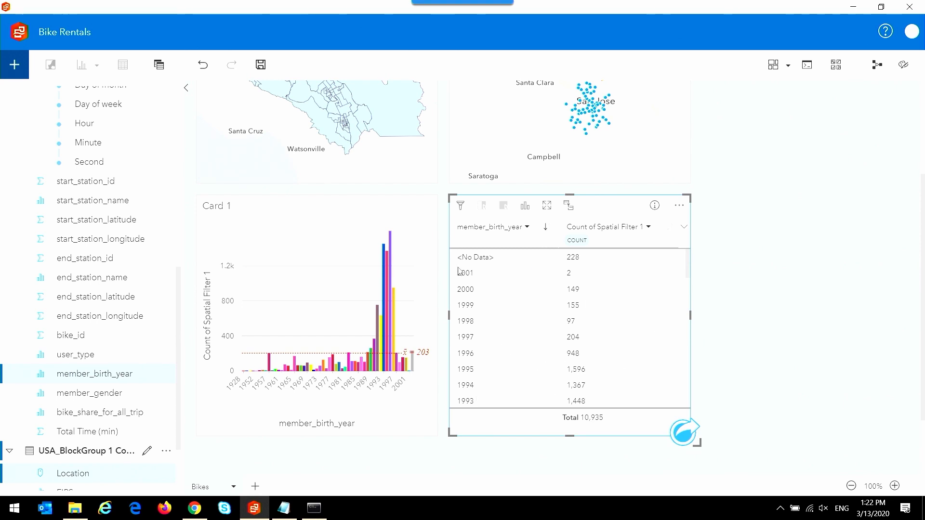
- Select the 1995 and 1993 columns in turn to examine the matching map points and table rows
scroll(713, 220, "up", 2)
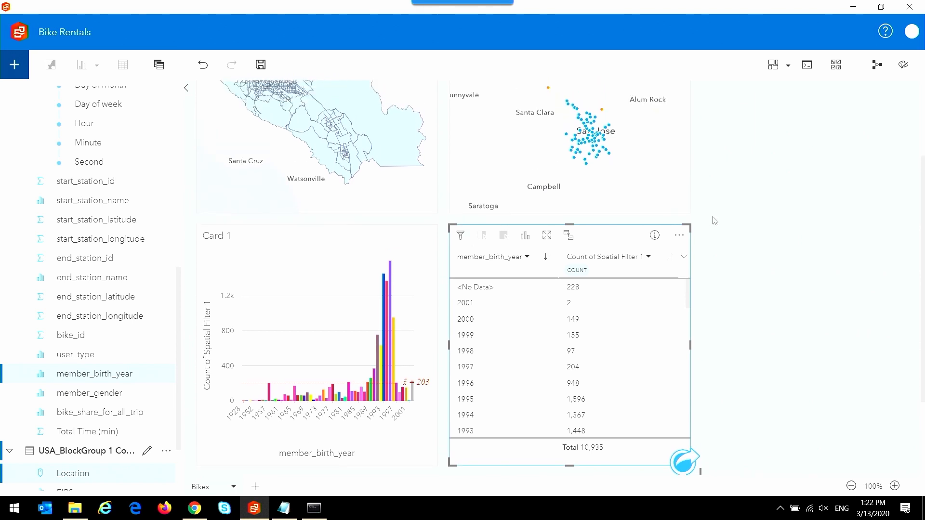
left_click(391, 285)
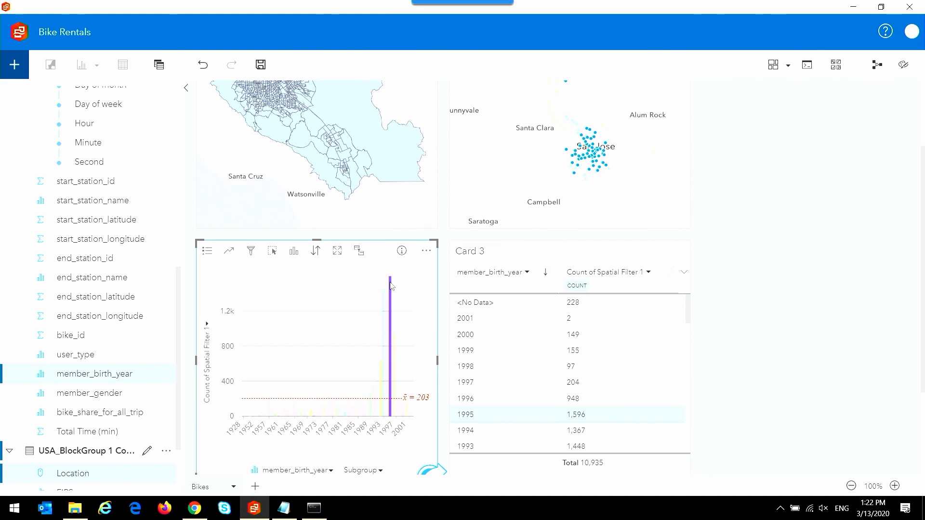
left_click(385, 329)
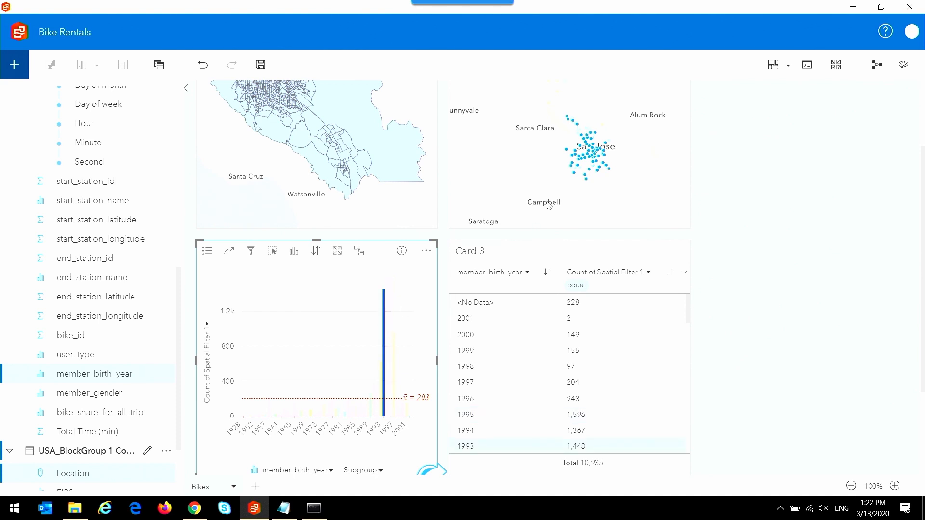
- Select individual points on the user_type map to examine the related birth years in the chart and table
scroll(549, 176, "up", 1)
left_click(576, 135)
left_click(565, 126)
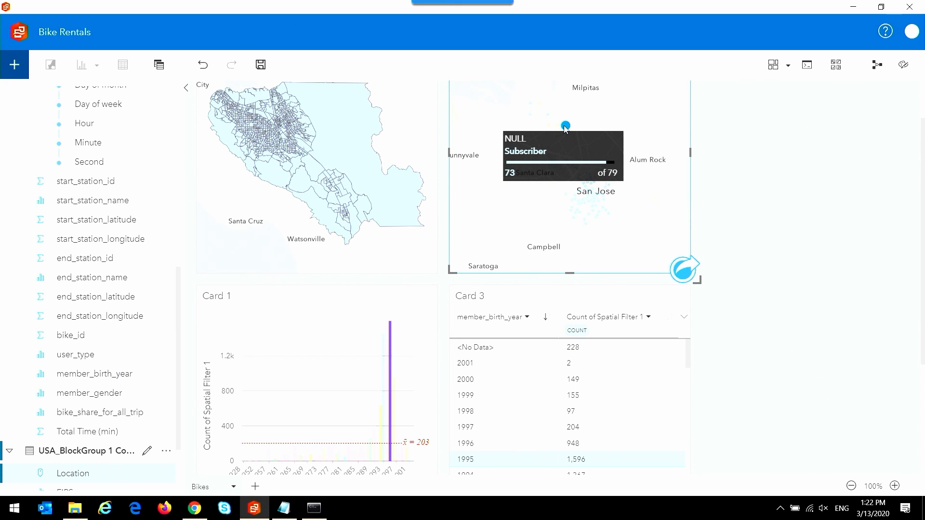
left_click(570, 197)
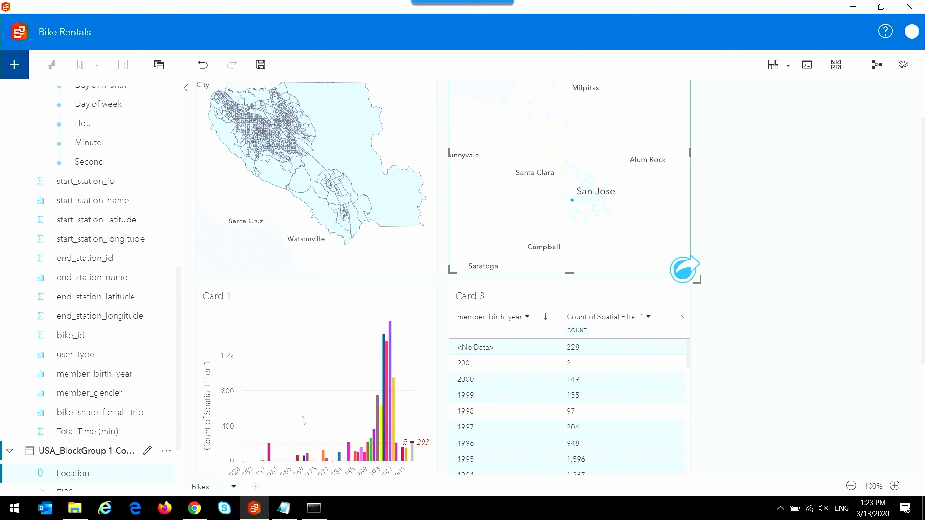
- Select the 1993 and 1991 columns in turn and find the 1991 row in the birth year table
left_click(383, 341)
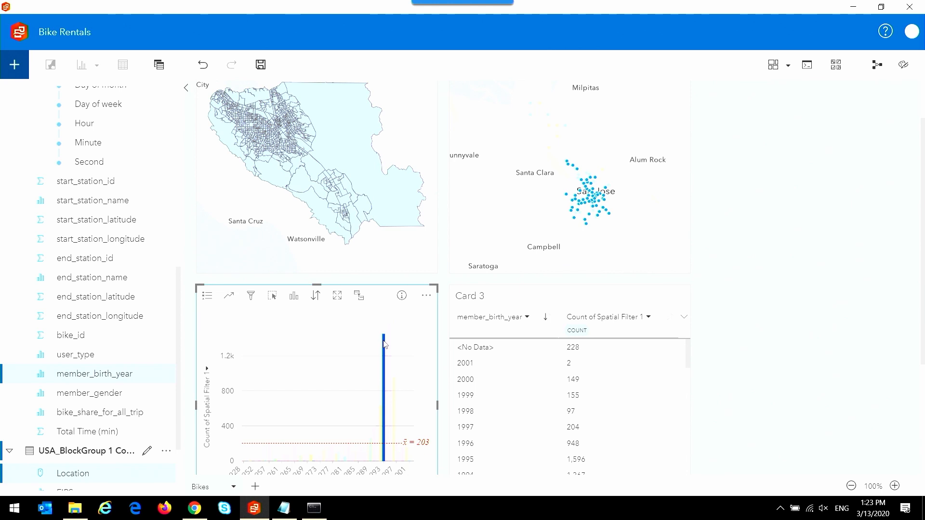
left_click(377, 422)
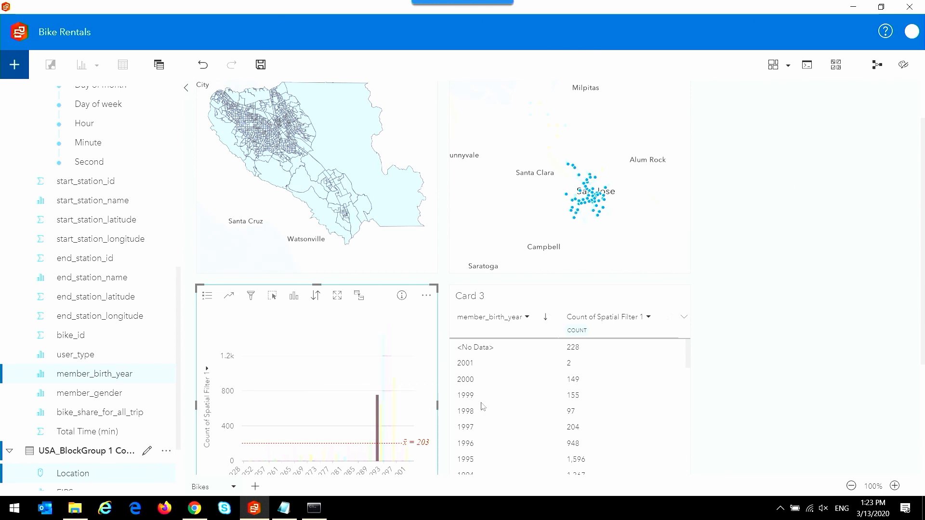
scroll(485, 385, "down", 2)
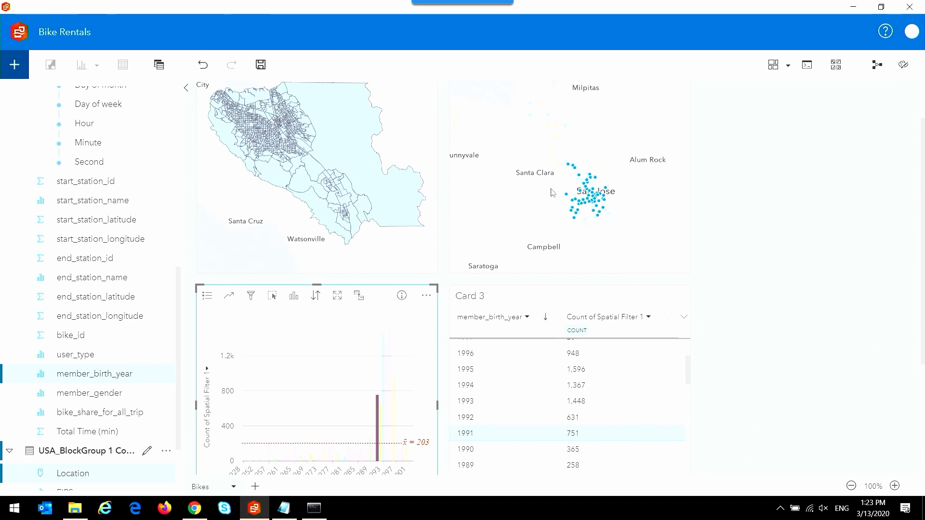
- Enable cross filters on the birth year table card and filter it by selecting the 1995 column in the chart
left_click(546, 296)
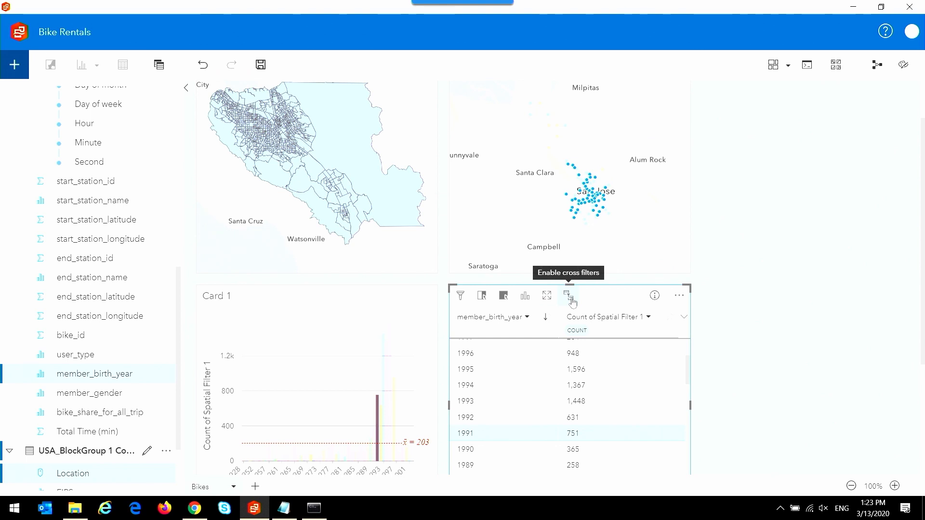
left_click(569, 297)
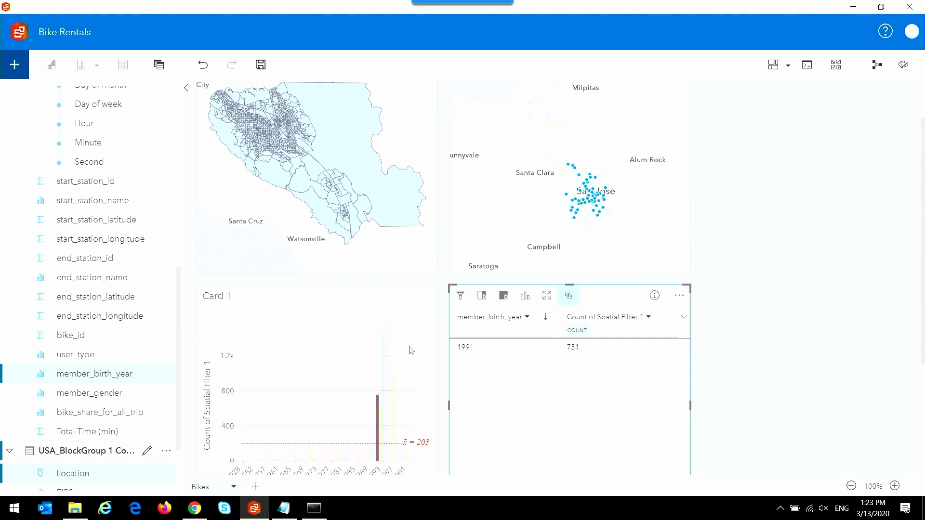
left_click(390, 334)
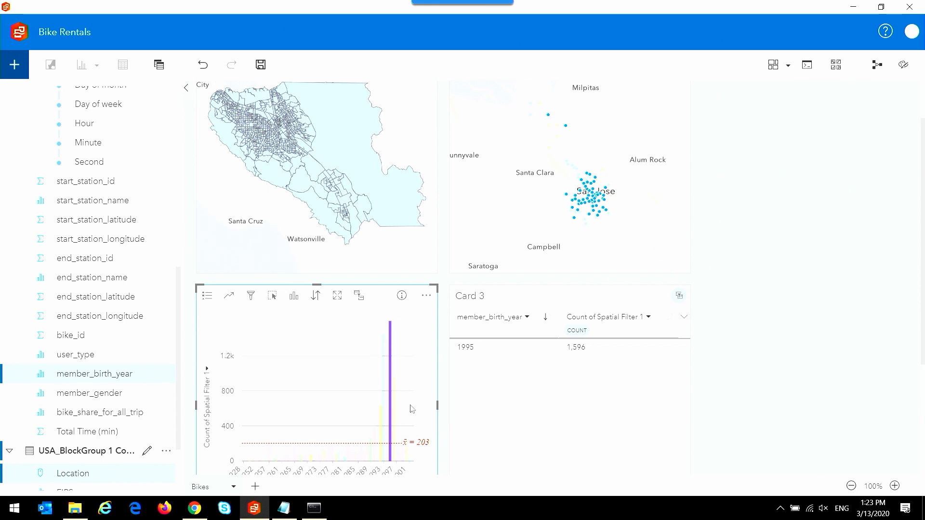
mouse_move(397, 322)
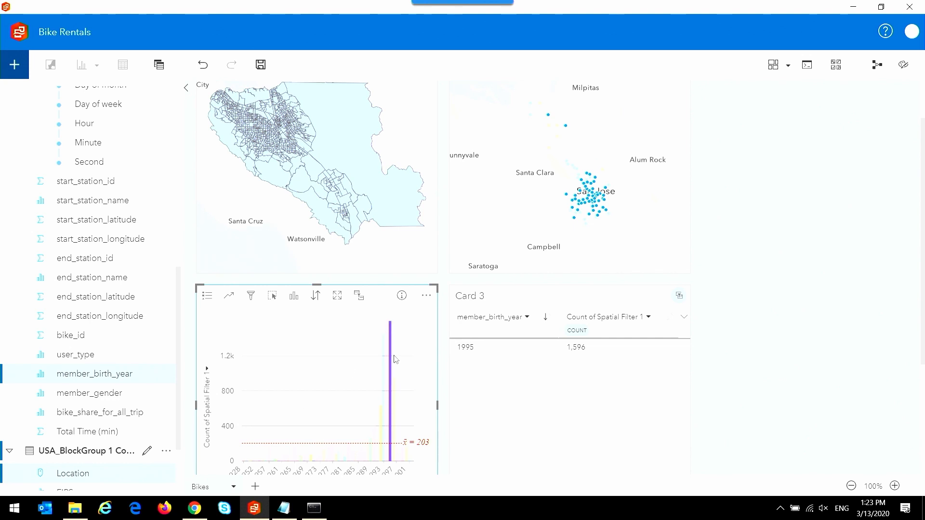
mouse_move(392, 357)
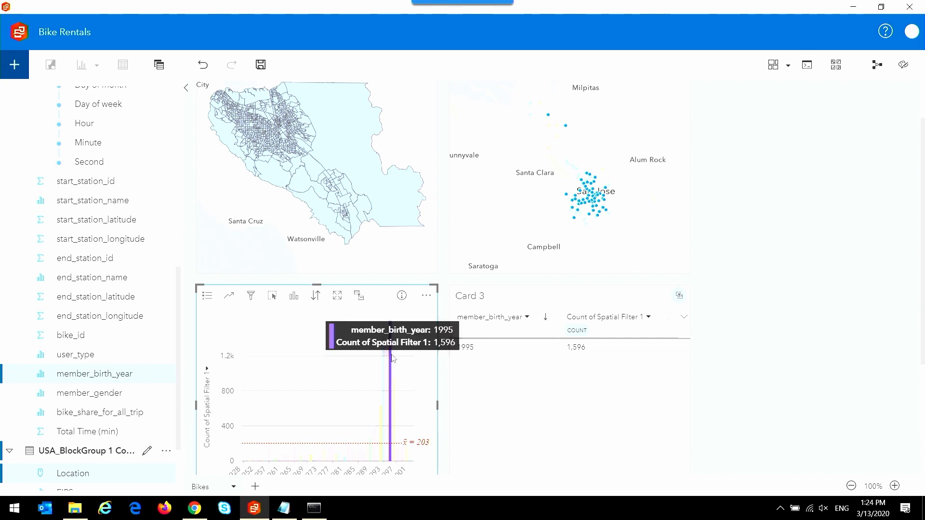
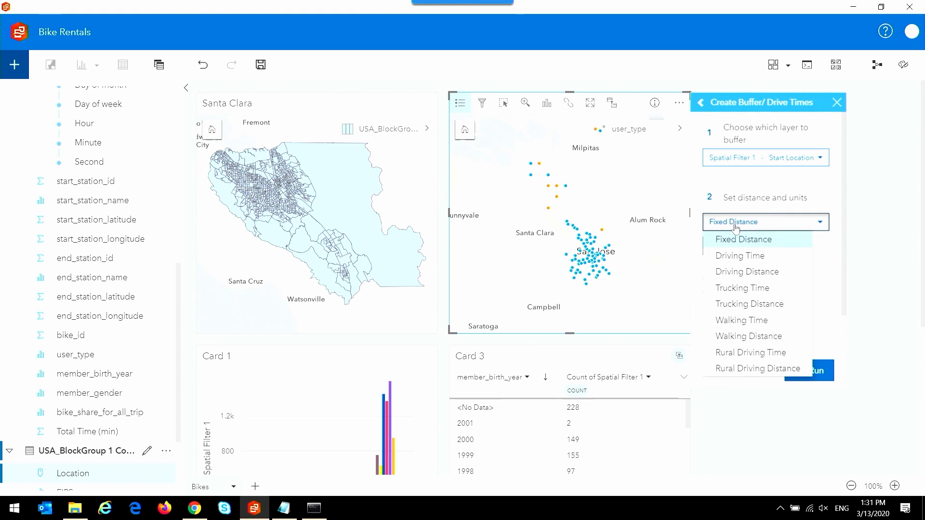
- Create overlapping 1-minute Walking Time buffers around Spatial Filter 1's start locations on the user_type map
left_click(734, 320)
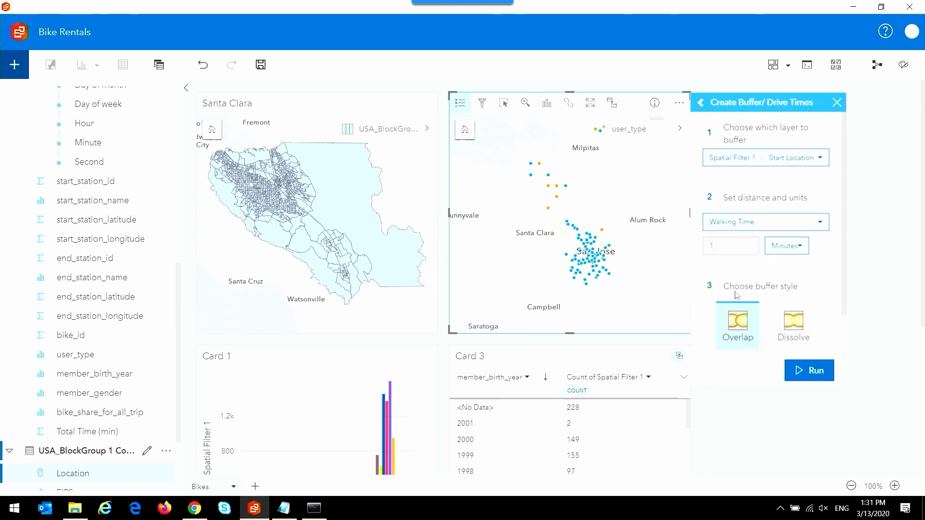
left_click(808, 375)
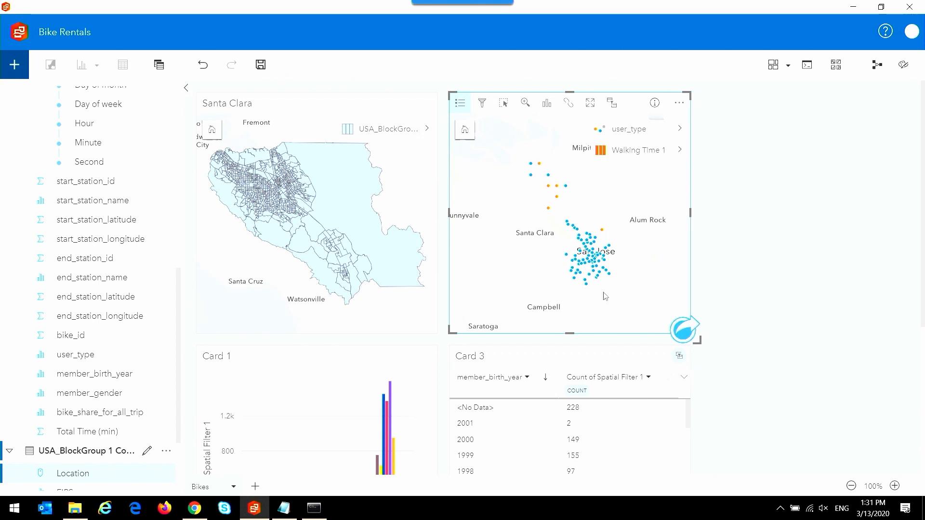
scroll(605, 296, "up", 3)
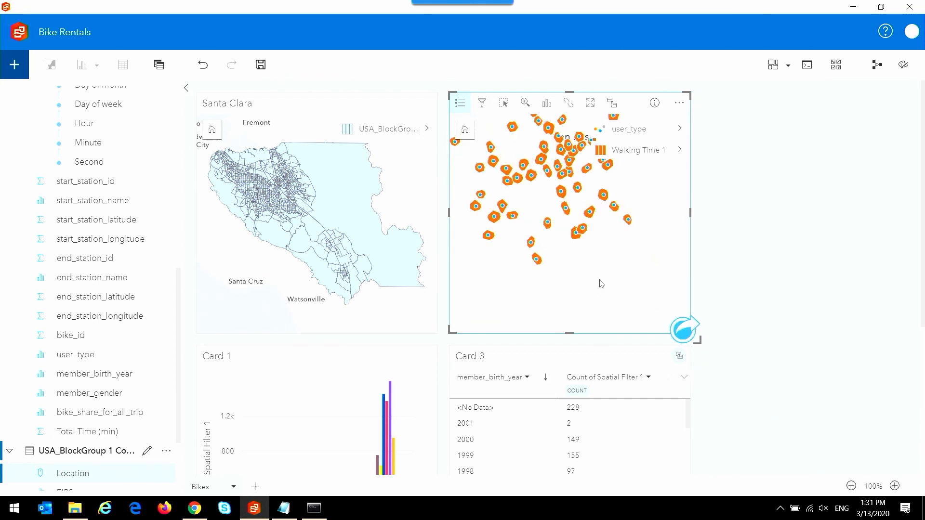
mouse_move(594, 256)
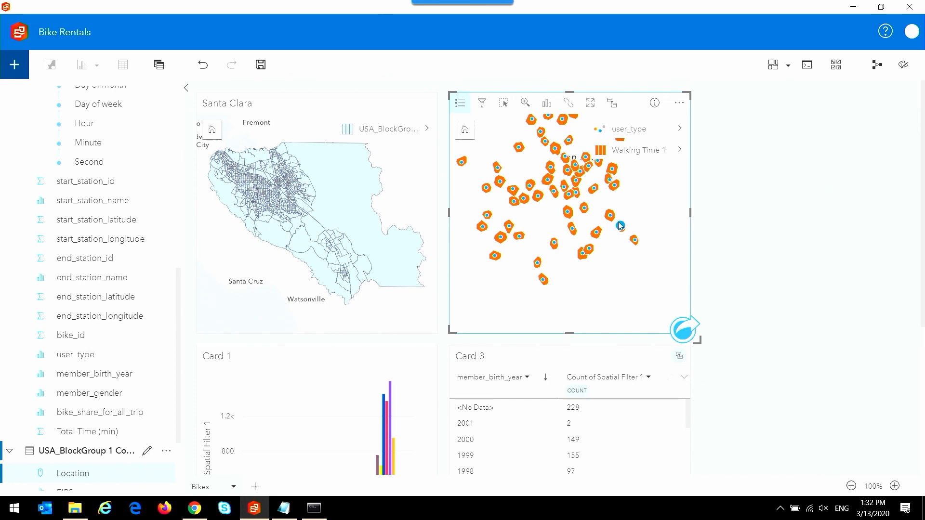
left_click_drag(634, 198, 649, 242)
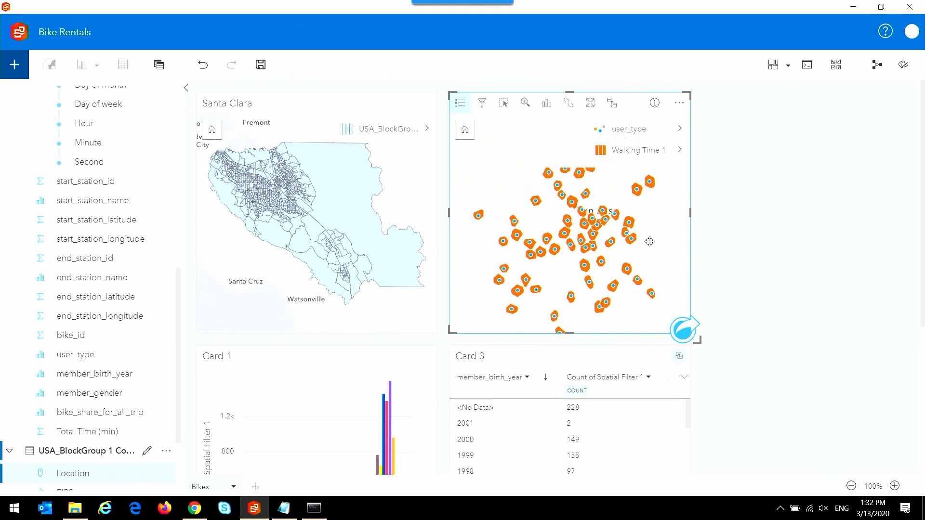
- Examine the analysis tools offered for the map under each Find answers question: distribution, relationship, proximity and change
left_click(685, 332)
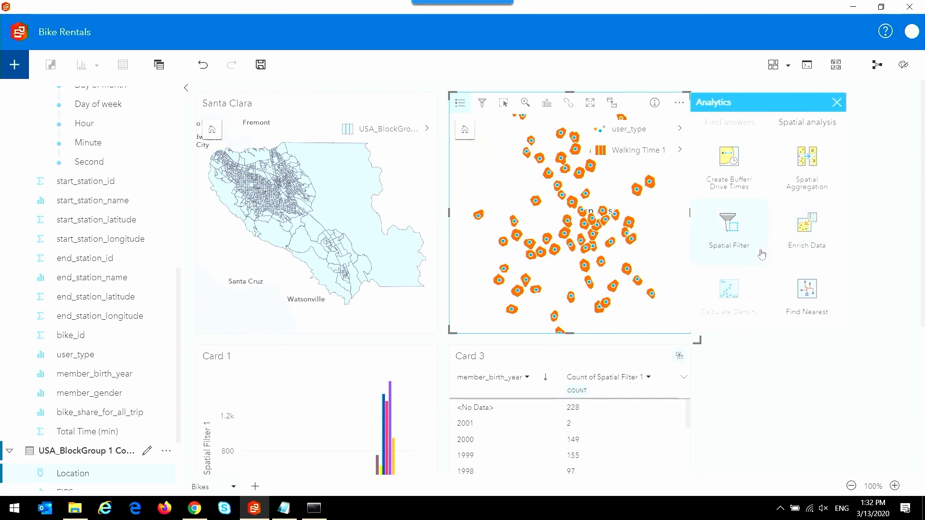
left_click(736, 125)
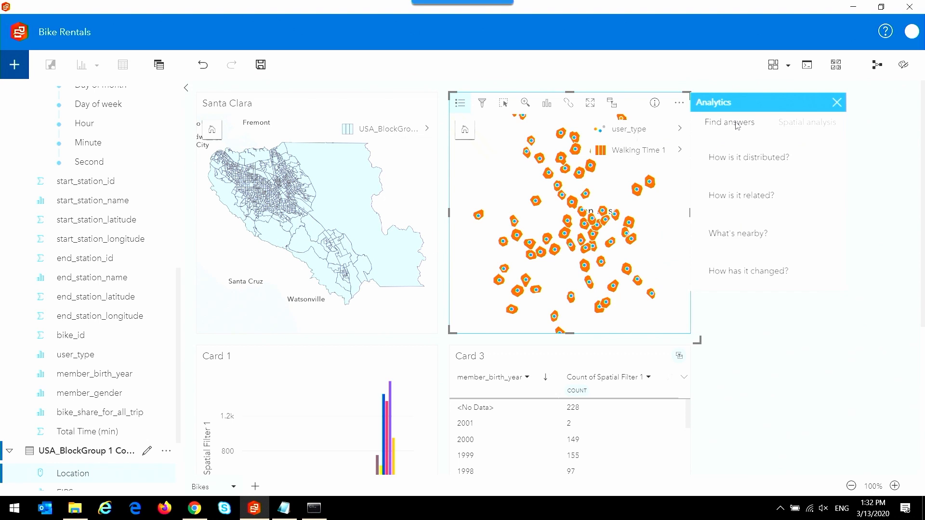
left_click(747, 170)
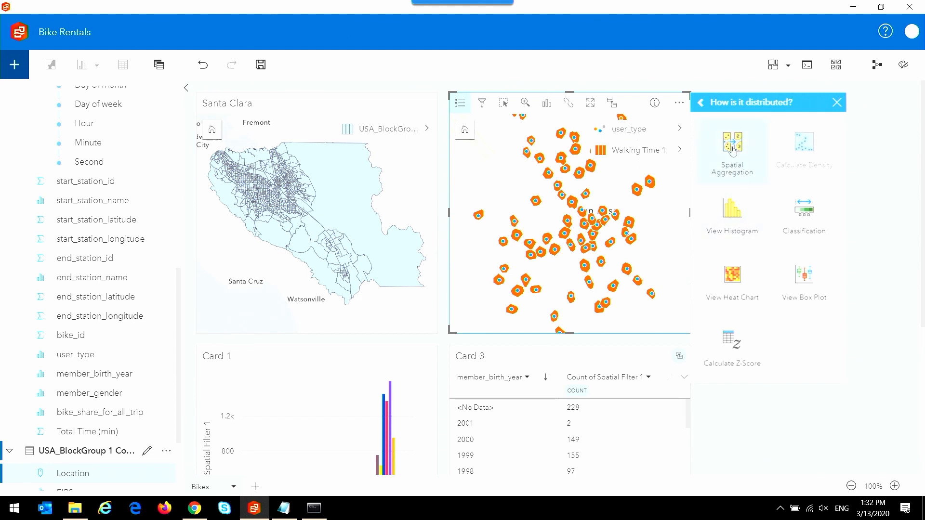
left_click(702, 104)
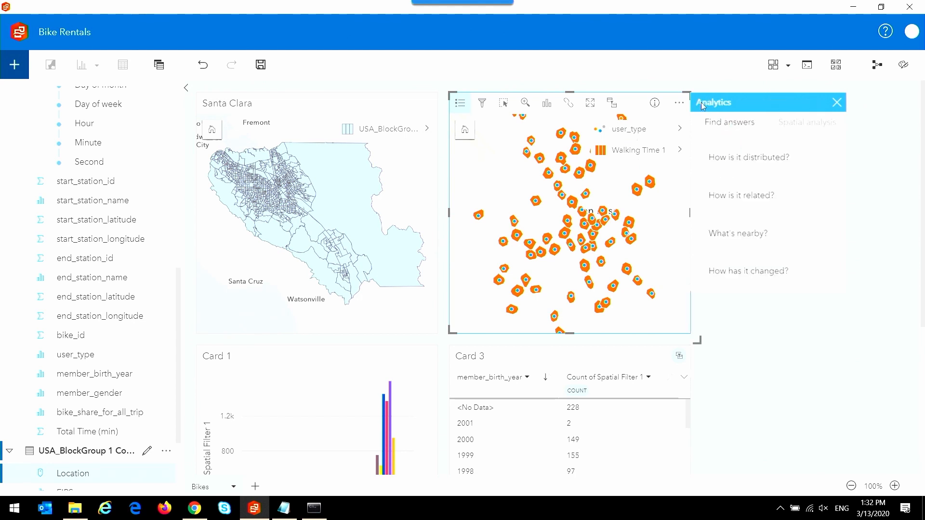
left_click(722, 199)
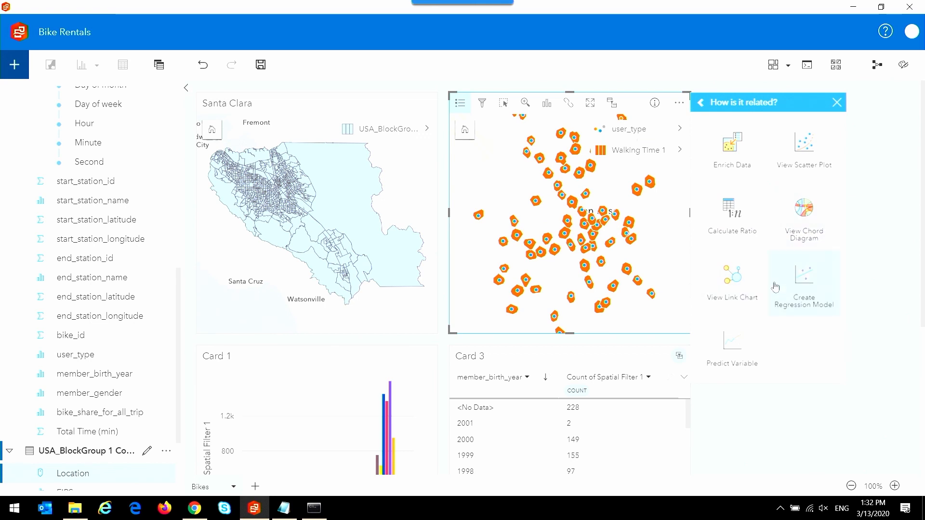
left_click(701, 104)
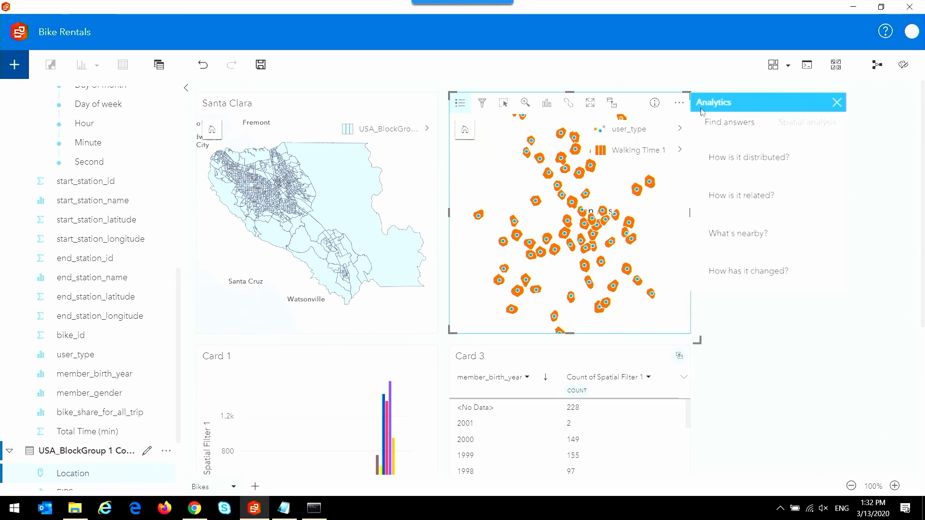
left_click(725, 233)
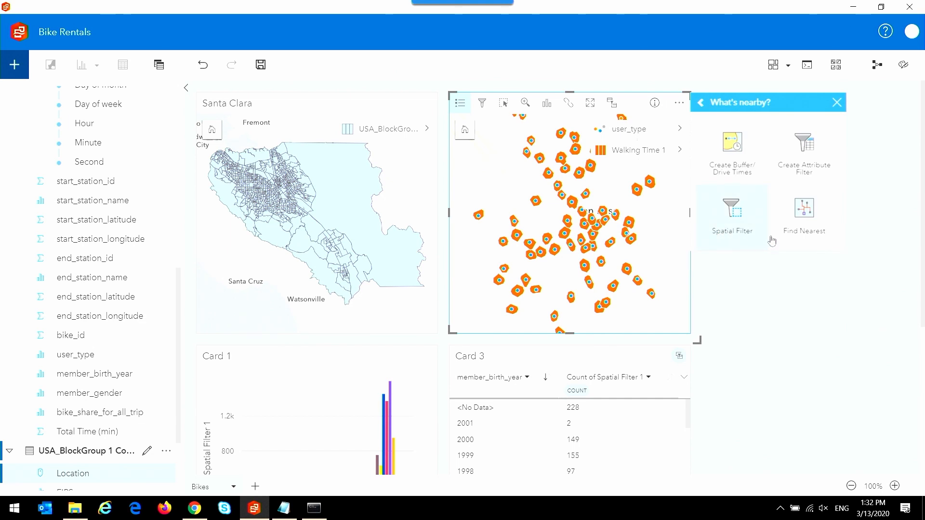
left_click(702, 104)
left_click(754, 272)
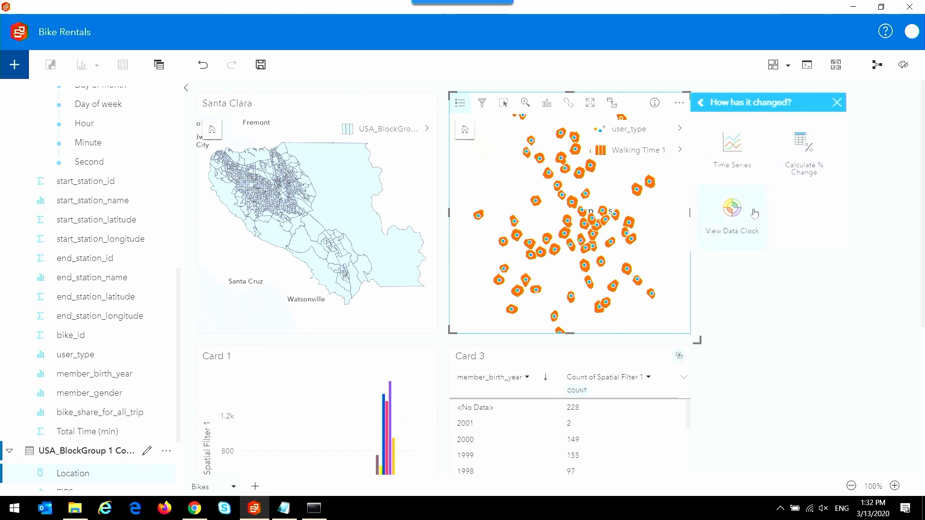
left_click(702, 109)
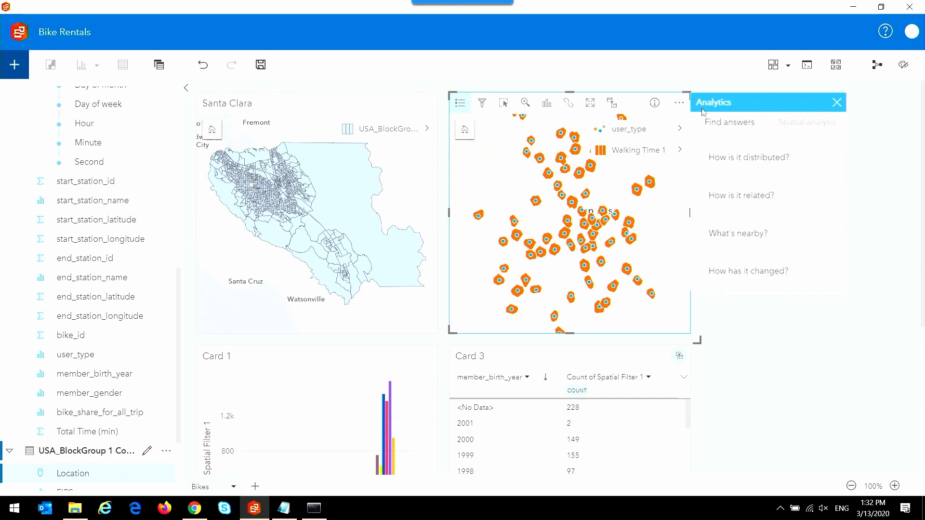
- Start enriching Spatial Filter 1's start locations on the user_type map and set the data browser's country to United States
left_click(795, 123)
left_click(803, 237)
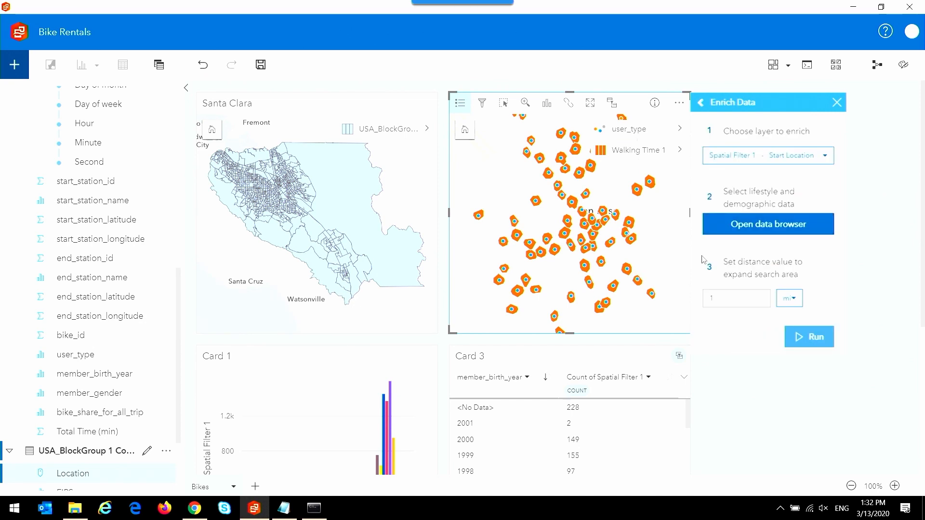
left_click(750, 234)
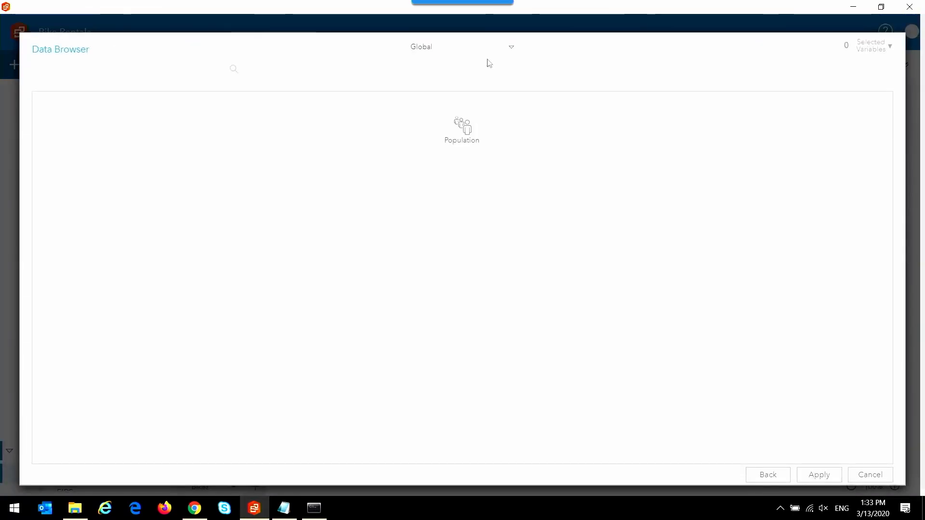
left_click_drag(476, 47, 378, 38)
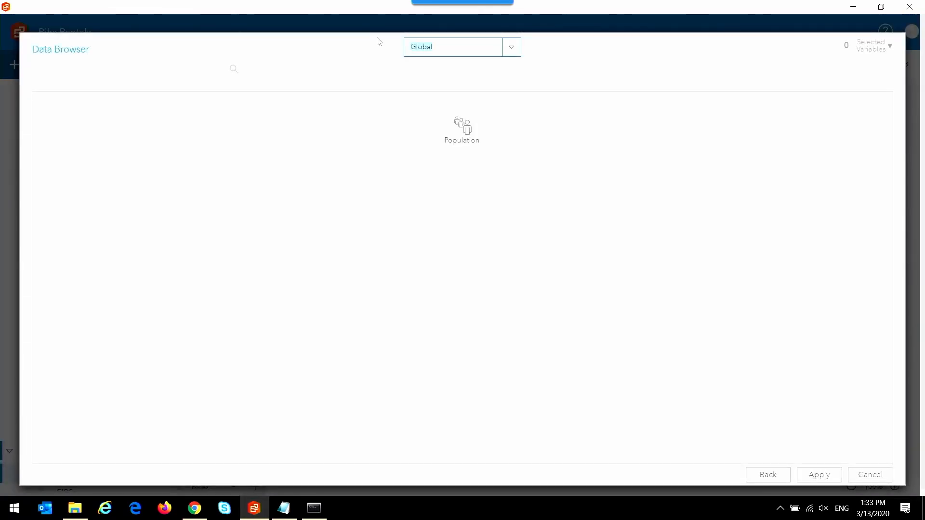
type("U")
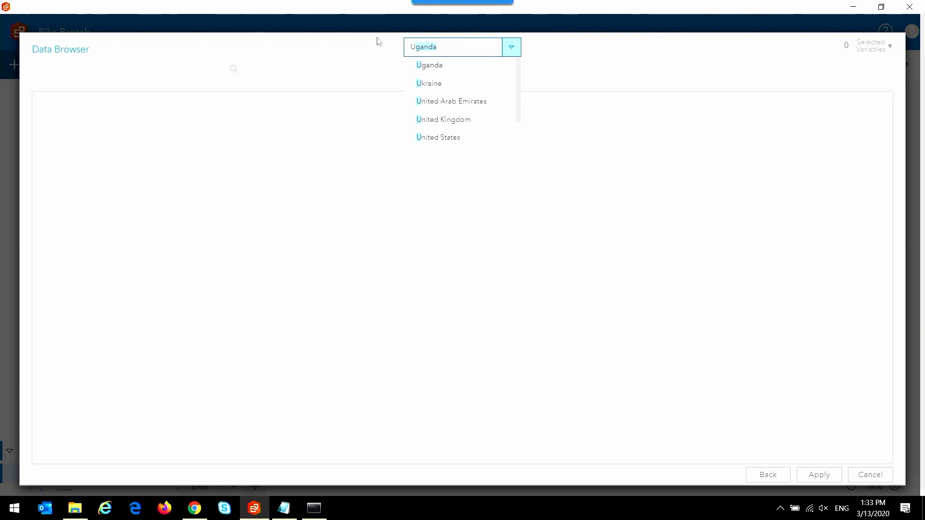
type("nited sta")
left_click(425, 71)
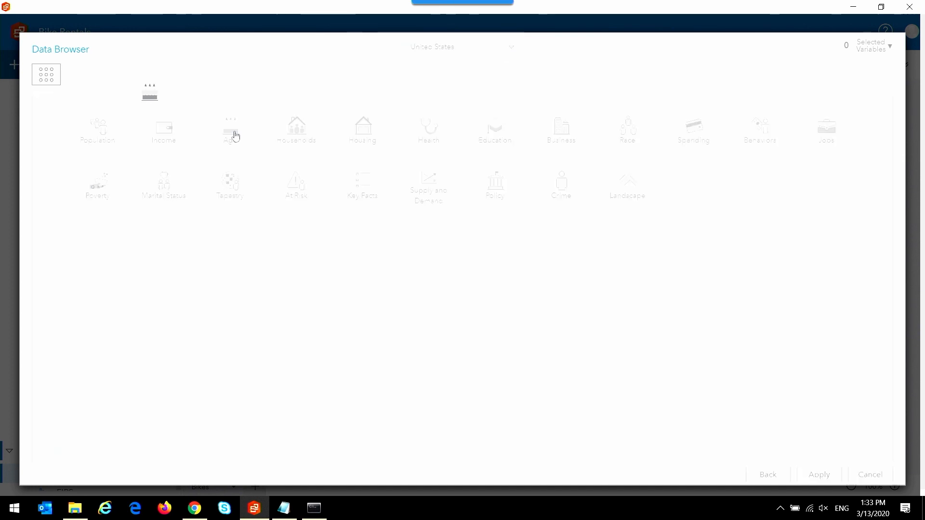
- Enrich the start locations with the 5-year-increment age variable 2019 Total Population Age 25-29 (Esri), using a search distance of 1 mi
left_click(236, 136)
left_click(260, 276)
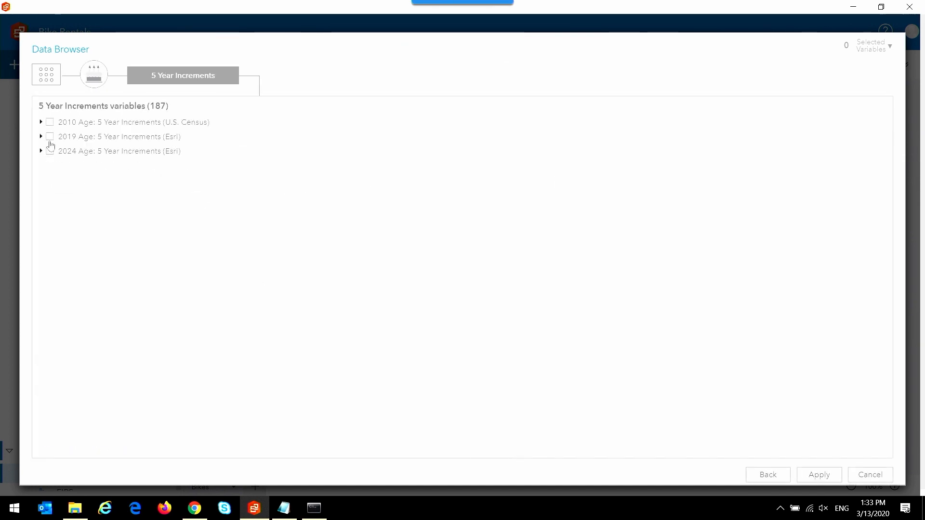
left_click(40, 137)
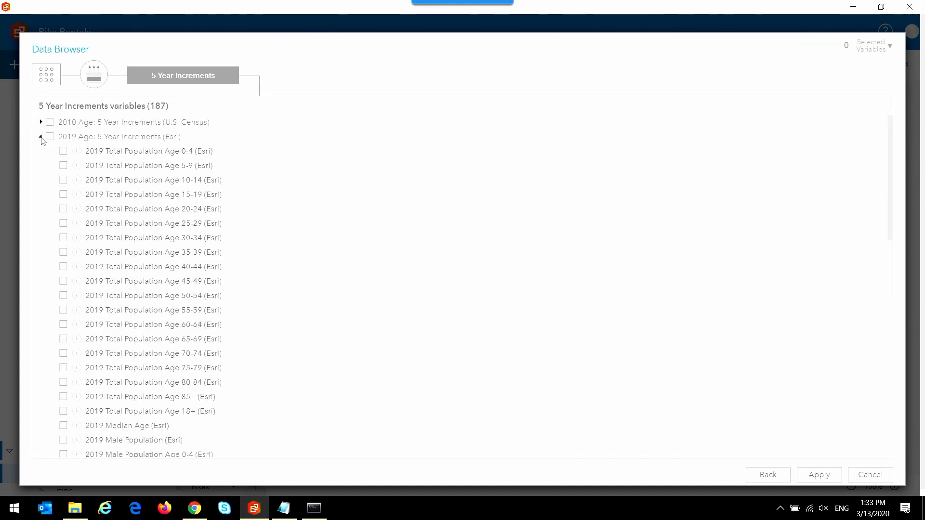
left_click(63, 223)
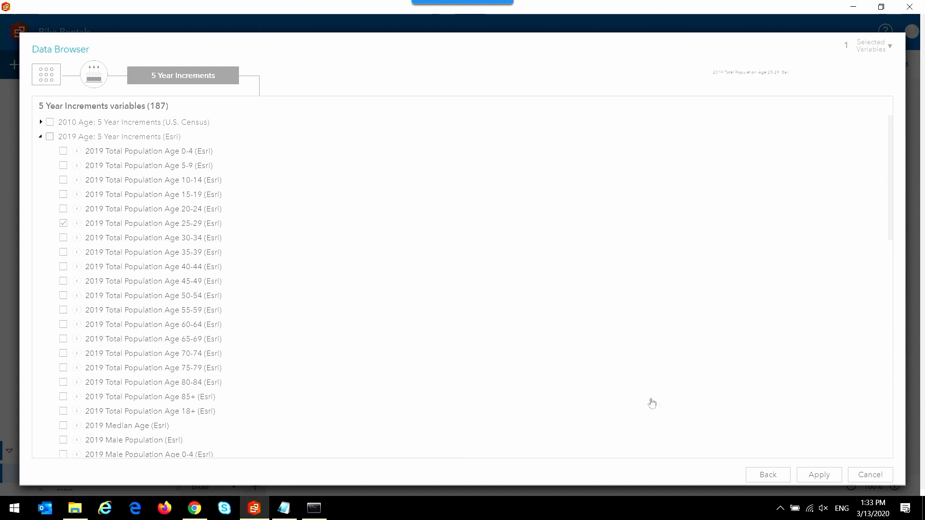
left_click(824, 477)
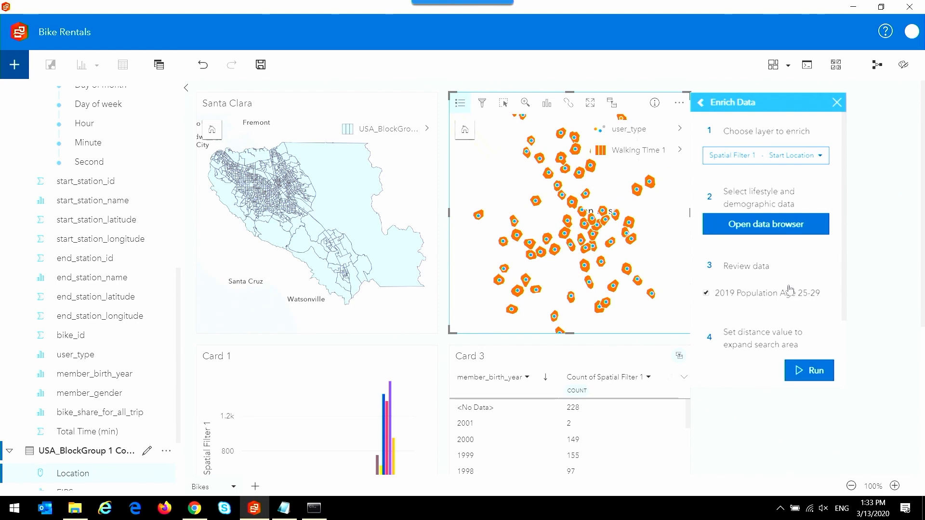
scroll(784, 265, "down", 1)
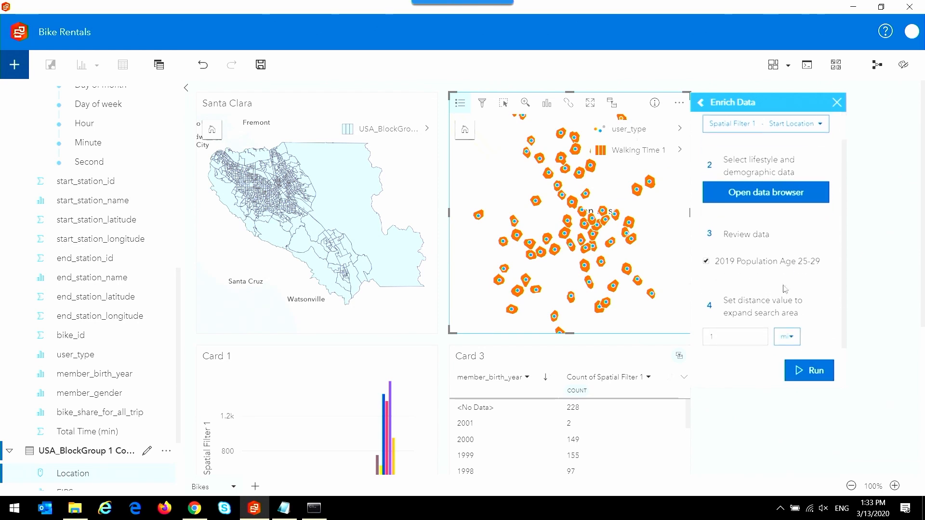
left_click(809, 371)
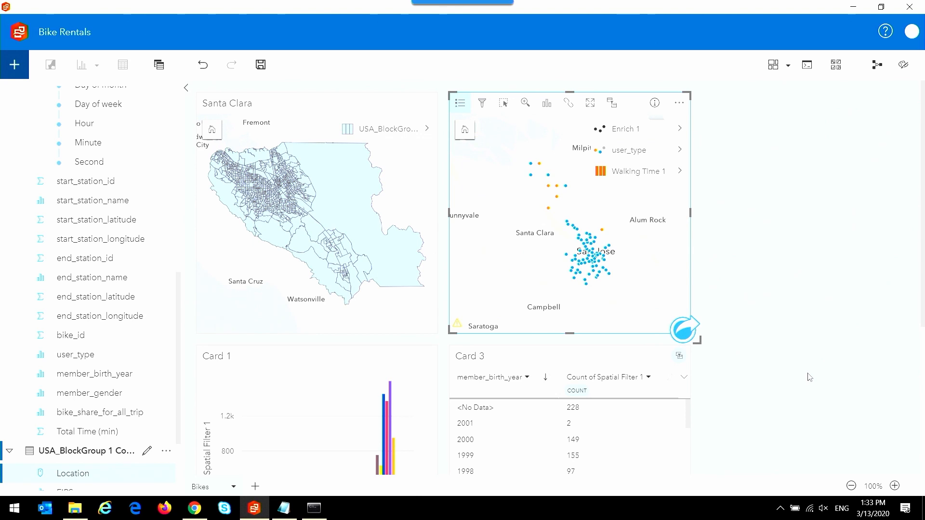
- Spatially aggregate Enrich 1 into the Santa Clara map's block groups, styled by Count of Enrich 1, with the sum of 2019 Population Age 25-29
left_click_drag(175, 324, 165, 365)
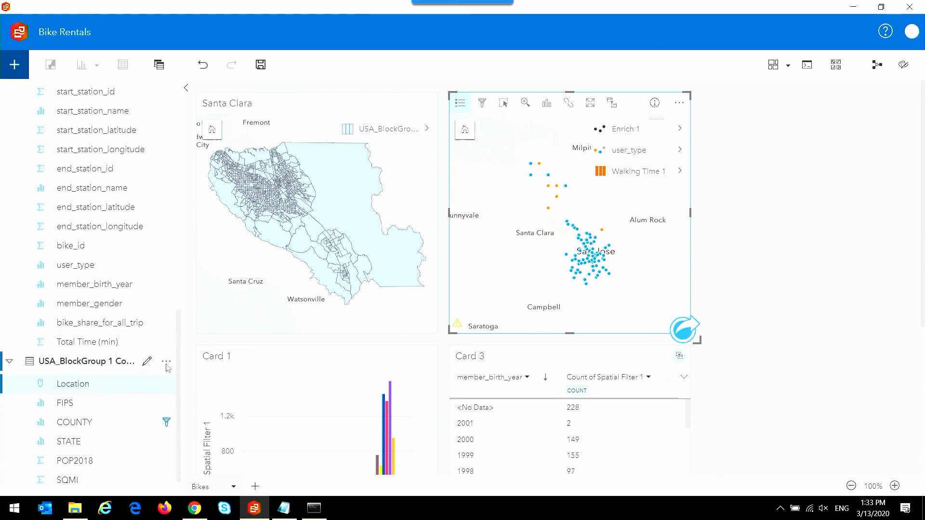
left_click(14, 368)
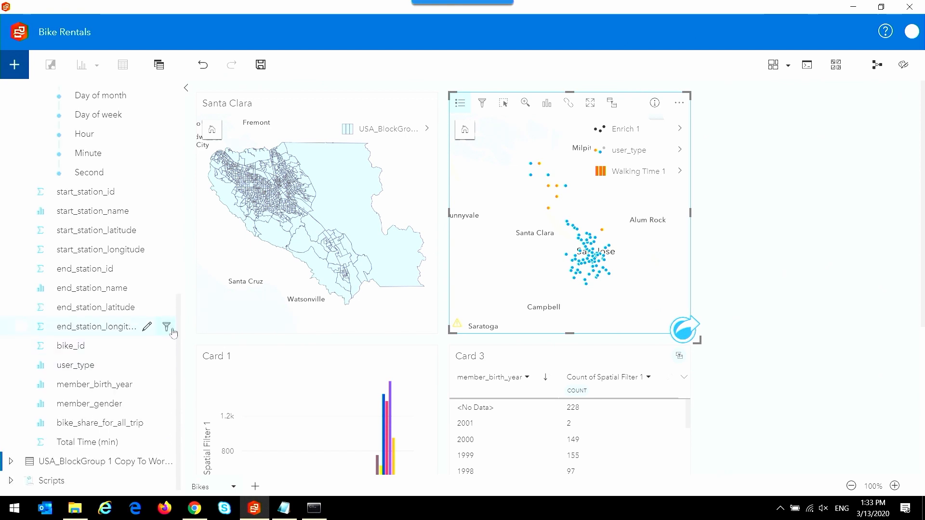
left_click_drag(175, 324, 184, 309)
scroll(120, 241, "up", 8)
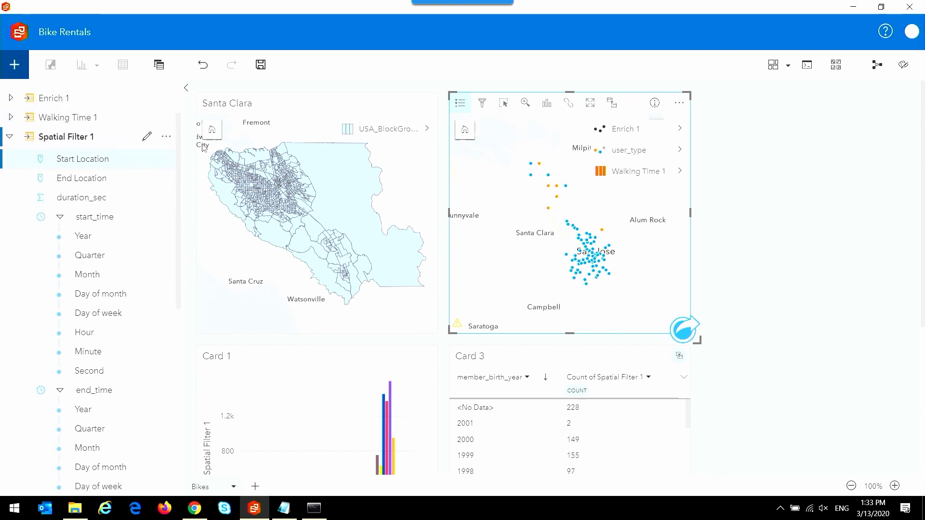
scroll(107, 206, "down", 6)
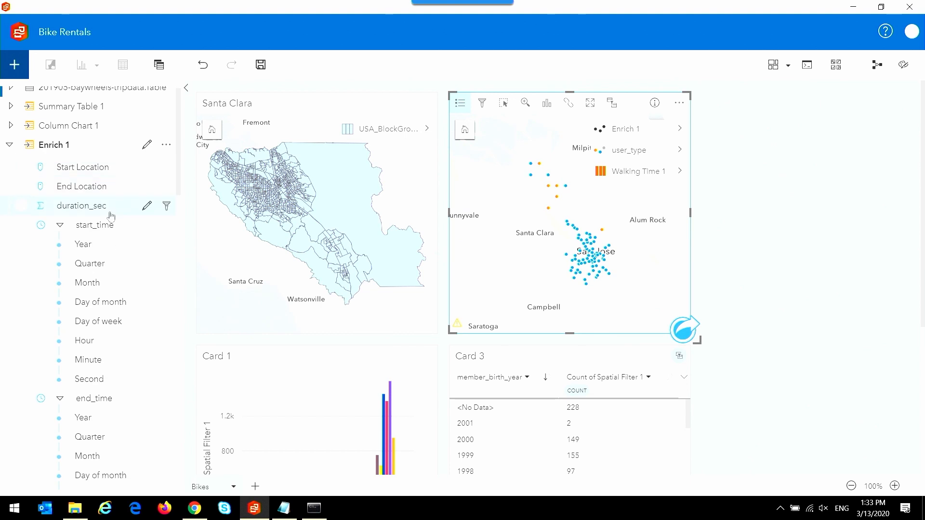
scroll(121, 293, "down", 4)
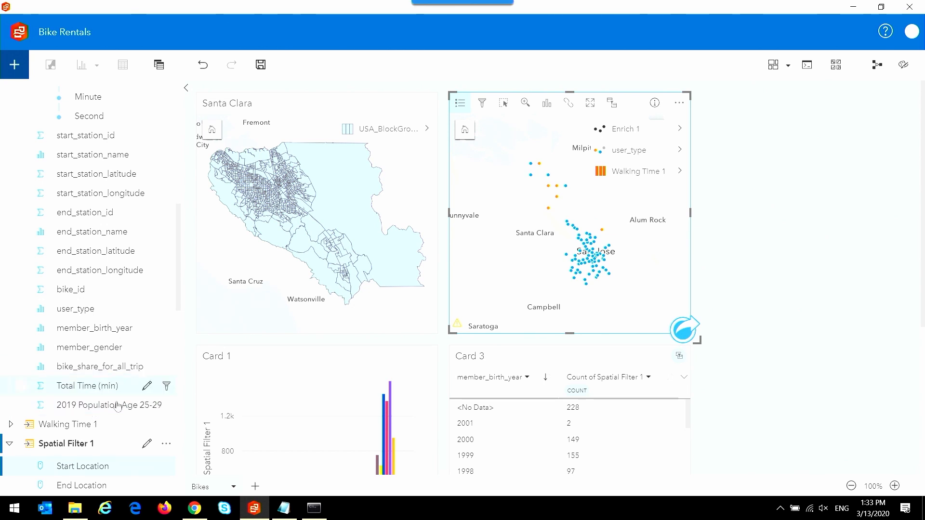
left_click_drag(94, 409, 268, 274)
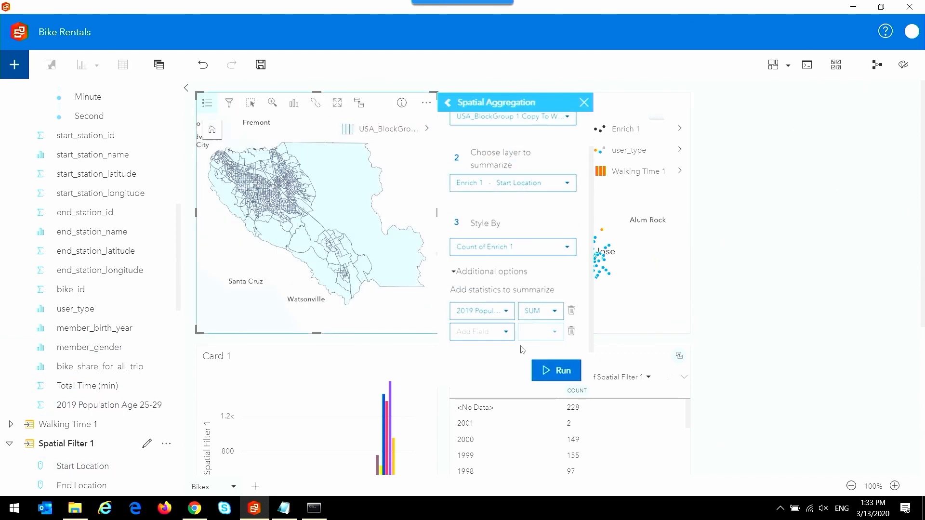
left_click(552, 371)
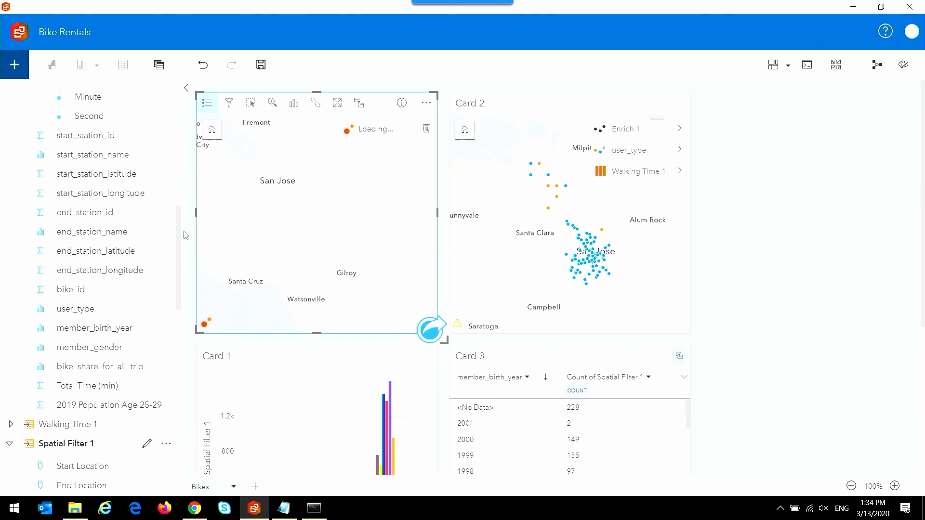
- Create a link map card from Spatial Filter 1's Start Location, End Location and Total Time (min) fields beside Card 2
left_click_drag(178, 249, 178, 336)
left_click(21, 134)
left_click(21, 153)
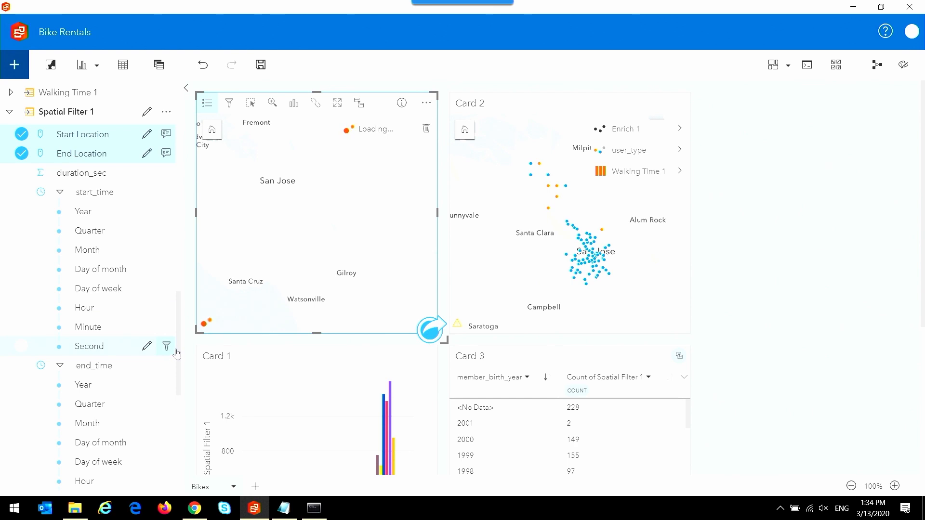
left_click_drag(177, 329, 175, 419)
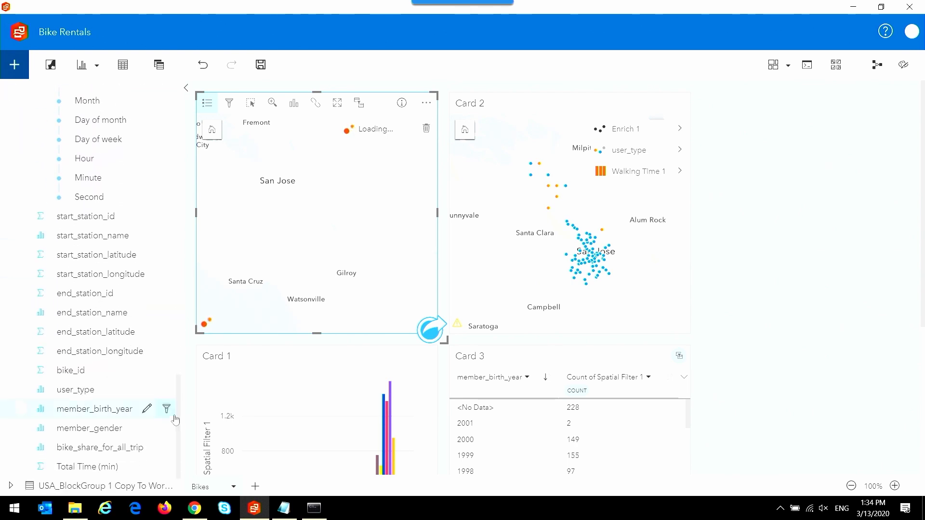
left_click(42, 467)
left_click_drag(65, 470, 747, 159)
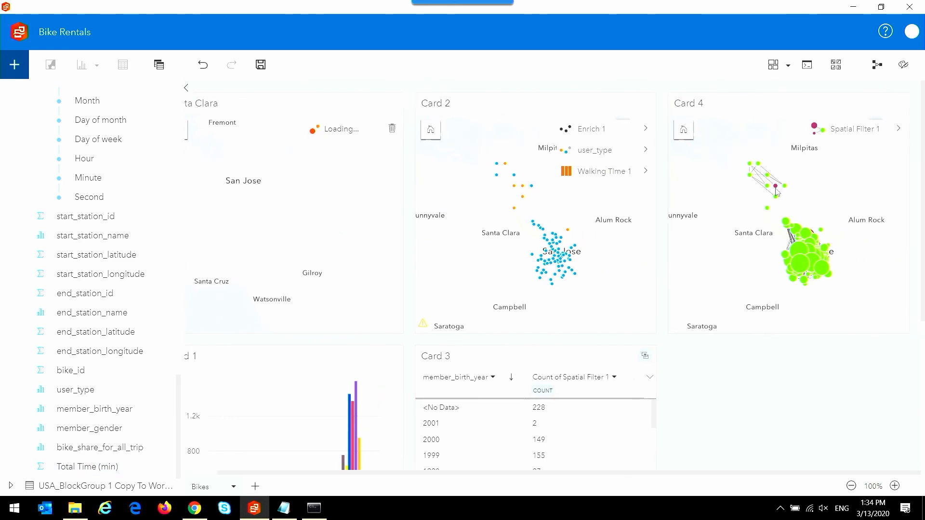
- Enable directional flow on the new link map's Spatial Filter 1 layer and inspect the links between stations
double_click(756, 244)
left_click_drag(756, 244, 702, 263)
scroll(702, 263, "down", 1)
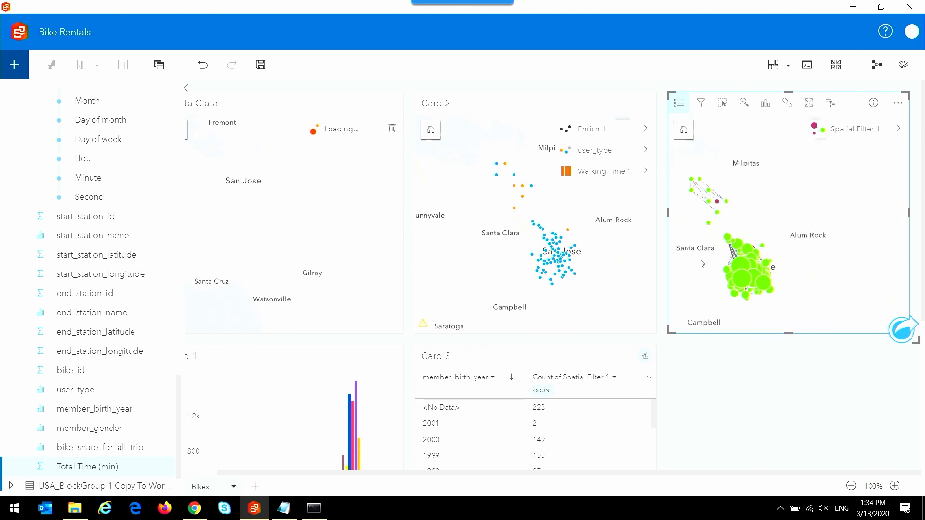
left_click(898, 129)
left_click(522, 248)
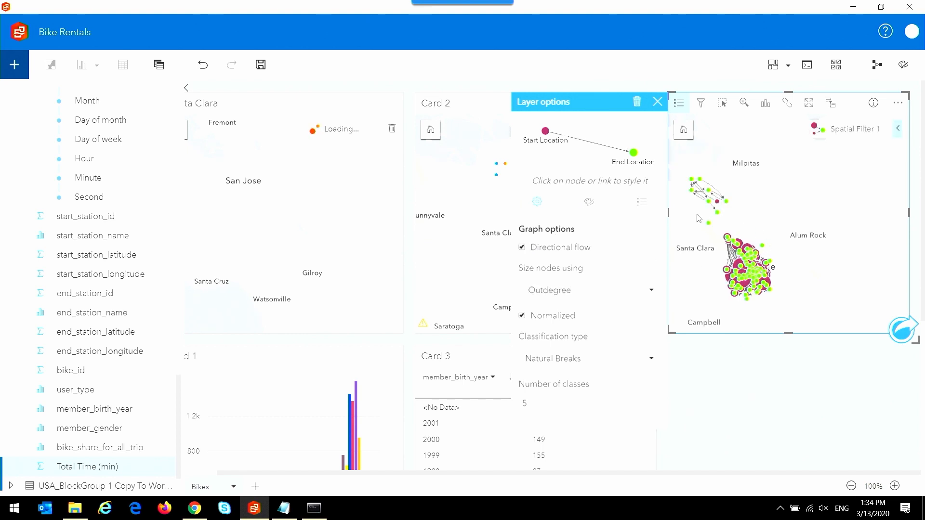
scroll(699, 219, "up", 3)
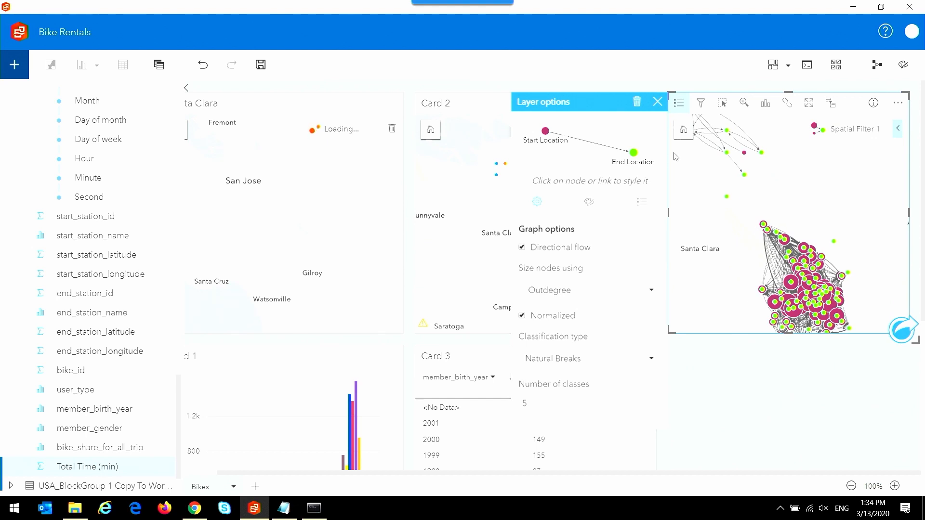
left_click(656, 104)
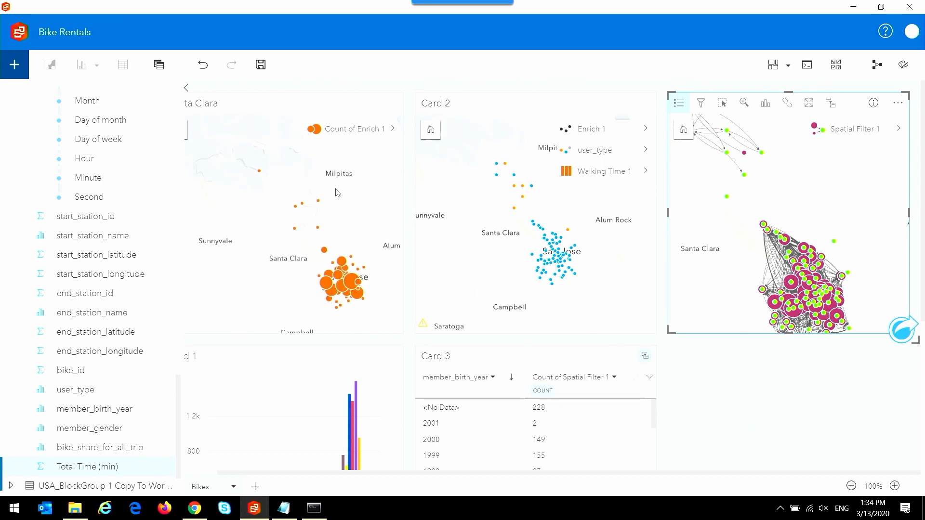
- Change the symbol type of the Santa Clara map's Count of Enrich 1 layer to Counts and Amounts (Color)
left_click(392, 135)
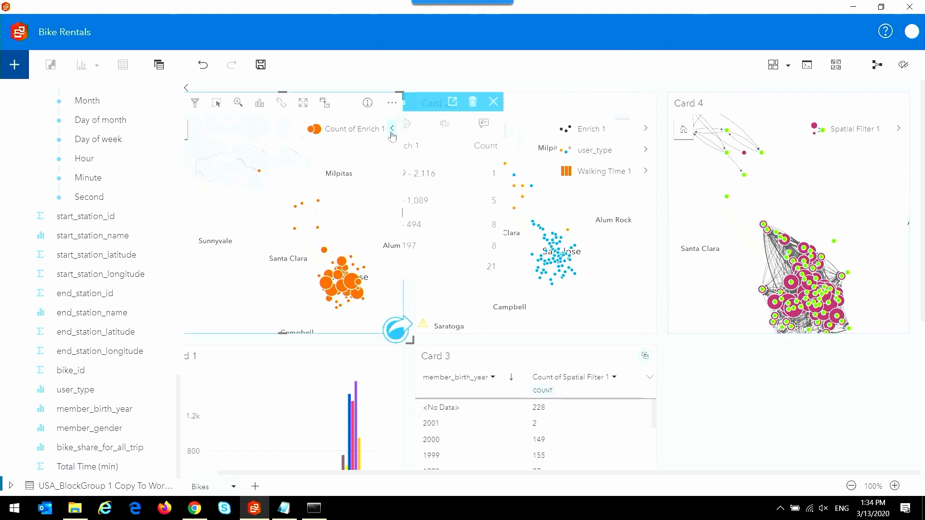
left_click(461, 124)
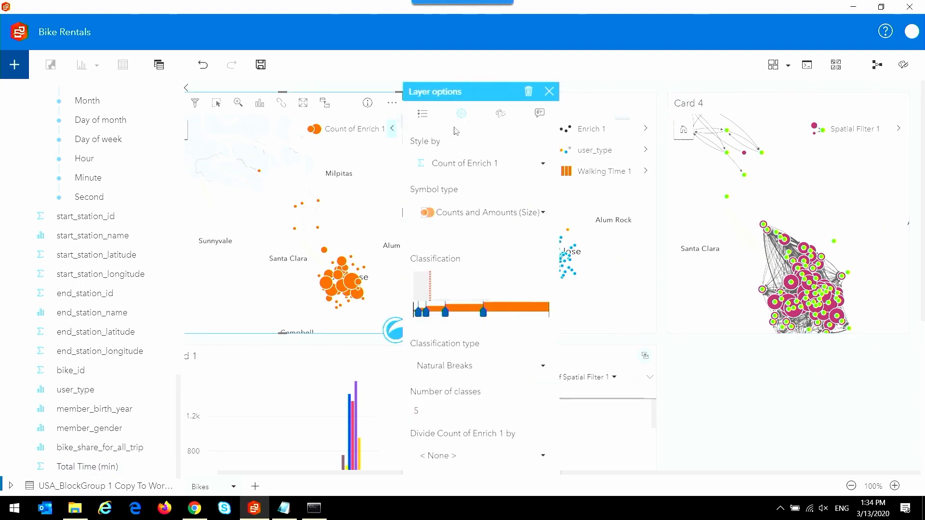
left_click(495, 215)
left_click(492, 255)
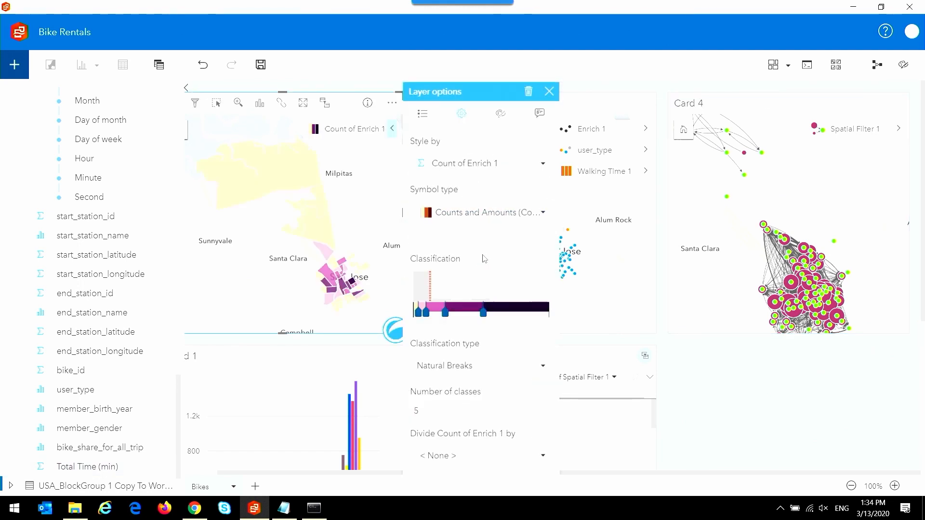
- Select the > 1,089 - 2,116 class and the > 494 - 1,089 class in the Count of Enrich 1 legend and examine their block groups
left_click(424, 115)
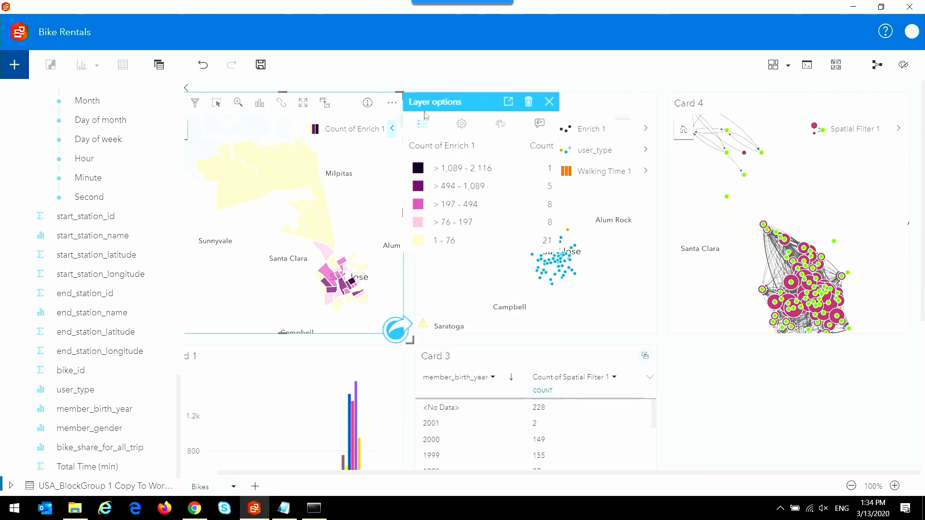
left_click(456, 171)
left_click_drag(261, 303, 189, 289)
scroll(267, 280, "up", 1)
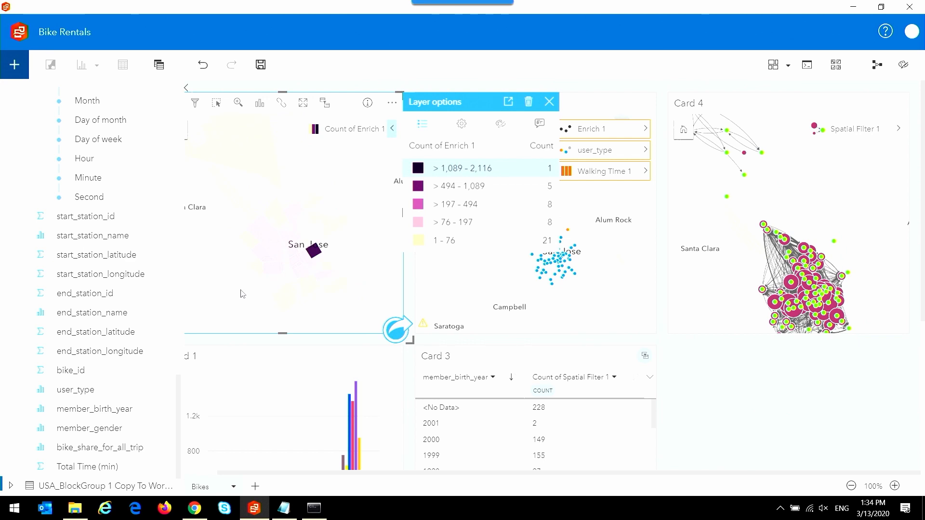
mouse_move(316, 256)
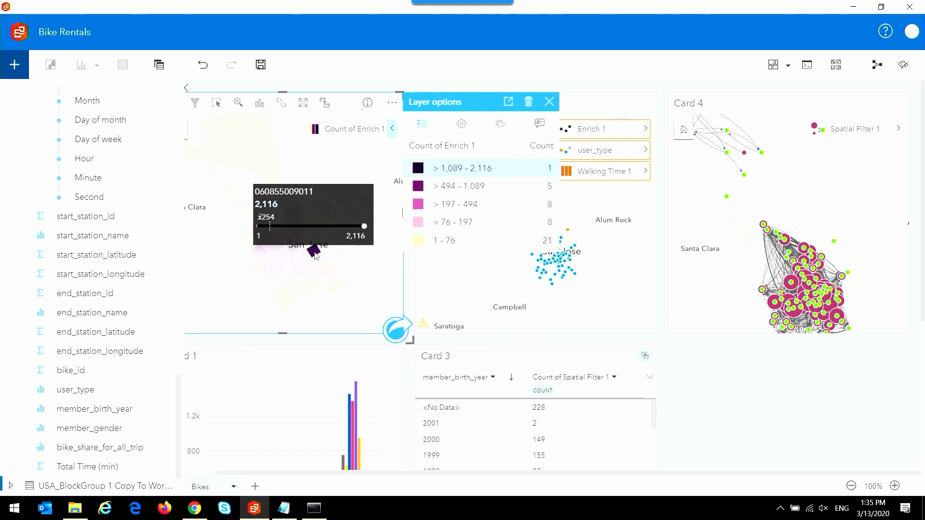
left_click(458, 192)
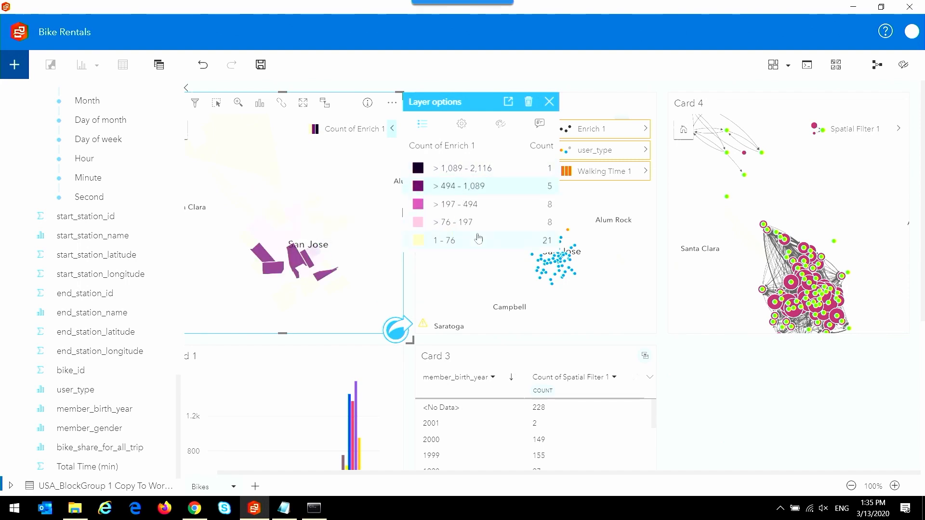
left_click(548, 101)
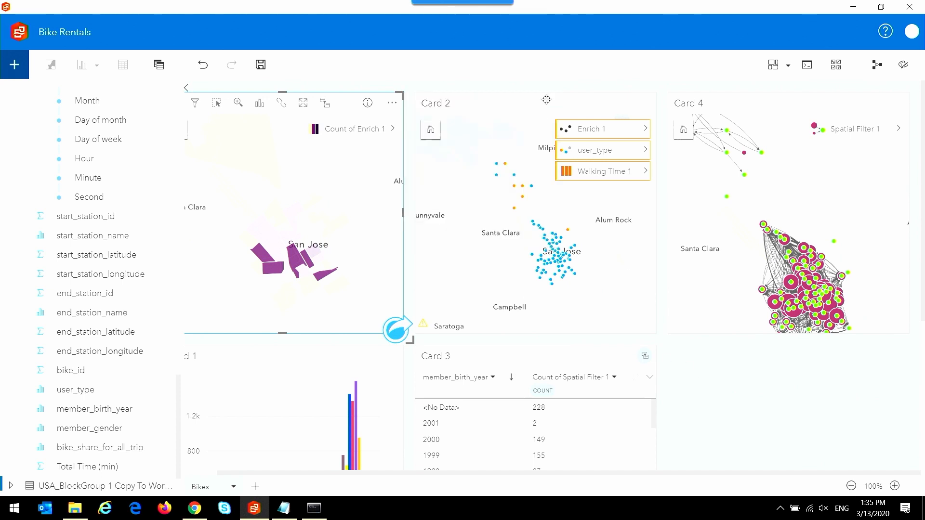
- Open the scripting console and connect it to the R kernel
left_click(805, 71)
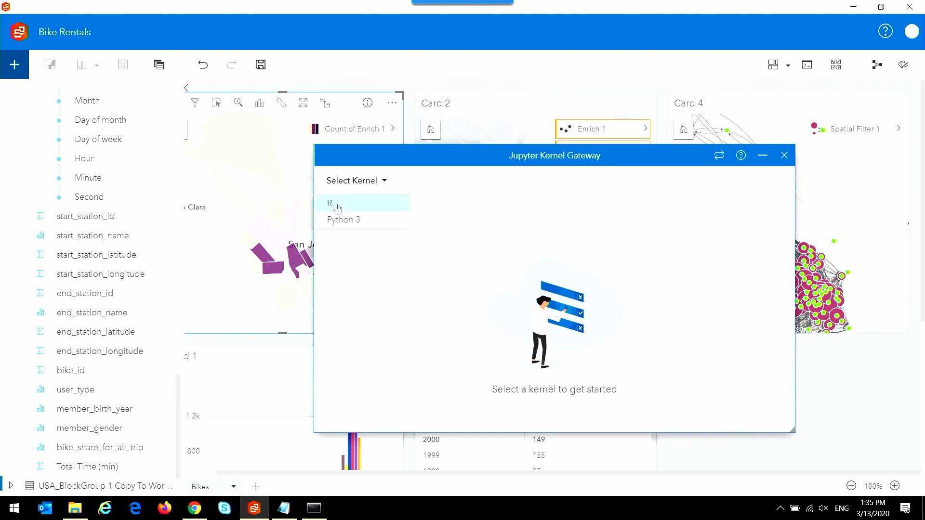
left_click(338, 206)
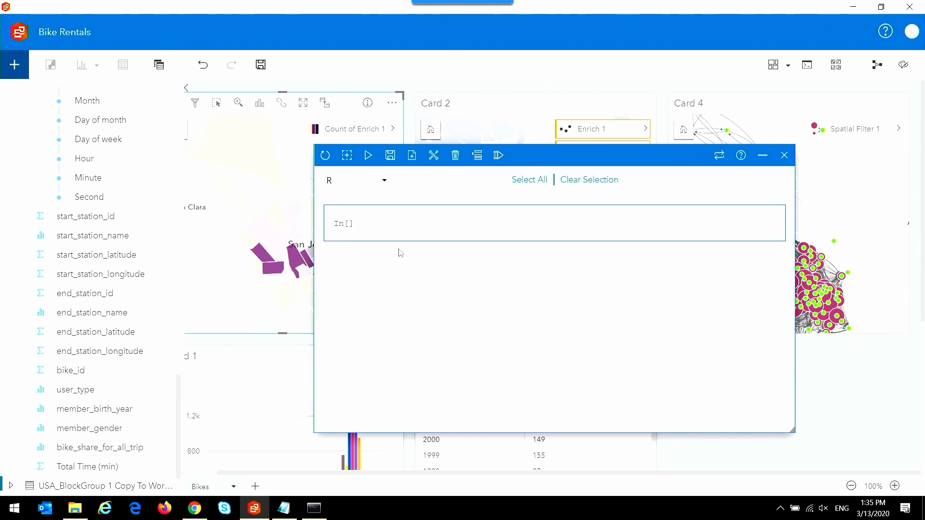
- Load the ViolinPlot.r script file into the scripting console and review its code
left_click(412, 155)
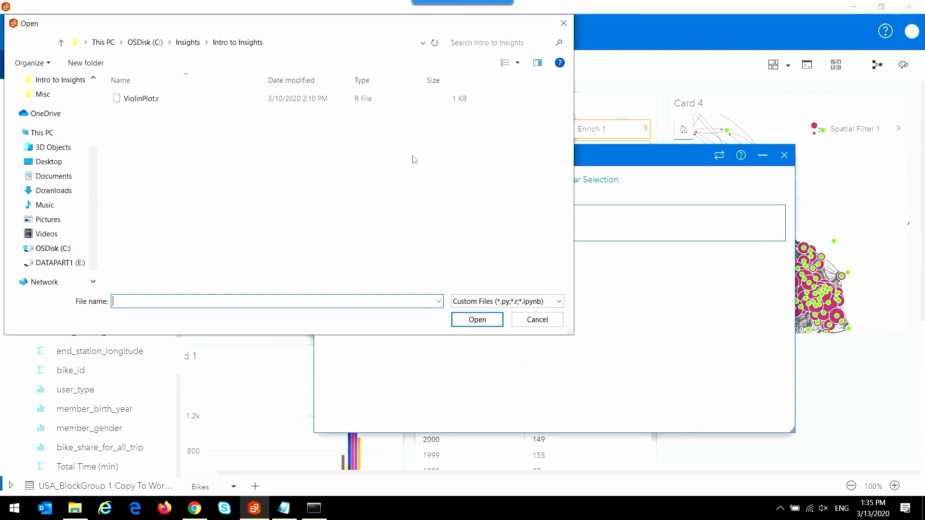
left_click(156, 105)
left_click(476, 319)
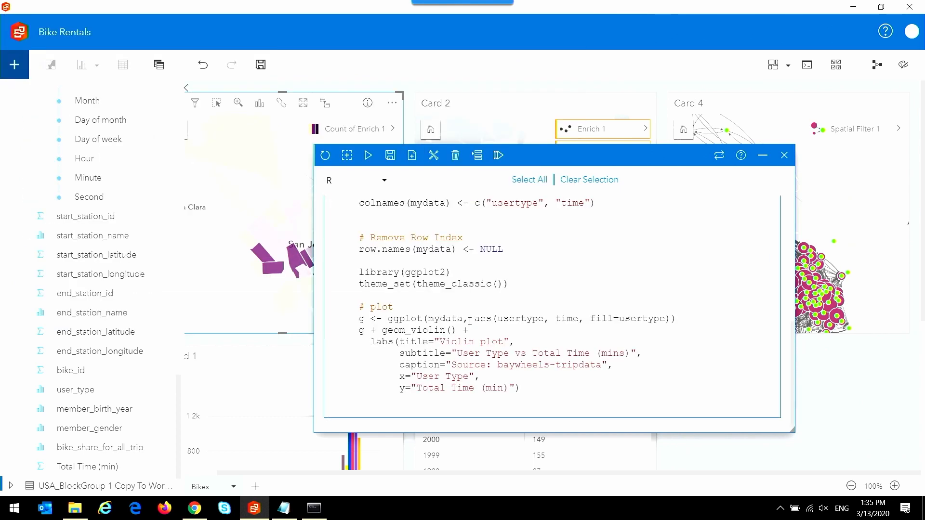
scroll(541, 295, "up", 3)
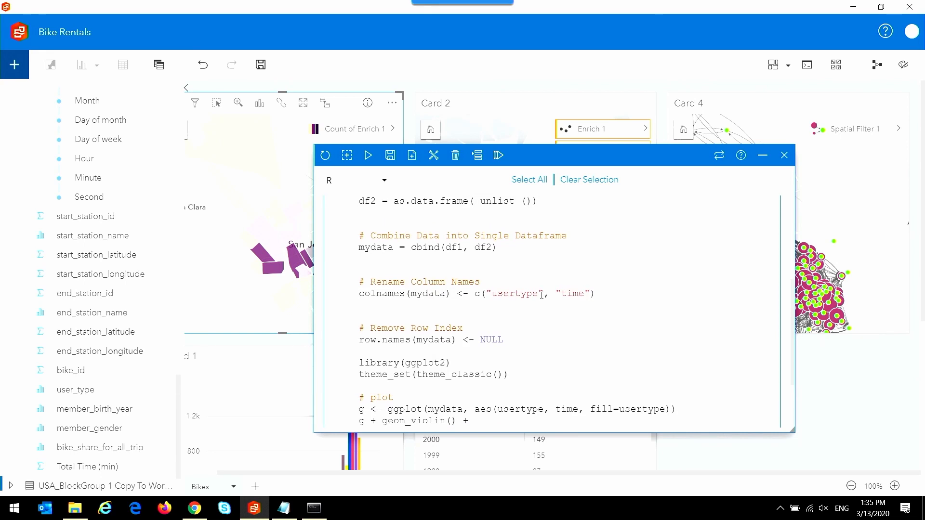
scroll(545, 293, "up", 3)
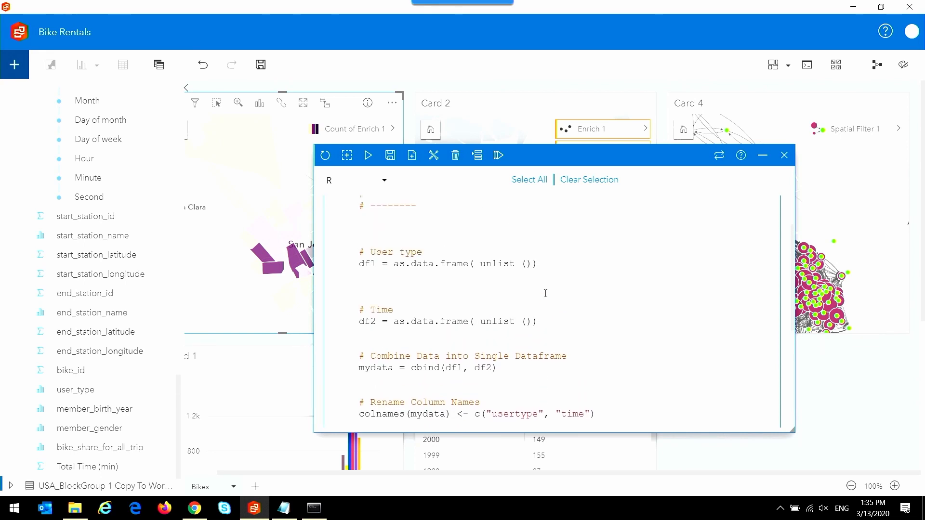
scroll(546, 294, "down", 8)
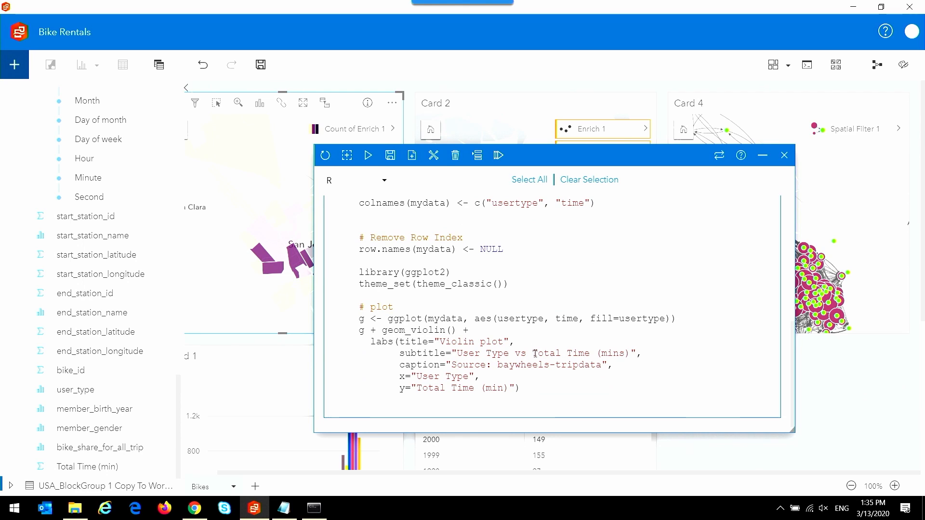
scroll(535, 353, "up", 5)
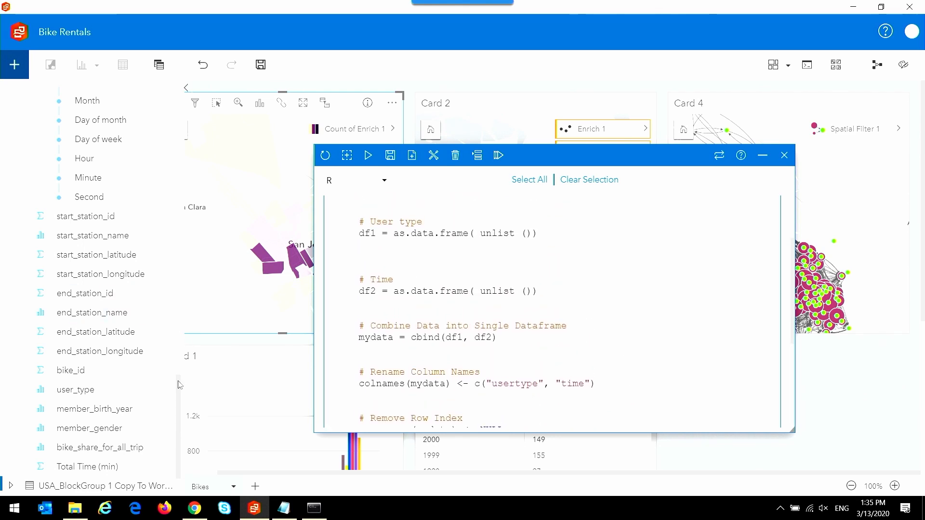
- Insert the user_type field into the df1 unlist() call and the Total Time (min) field into the df2 unlist() call
scroll(179, 384, "down", 1)
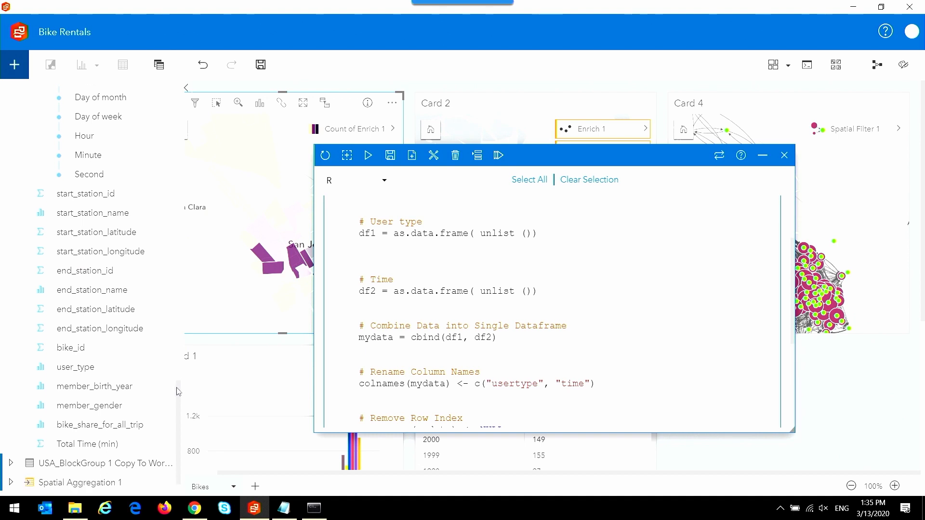
left_click(82, 366)
left_click_drag(82, 365, 528, 328)
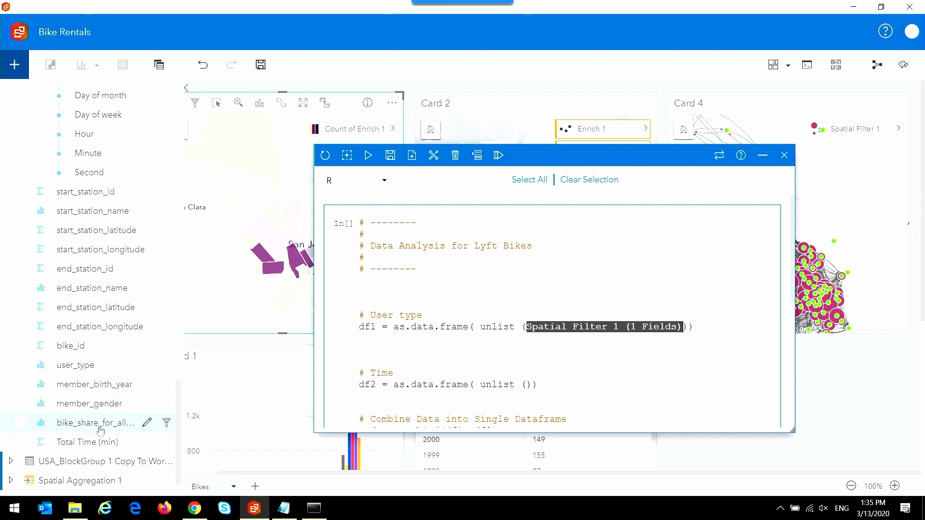
left_click(83, 443)
left_click_drag(84, 443, 528, 386)
- Run the violin plot script in the R console
scroll(744, 320, "down", 3)
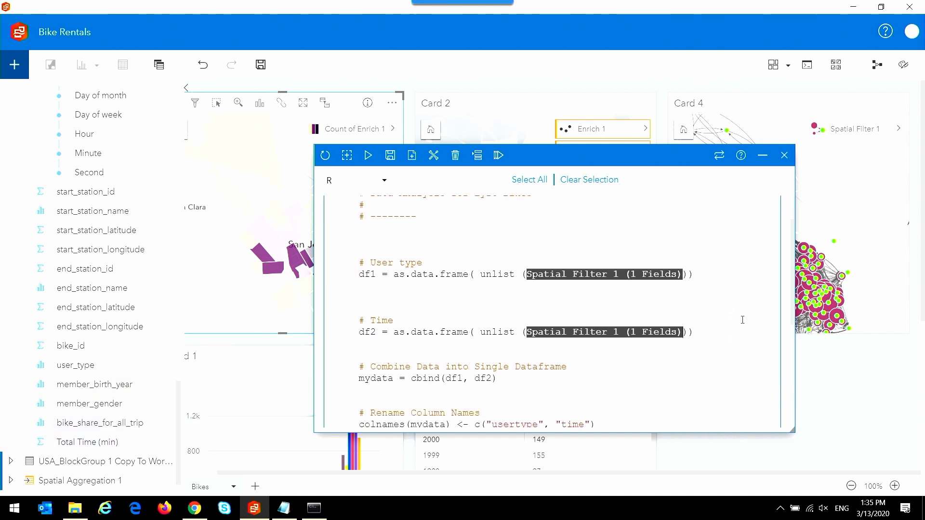
left_click(369, 157)
left_click(546, 292)
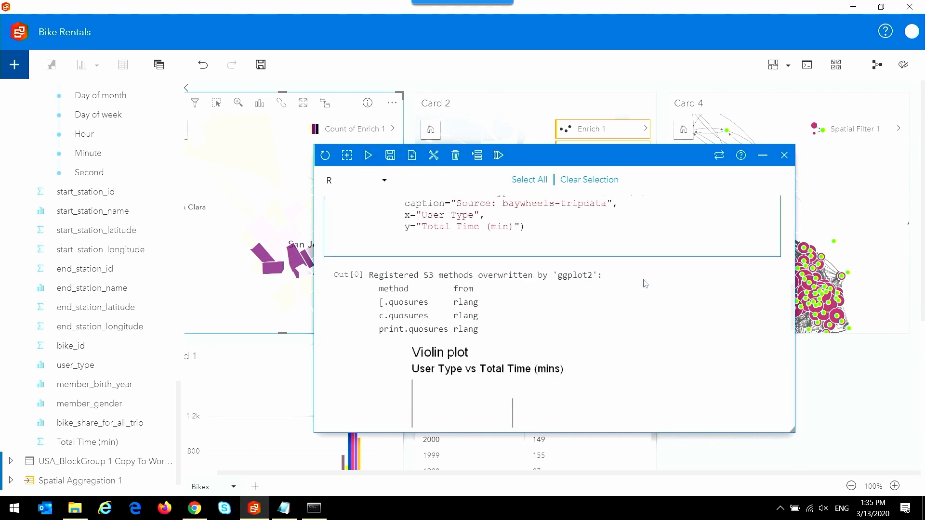
- Examine the violin plot's Total Time (min) distributions for the Customer and Subscriber user types
scroll(645, 284, "down", 5)
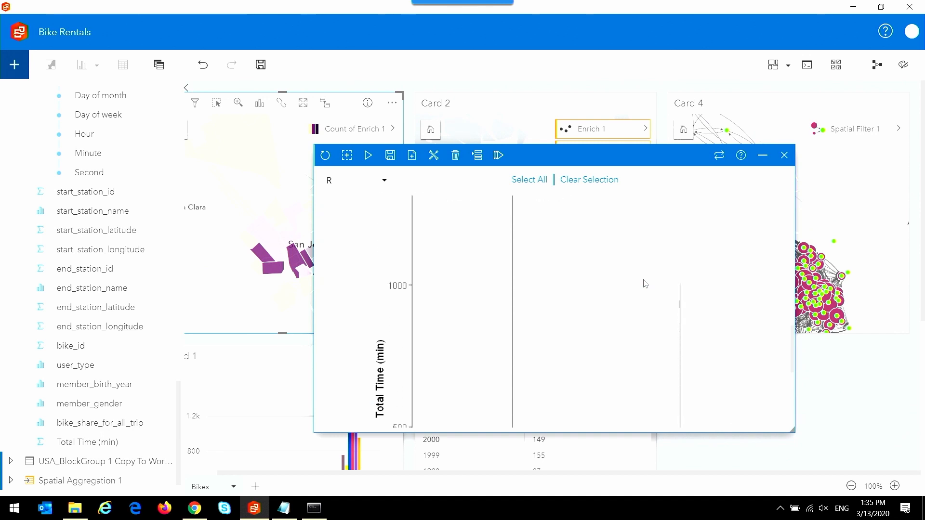
scroll(644, 283, "down", 4)
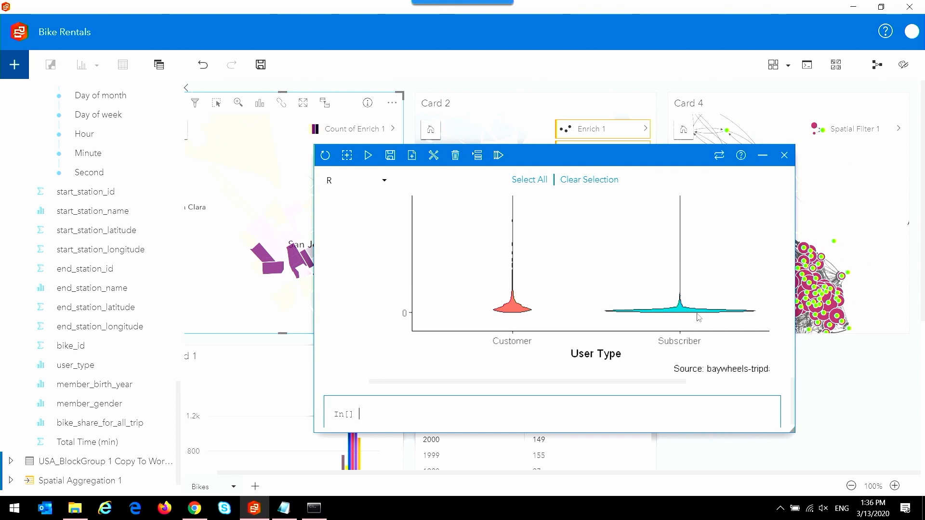
scroll(665, 303, "up", 5)
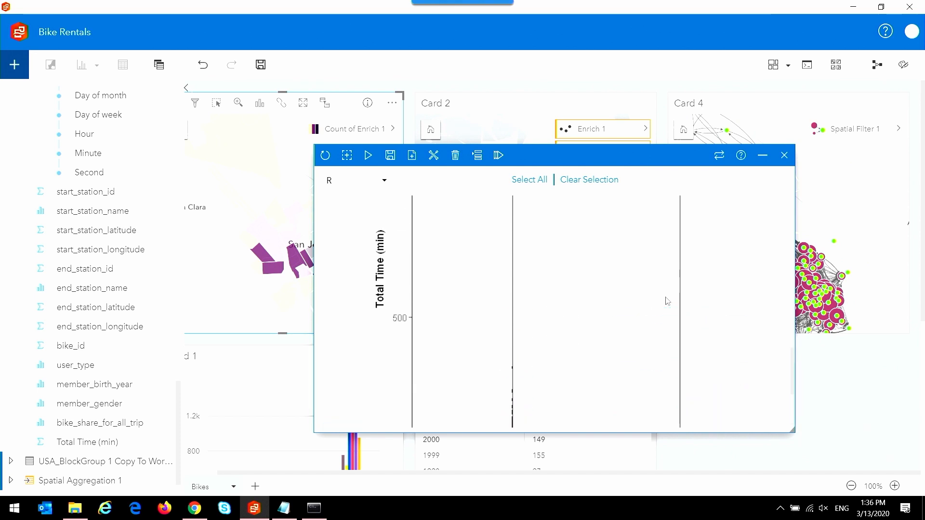
scroll(665, 303, "down", 3)
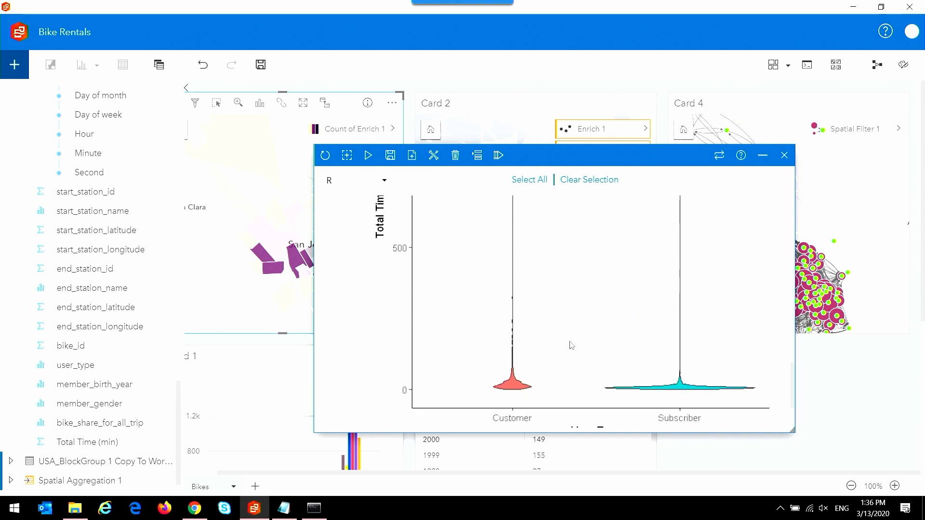
scroll(525, 327, "up", 4)
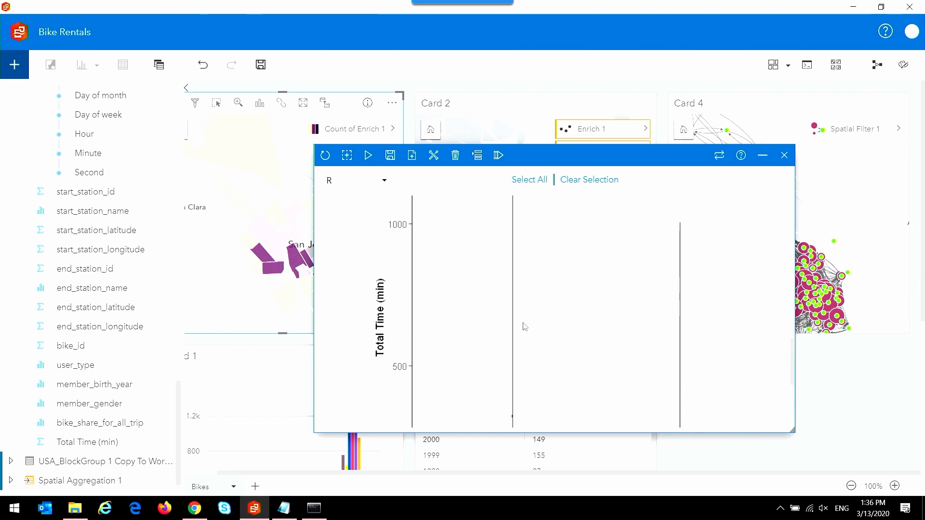
scroll(525, 325, "up", 2)
scroll(514, 296, "down", 4)
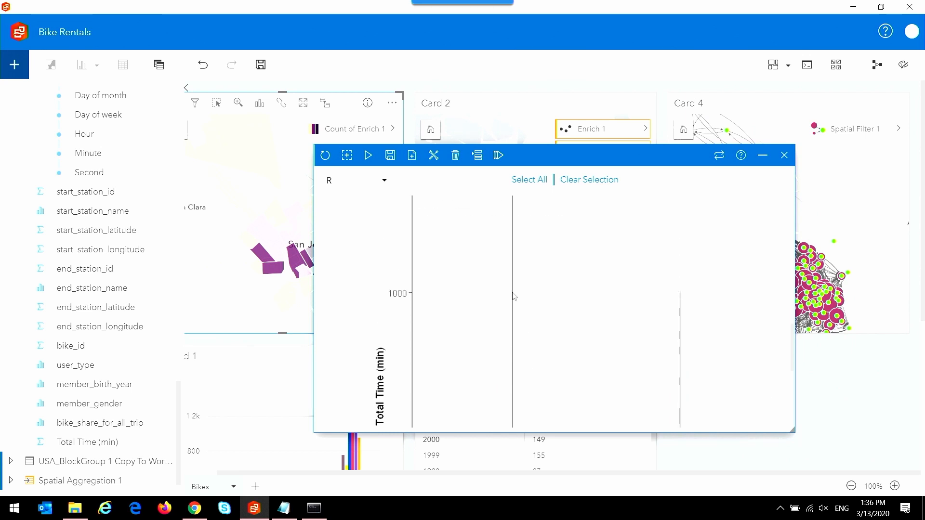
scroll(514, 296, "down", 3)
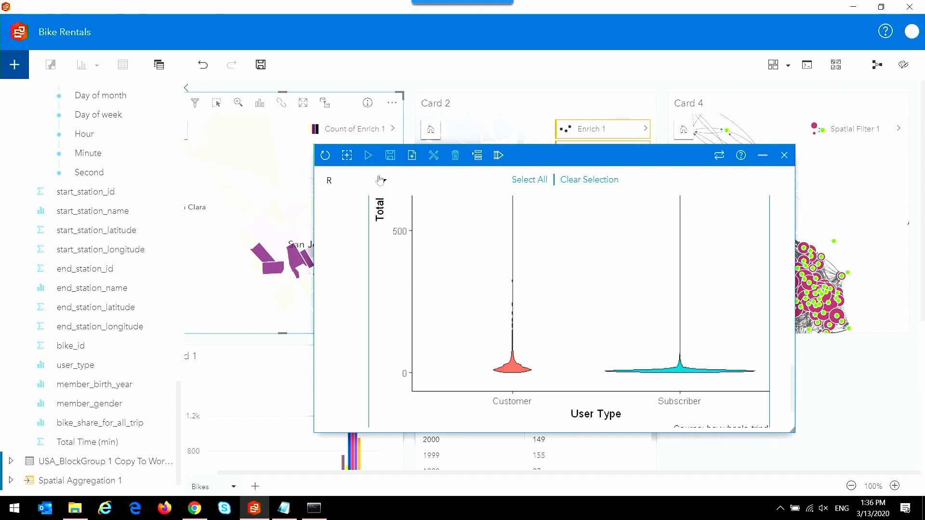
- Add the violin plot to the page as a card and close the scripting console
left_click(347, 156)
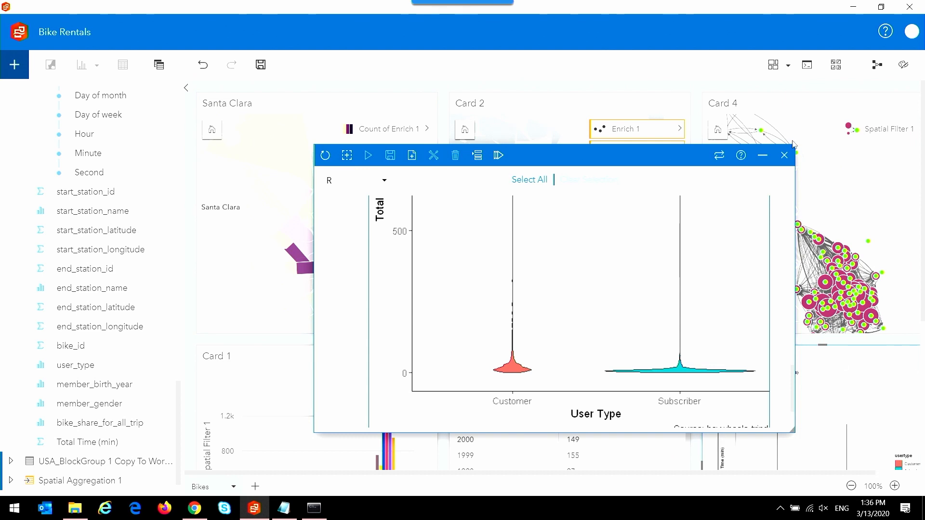
left_click(784, 155)
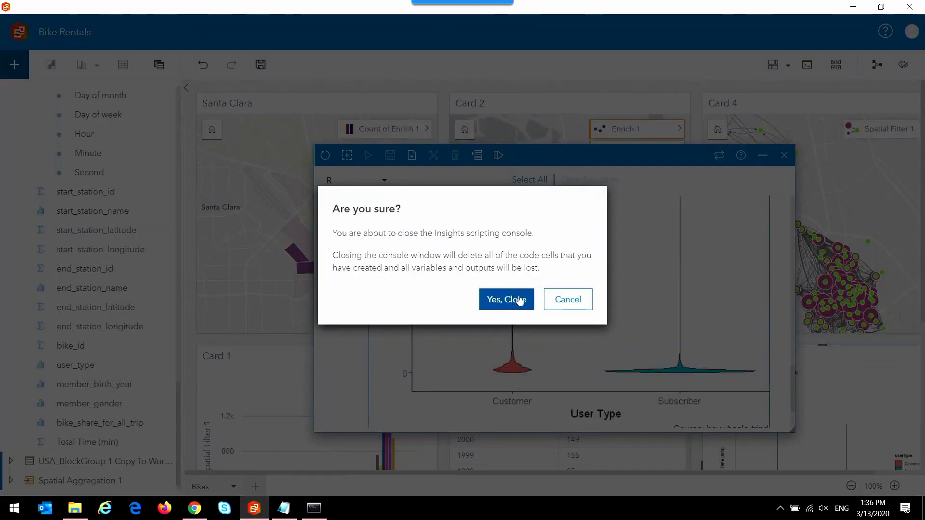
left_click(527, 297)
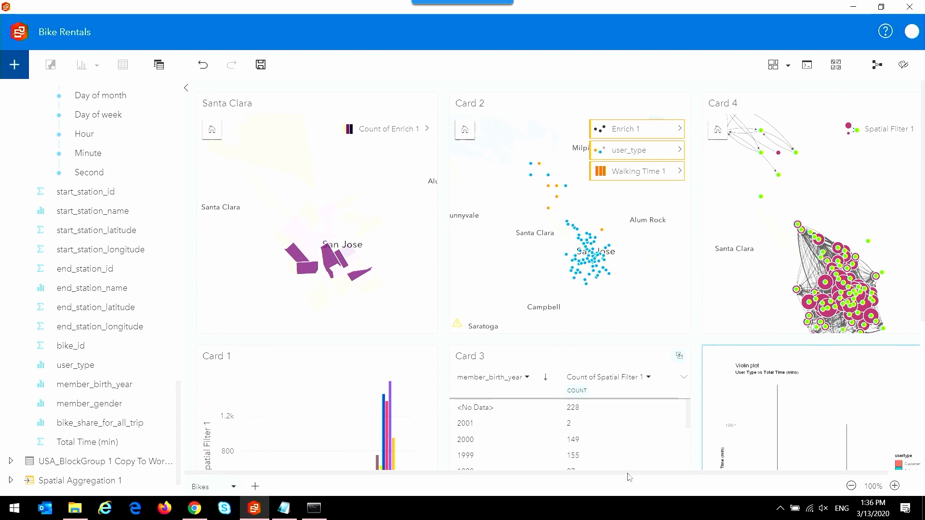
- Move the violin plot card to the empty space below Card 1's bar chart
left_click_drag(626, 473, 779, 475)
scroll(797, 386, "down", 3)
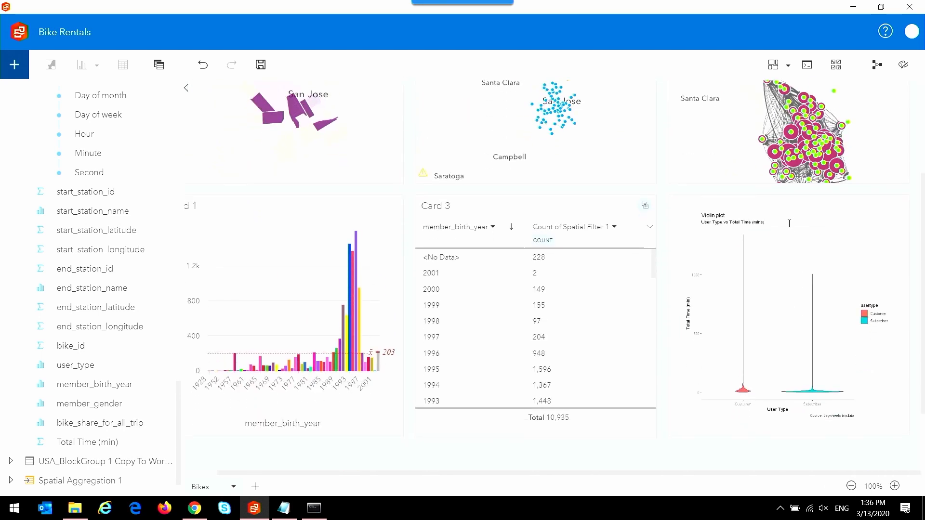
left_click(666, 265)
left_click_drag(666, 266, 308, 438)
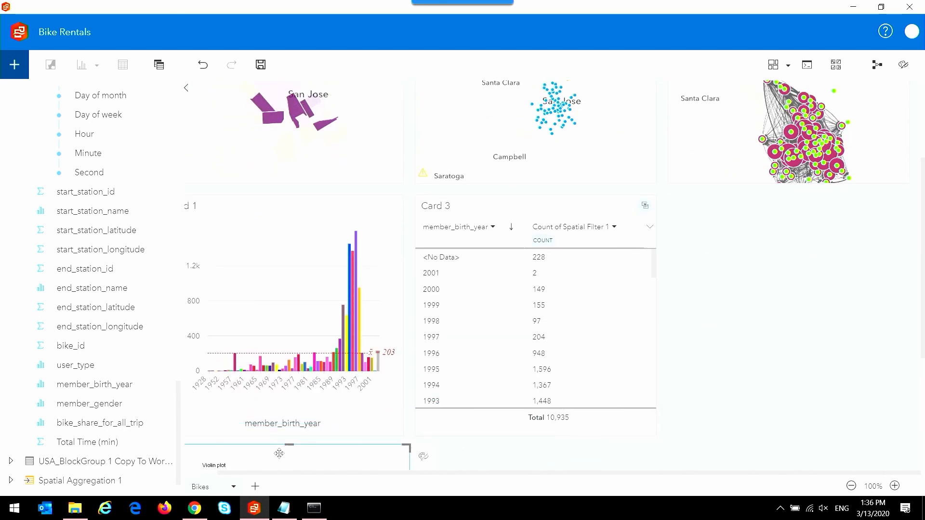
scroll(679, 355, "down", 1)
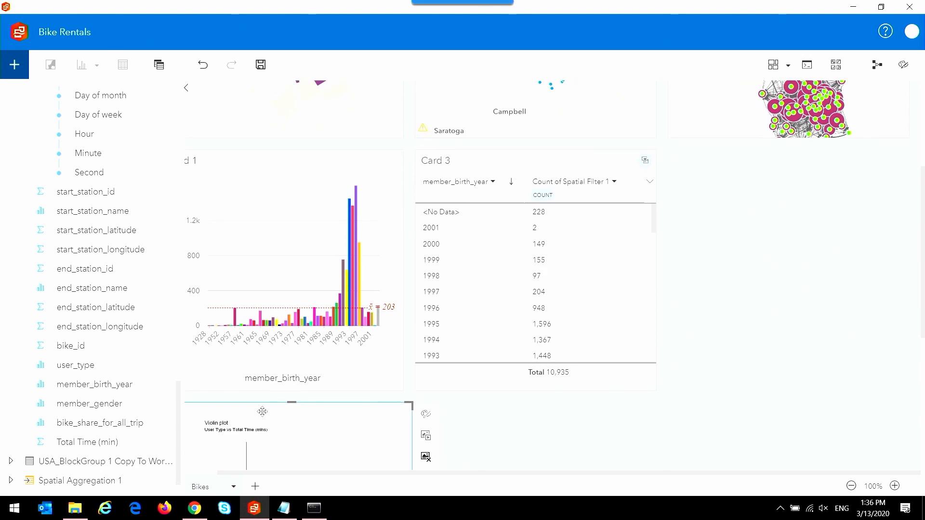
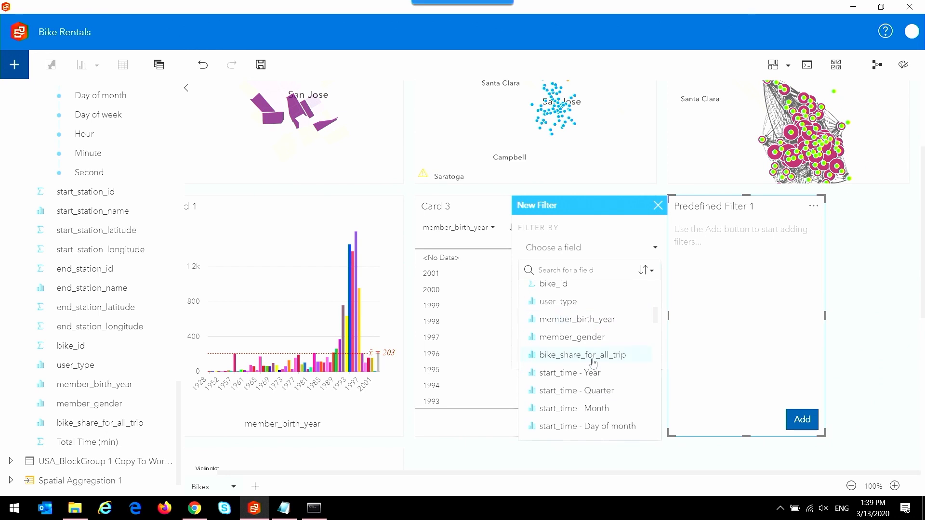
- Add a by-value member_gender filter to the predefined filter card, keeping Female, Male and Other and excluding <No Data>
scroll(593, 363, "up", 1)
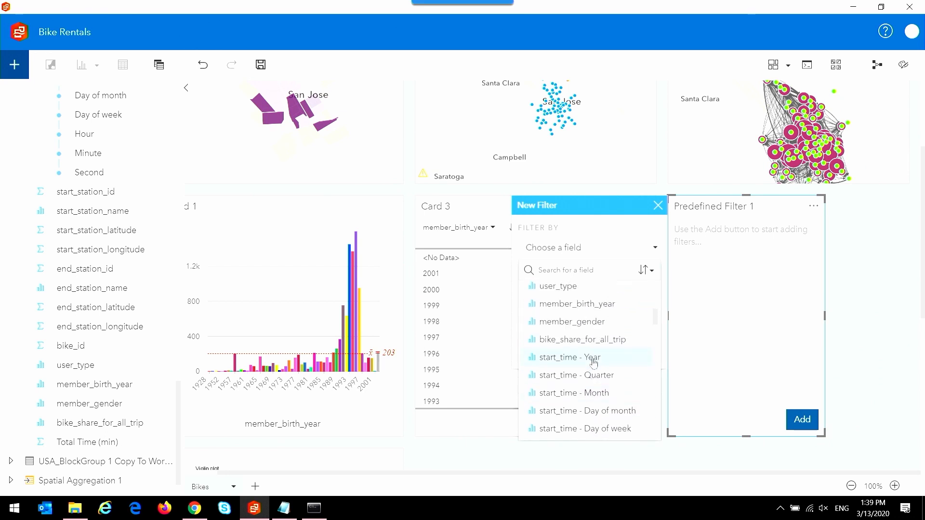
left_click(584, 322)
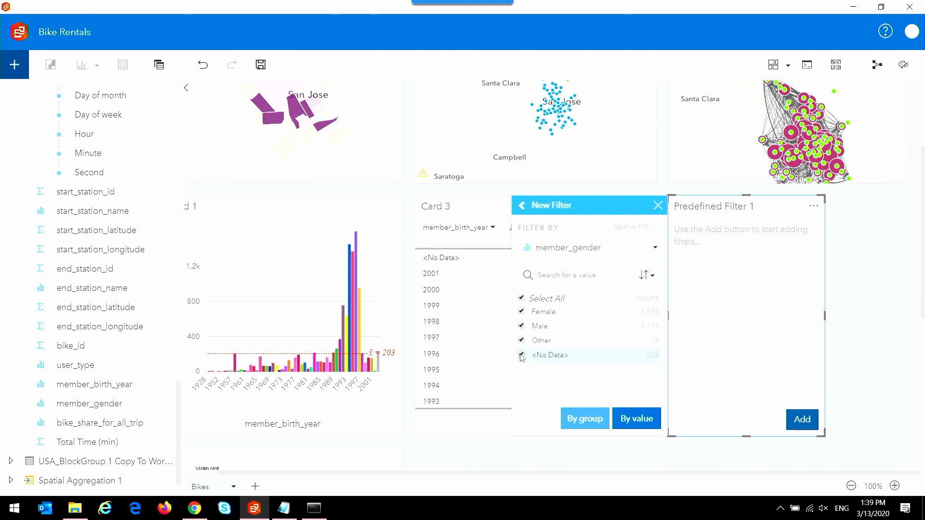
left_click(521, 355)
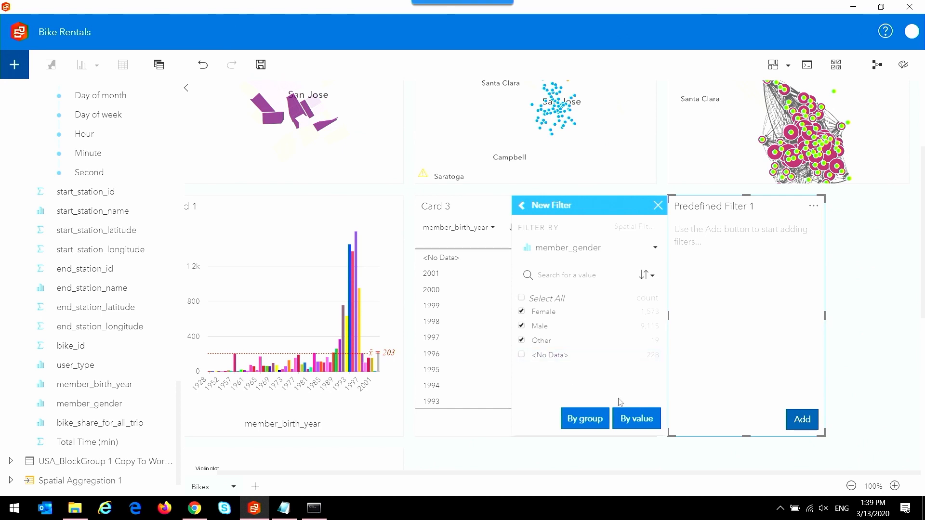
left_click(631, 421)
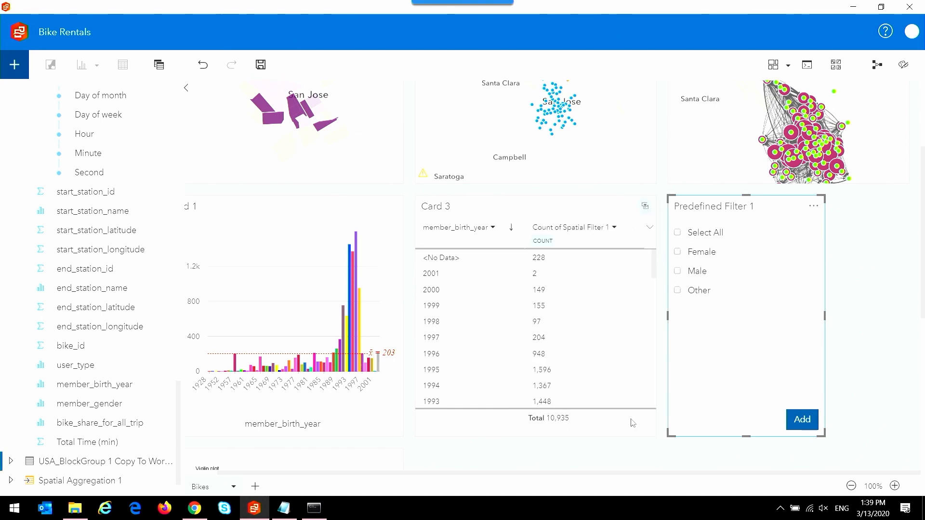
- Rename the predefined filter card to Select Gender
left_click(737, 211)
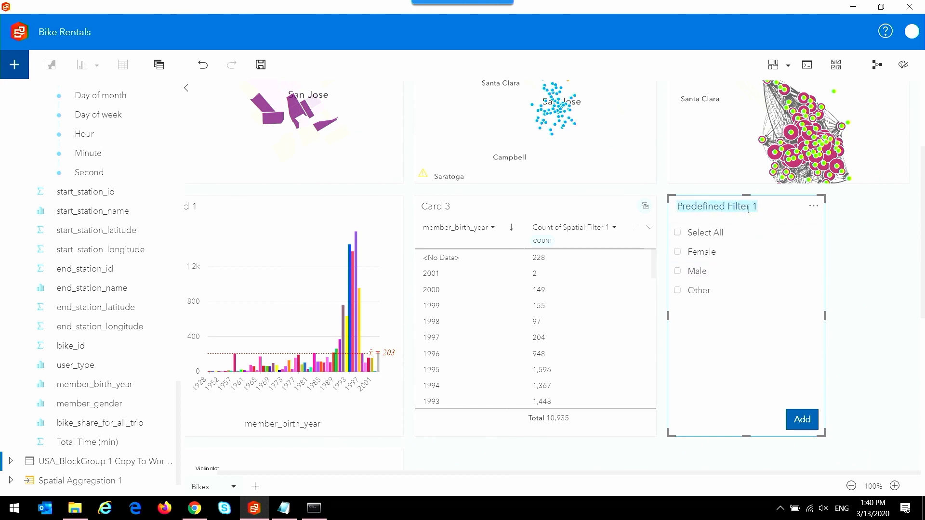
type("Select Gender")
key("Return")
- Try the Select Gender filter on the page's cards with Female and with Male, and clear it again
scroll(722, 276, "up", 1)
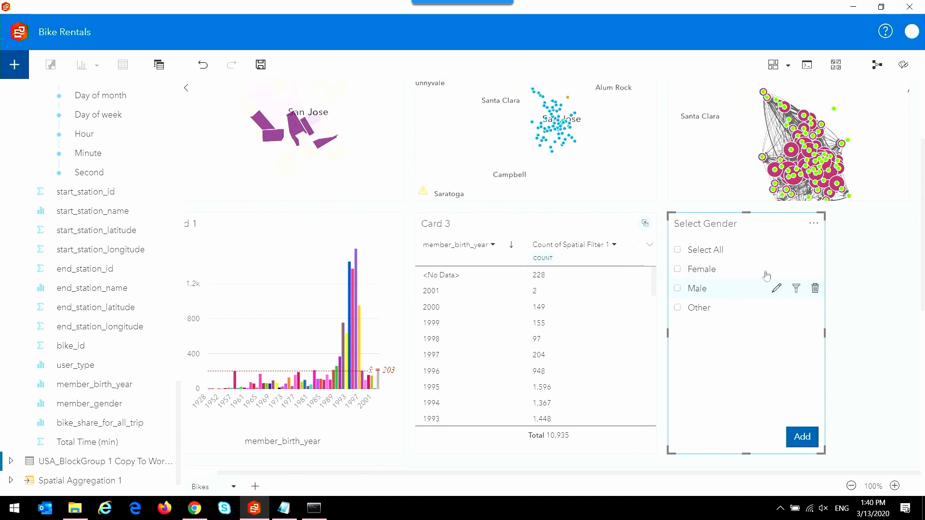
left_click(678, 283)
scroll(848, 199, "up", 3)
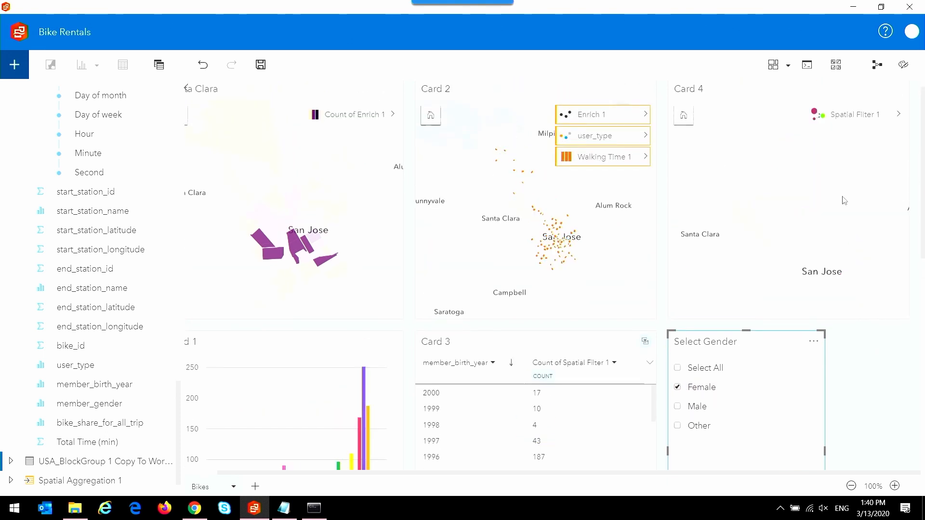
left_click(790, 205)
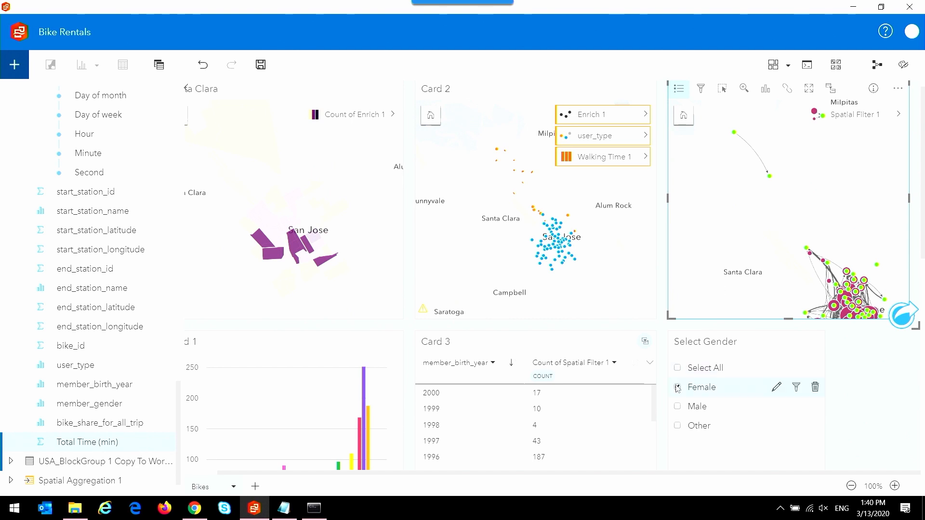
left_click(677, 407)
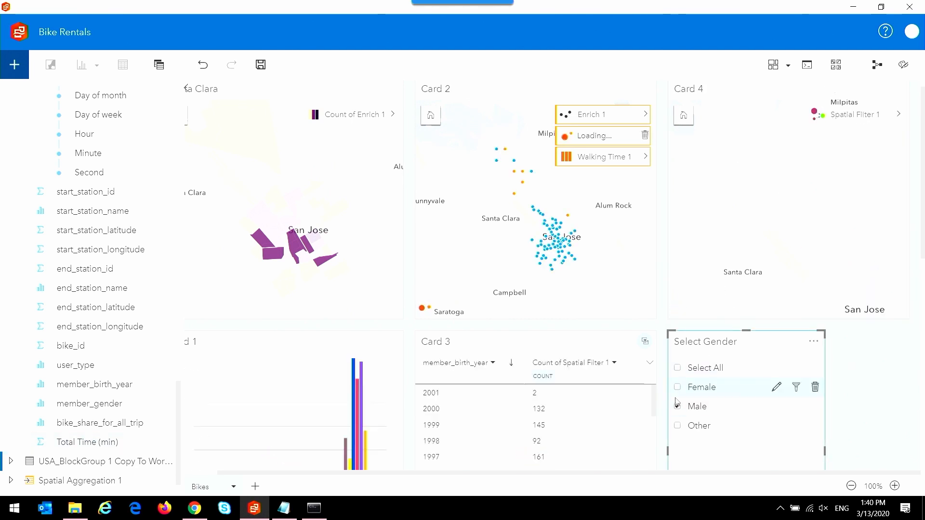
left_click(677, 407)
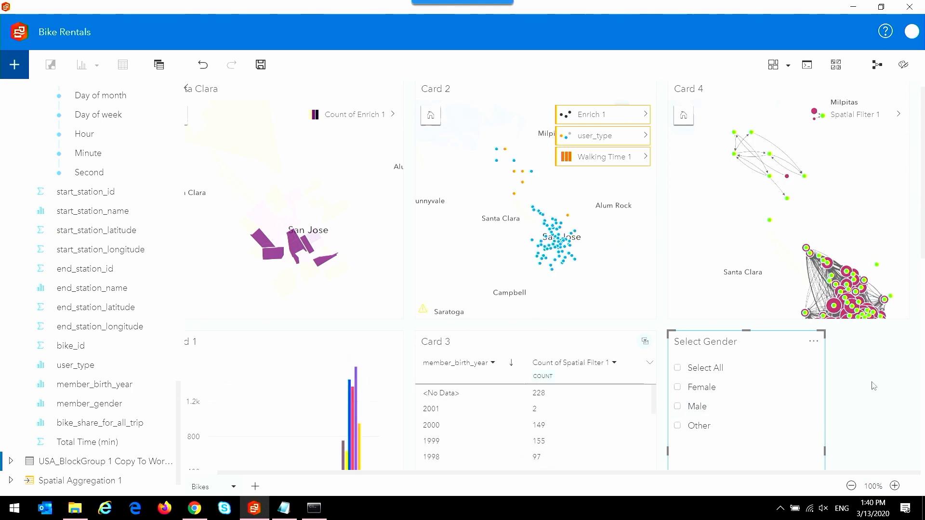
- Switch the Bikes page to the analysis view showing its workflow model
left_click(877, 66)
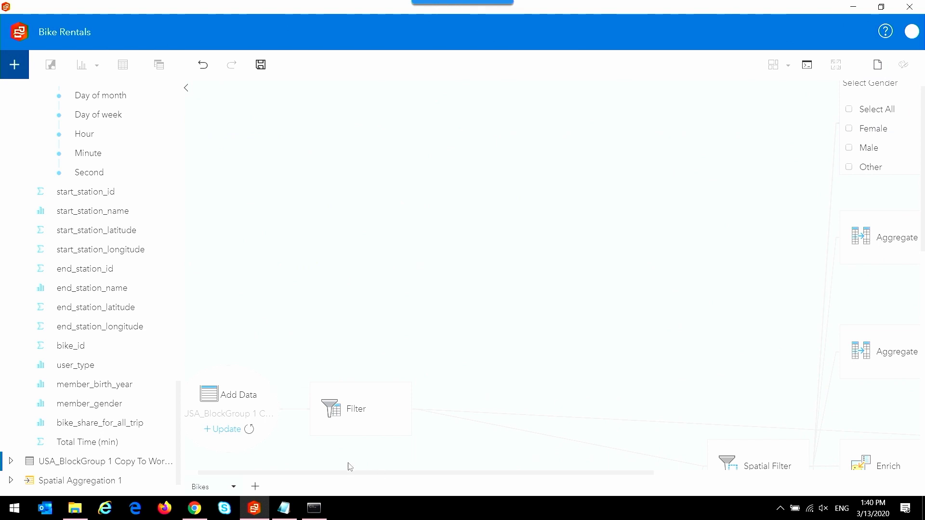
- Examine the Bikes workflow model from its source datasets through to the result cards, and return to the page view
scroll(336, 415, "down", 3)
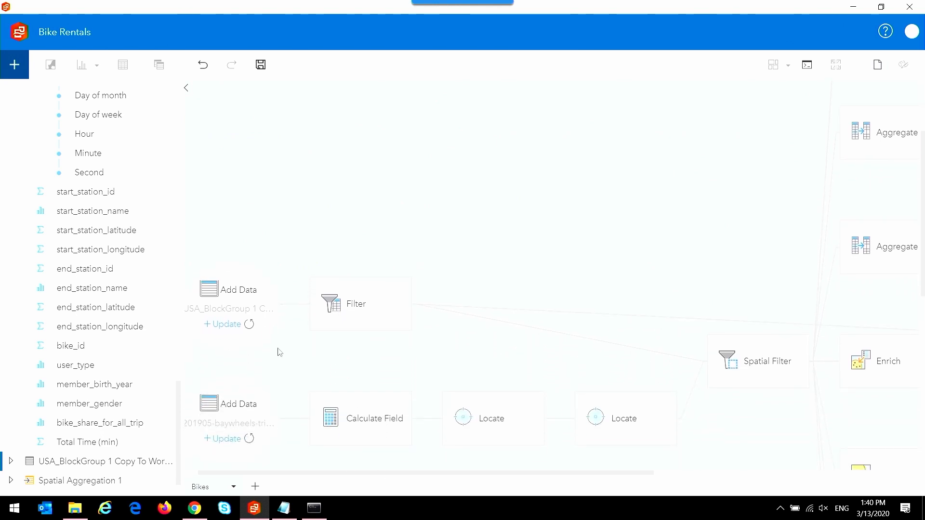
scroll(275, 342, "down", 1)
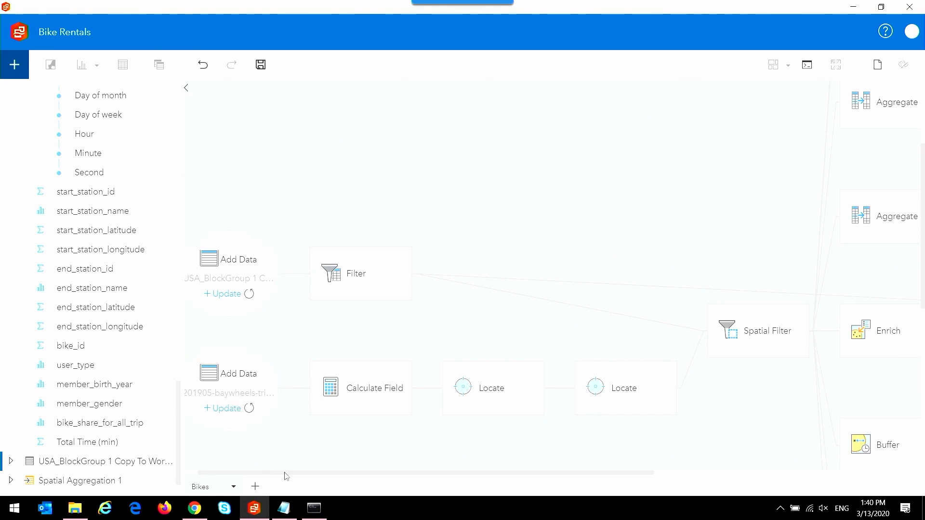
left_click_drag(285, 473, 540, 502)
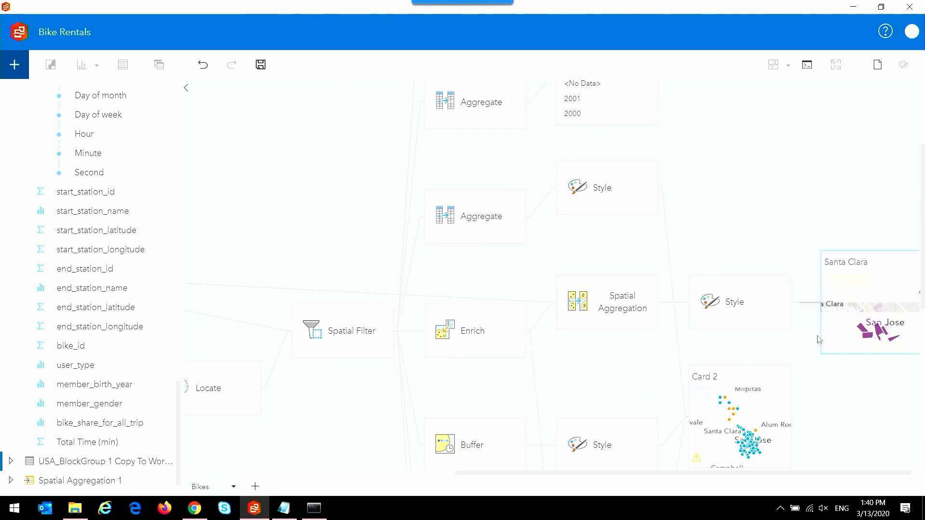
scroll(773, 423, "up", 3)
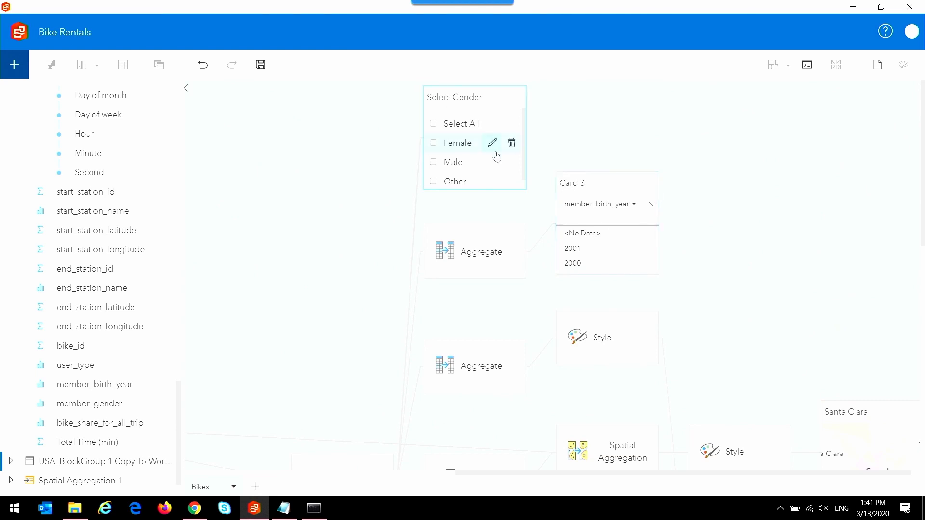
scroll(733, 293, "down", 5)
scroll(736, 293, "down", 5)
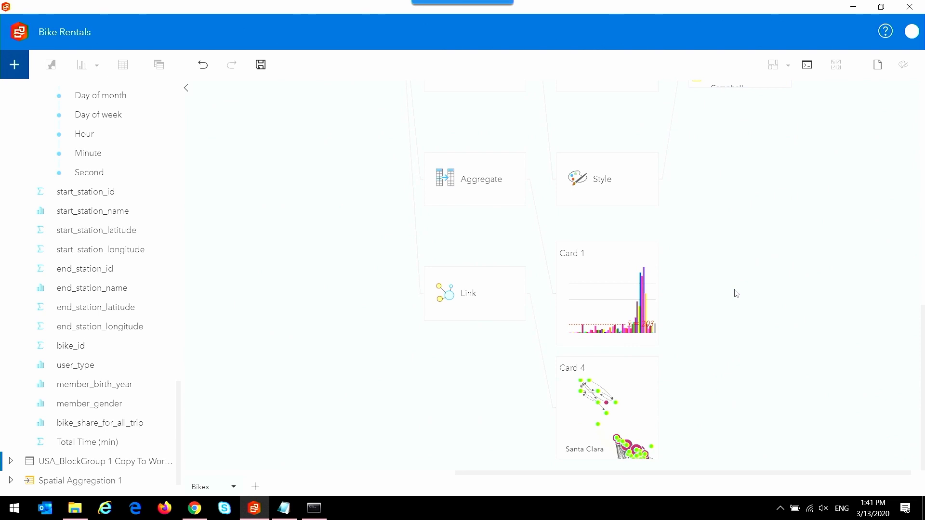
left_click(877, 65)
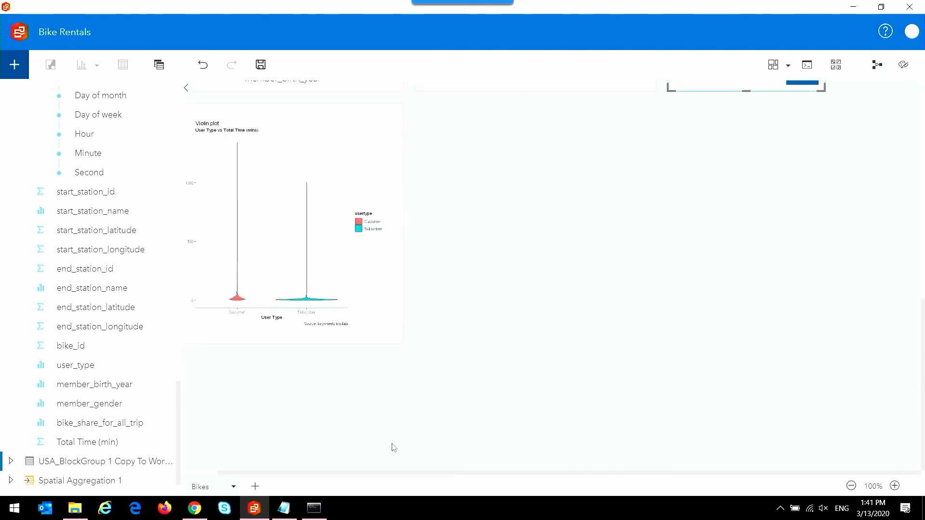
- Set up sharing of the Bikes page as a Model item titled Bike Rental Model
scroll(529, 337, "up", 8)
left_click(230, 488)
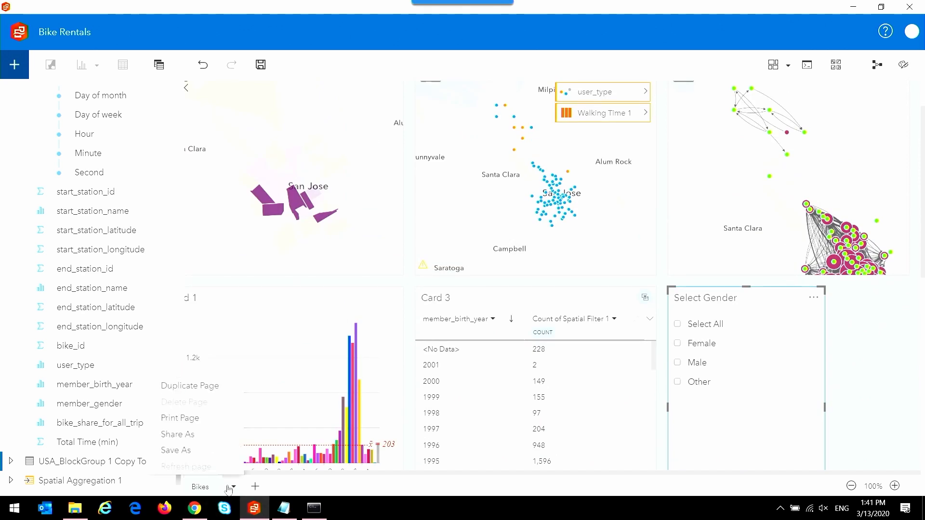
left_click(196, 439)
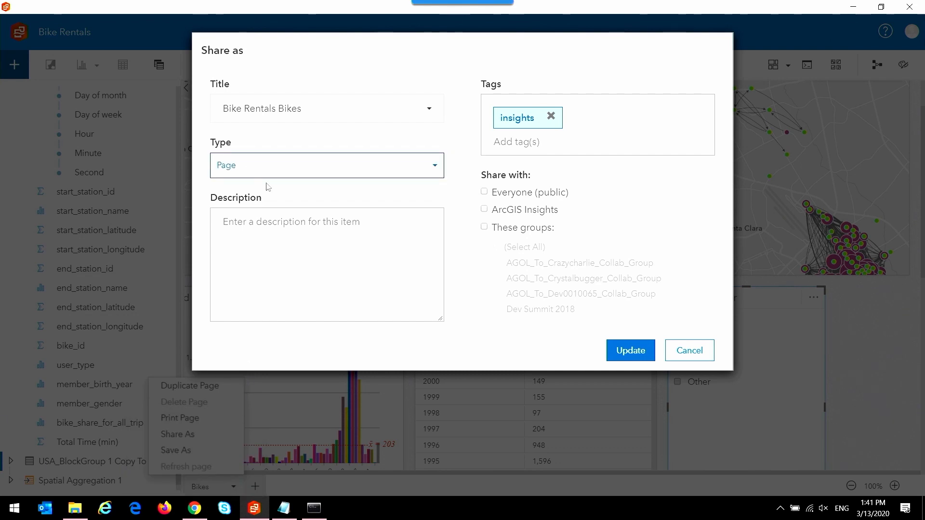
left_click(337, 168)
left_click(252, 207)
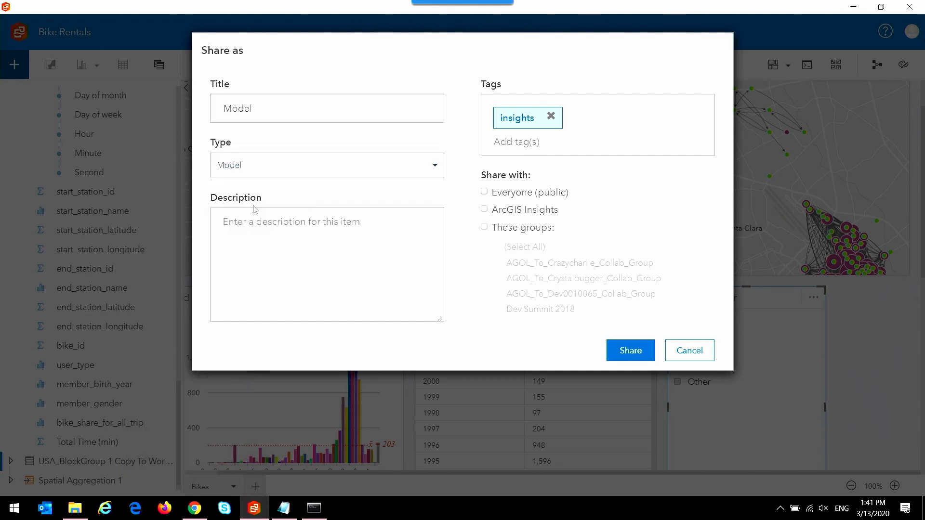
left_click(221, 107)
type("Bike Rental")
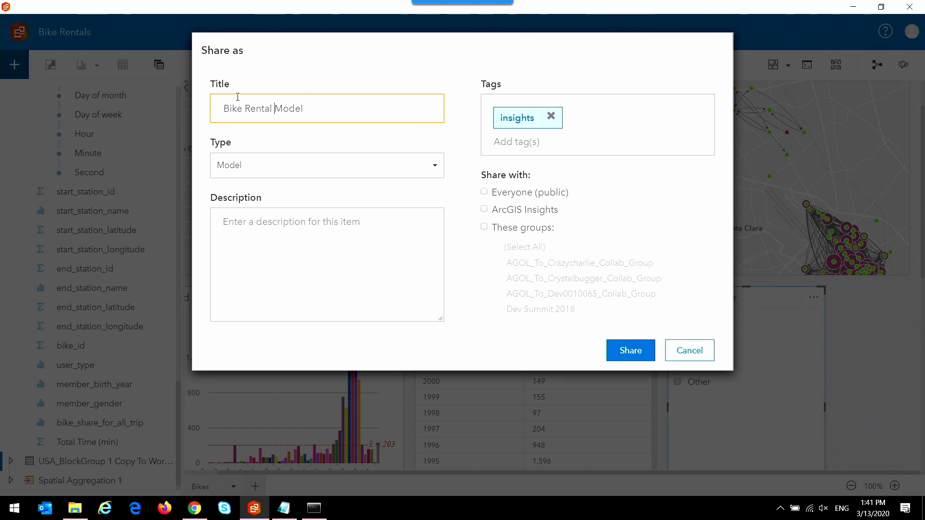
- Reuse the title Bike Rental Model as the item's description and share the model
left_click_drag(311, 111, 215, 106)
key("ctrl+c")
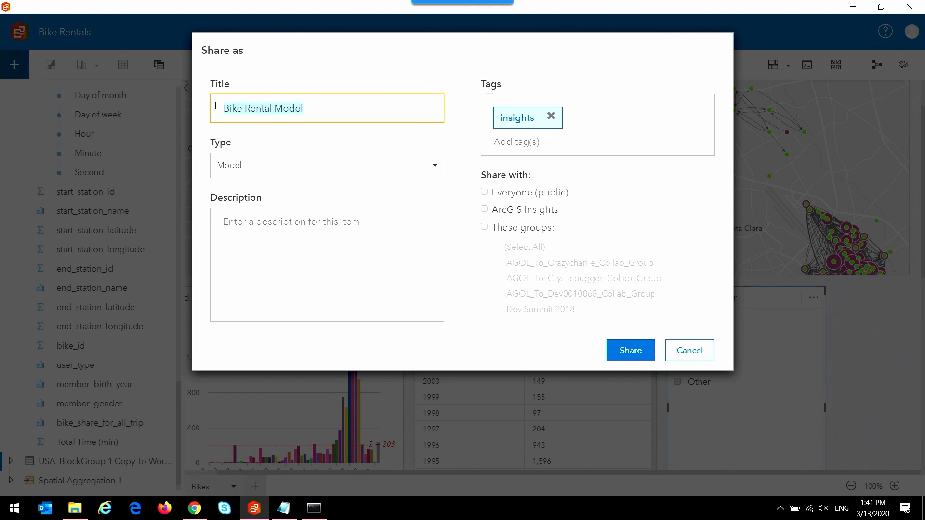
left_click(230, 241)
key("ctrl+v")
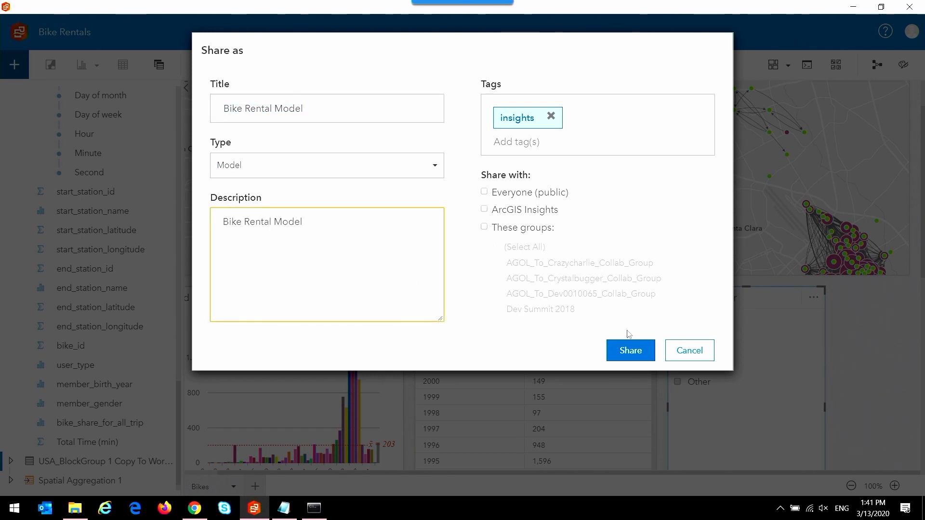
left_click(634, 351)
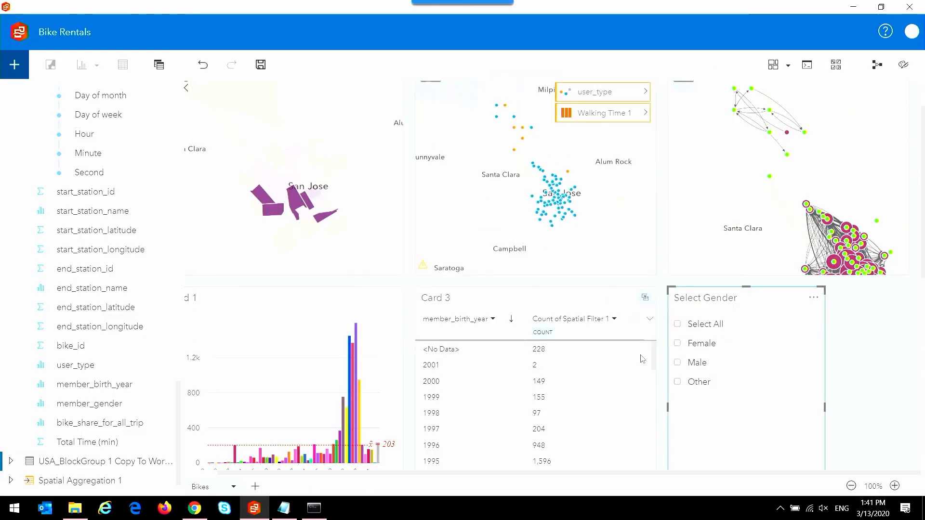
- Create a new page and select Bike Rental Model from the re-sorted AGO models for adding to it
left_click(255, 486)
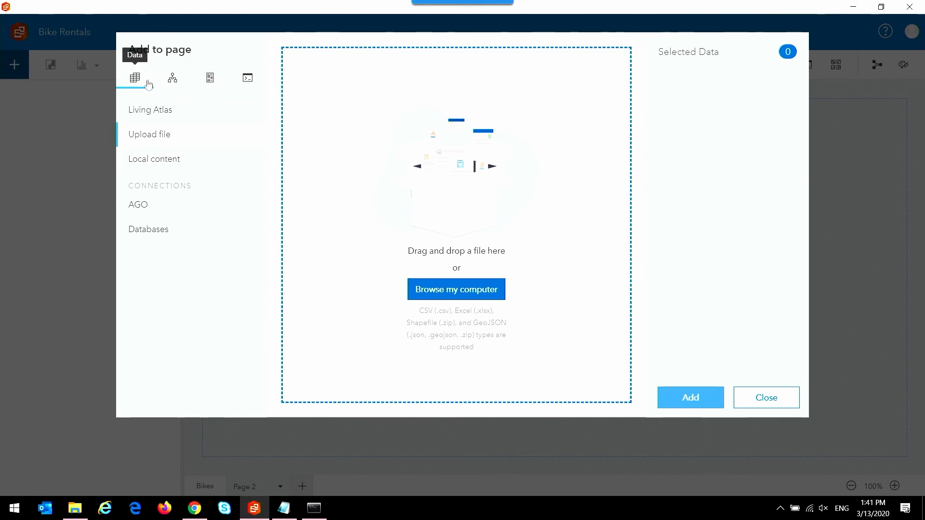
left_click(177, 88)
left_click(164, 152)
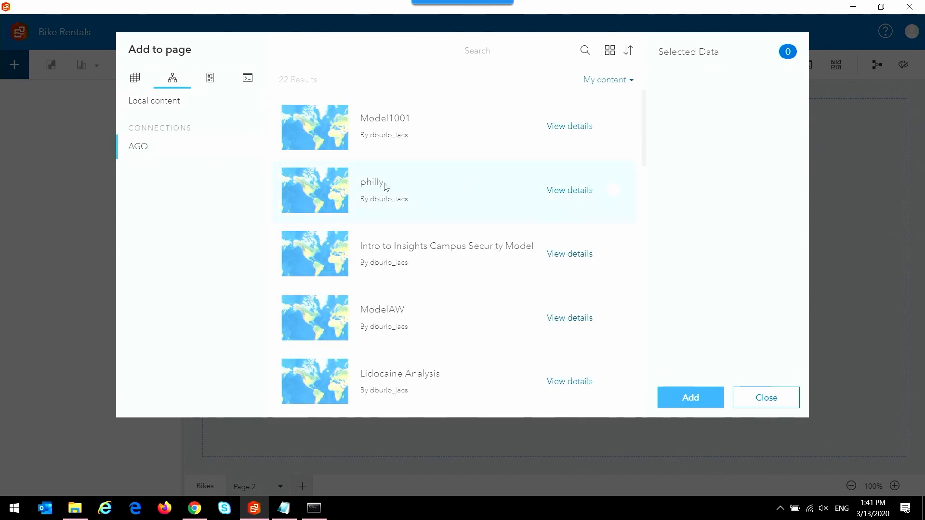
left_click(628, 51)
left_click(613, 91)
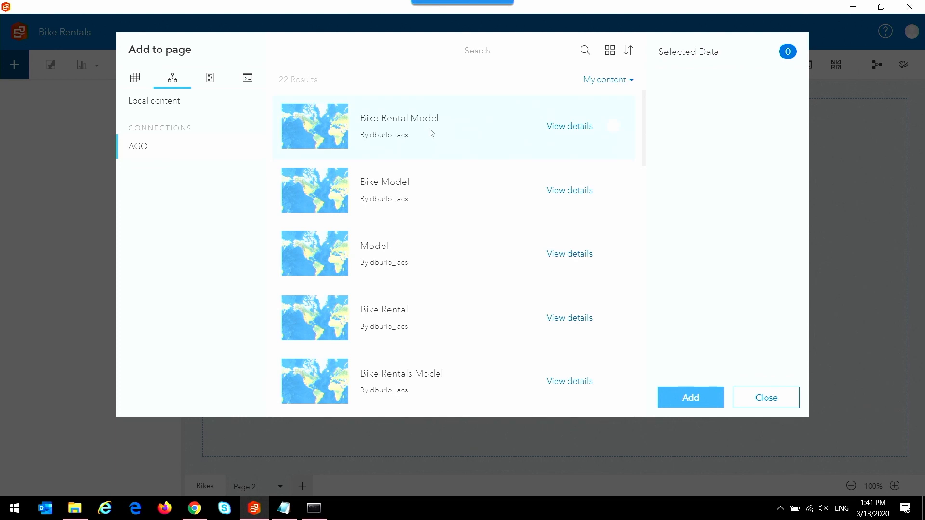
left_click(613, 126)
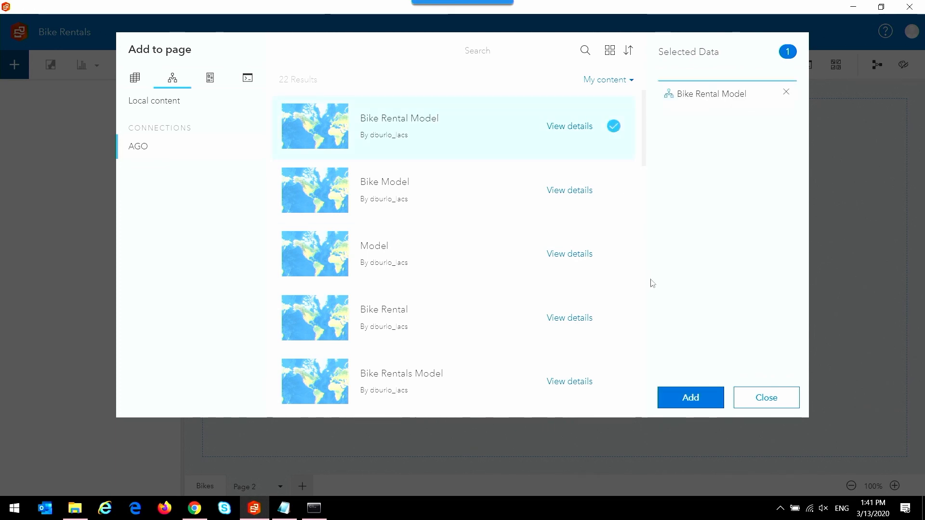
- Select the local datasets USA_BlockGroup and 201905-baywheels-tripdata.Table as well, and add them to the page together with the model
left_click(137, 81)
left_click(150, 159)
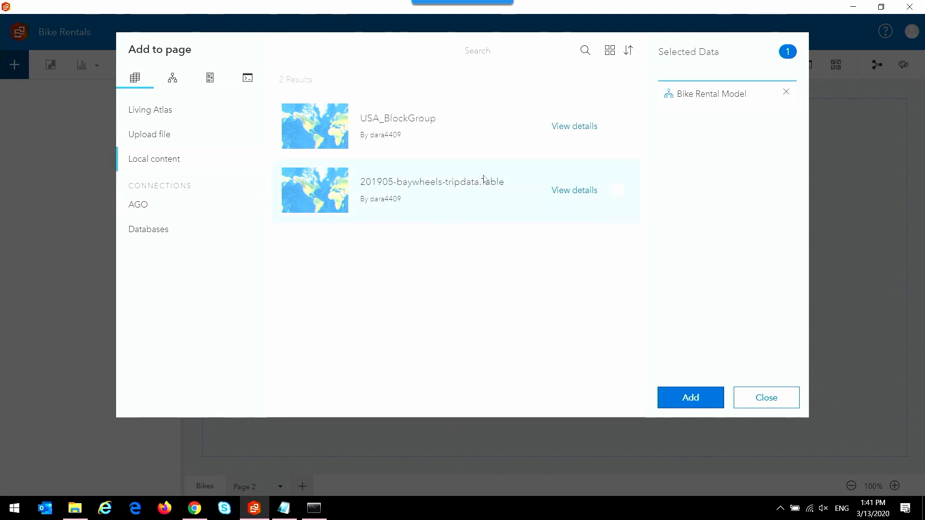
left_click(617, 126)
left_click(617, 195)
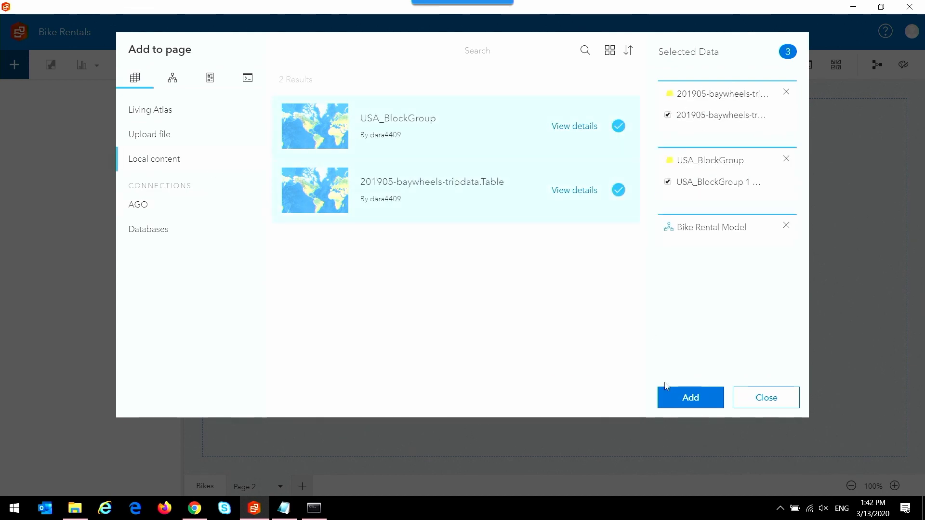
left_click(692, 398)
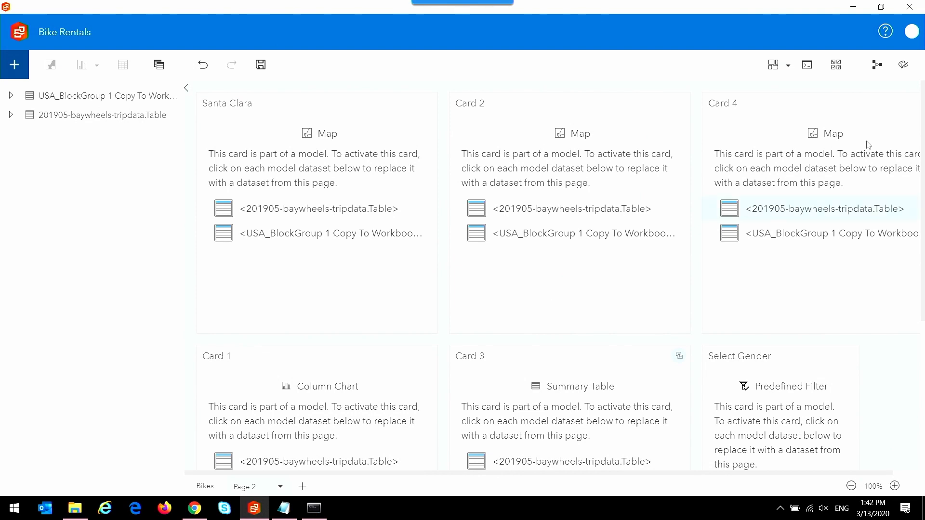
- In Page 2's analysis view, replace the model's block group placeholder with the page's USA_BlockGroup 1 dataset, keeping COUNTY as the replacement field
left_click(875, 68)
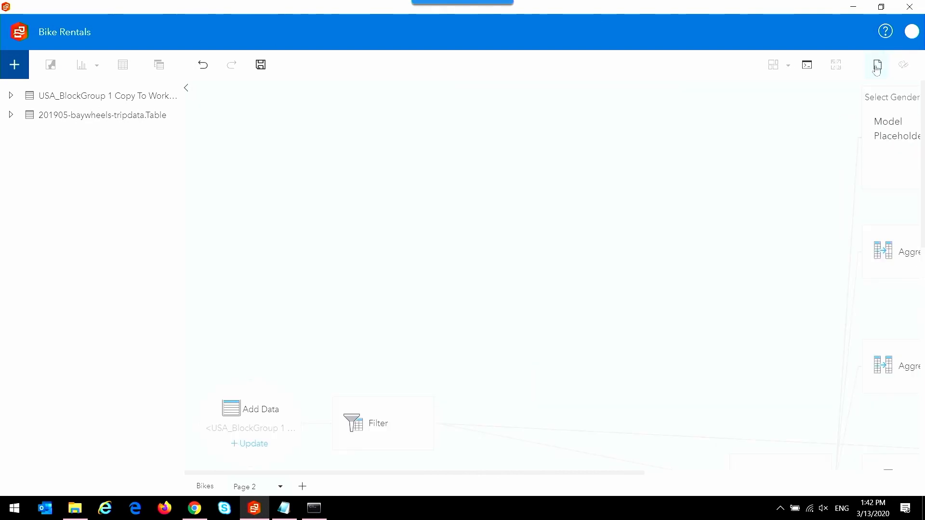
left_click_drag(510, 479, 792, 504)
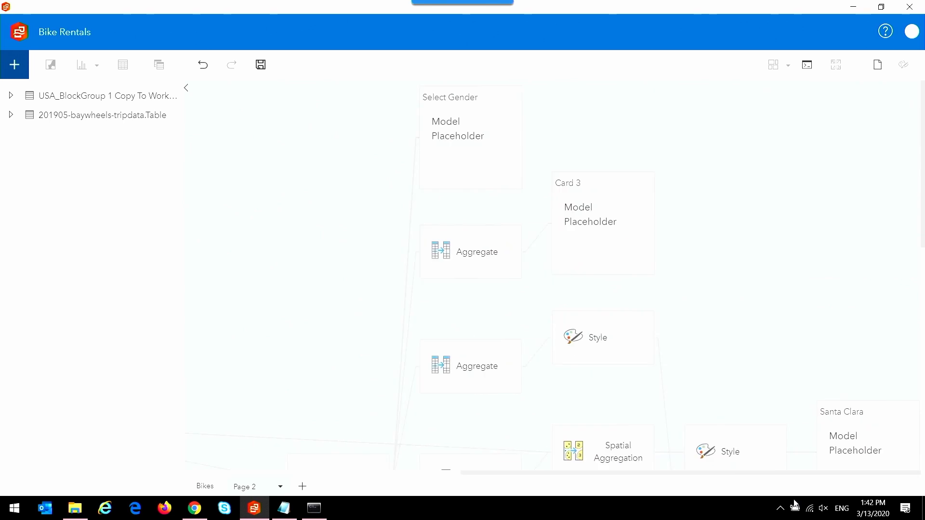
scroll(819, 427, "down", 3)
scroll(862, 370, "down", 3)
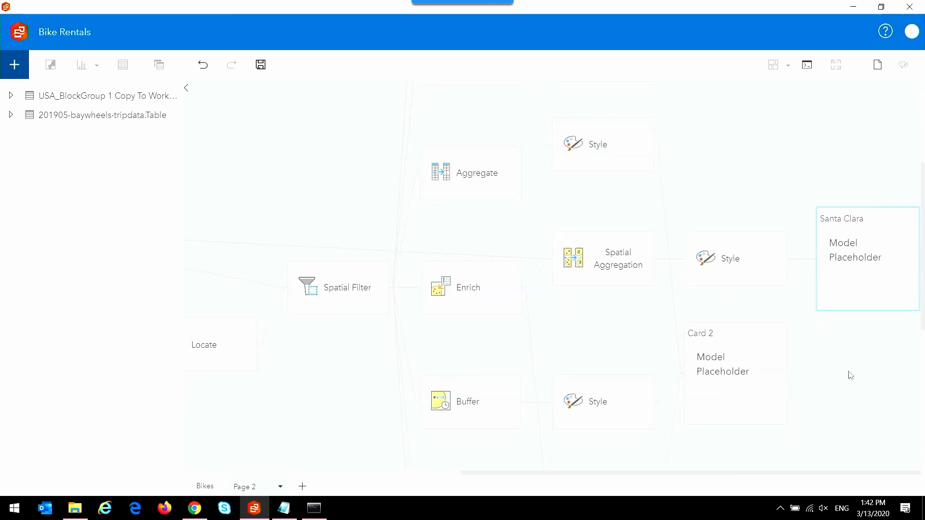
left_click_drag(621, 479, 341, 445)
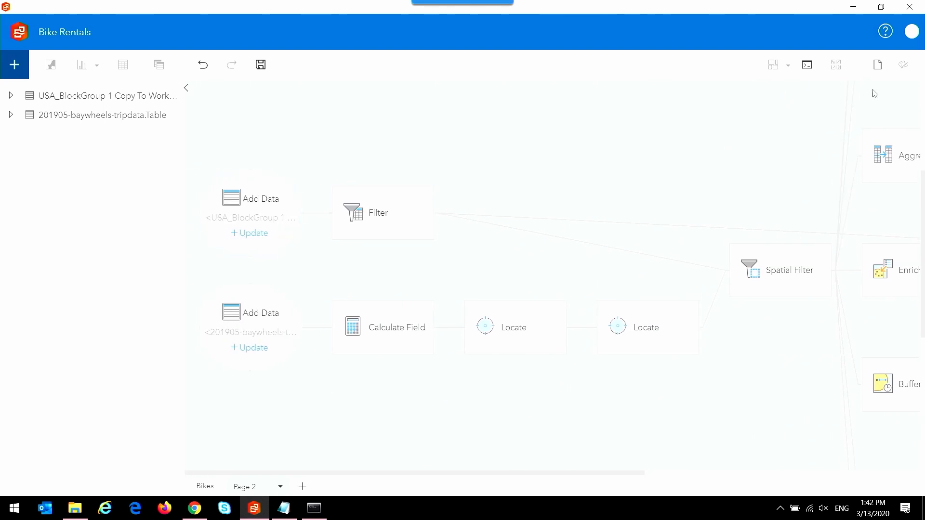
left_click(261, 235)
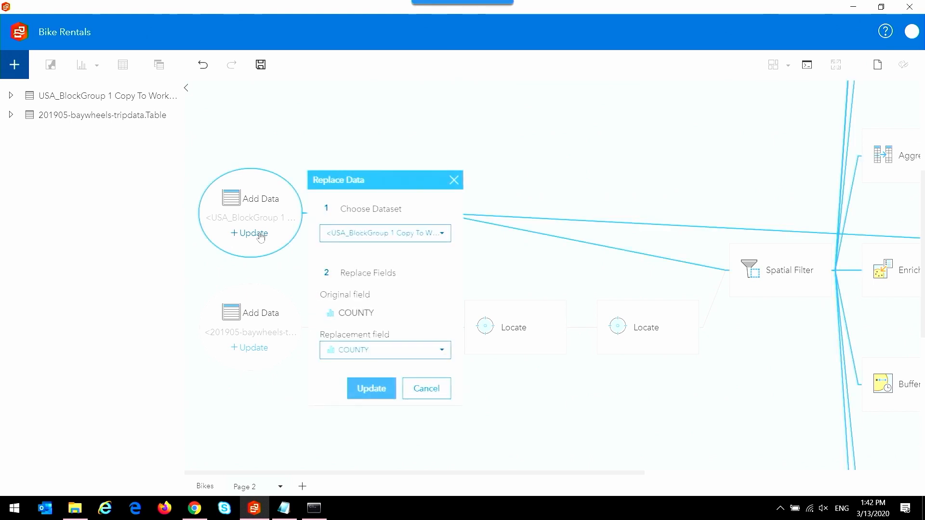
left_click(378, 234)
left_click(379, 250)
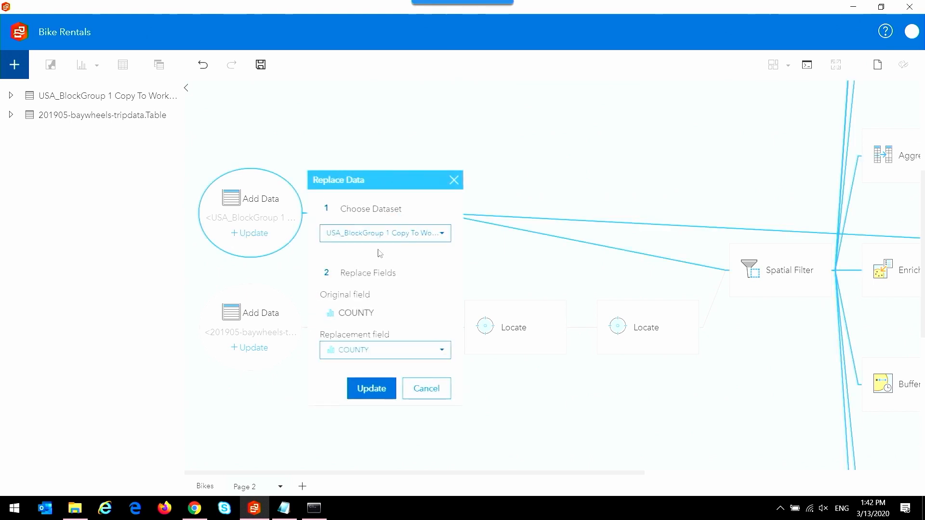
left_click(361, 390)
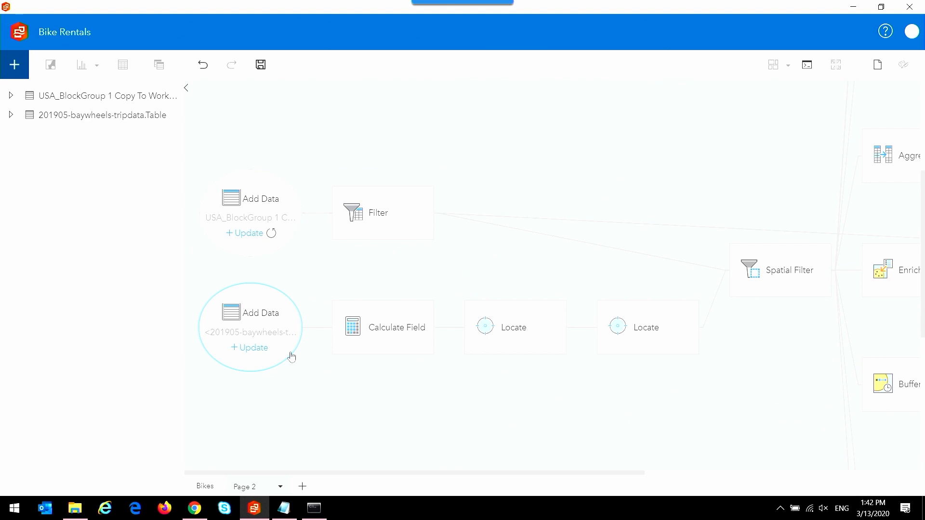
- Replace the model's trip data placeholder with the page's 201905-baywheels-tripdata.Table dataset
left_click(251, 347)
left_click(365, 245)
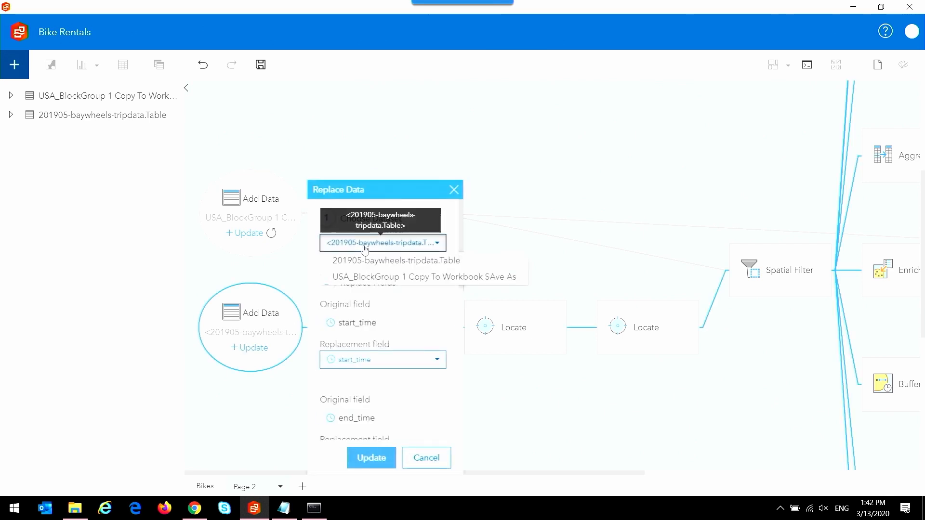
left_click(363, 260)
left_click(366, 457)
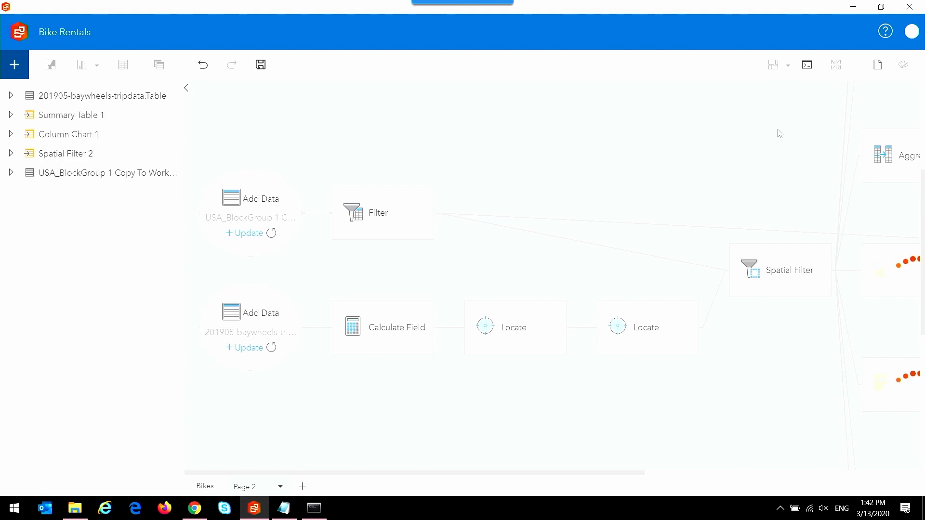
- Review the cards generated by the model in Page 2's page view, and go back to the Bikes page
left_click(876, 65)
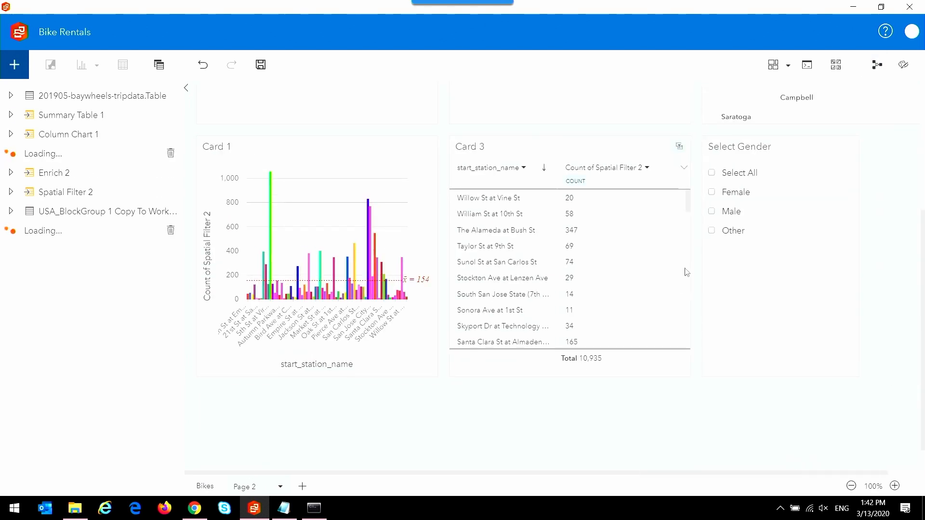
scroll(686, 272, "up", 5)
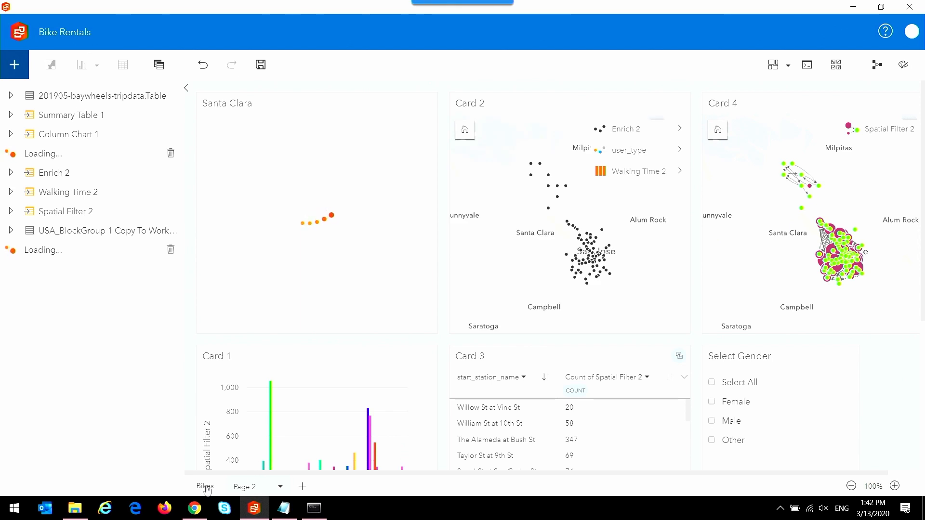
left_click(206, 487)
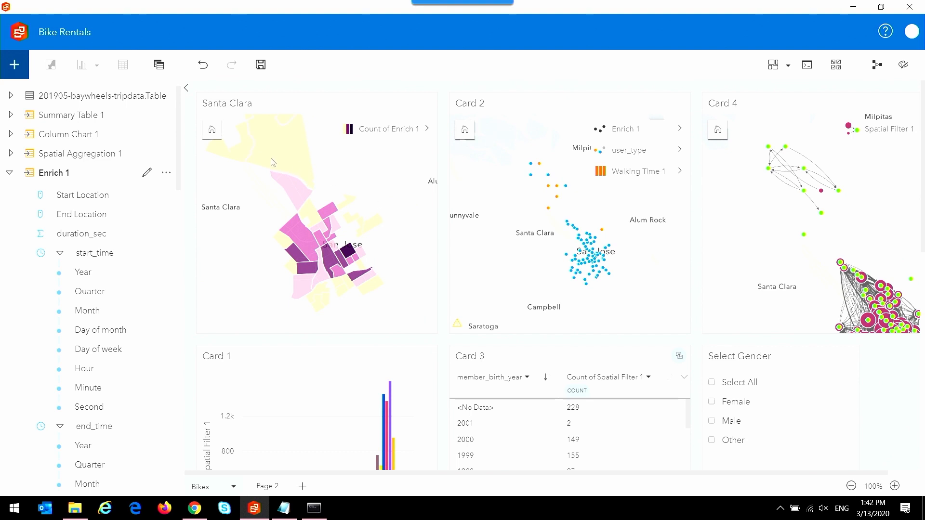
- Add the local Bike Rental Theme to the Bikes page and look over the restyled cards
left_click(15, 68)
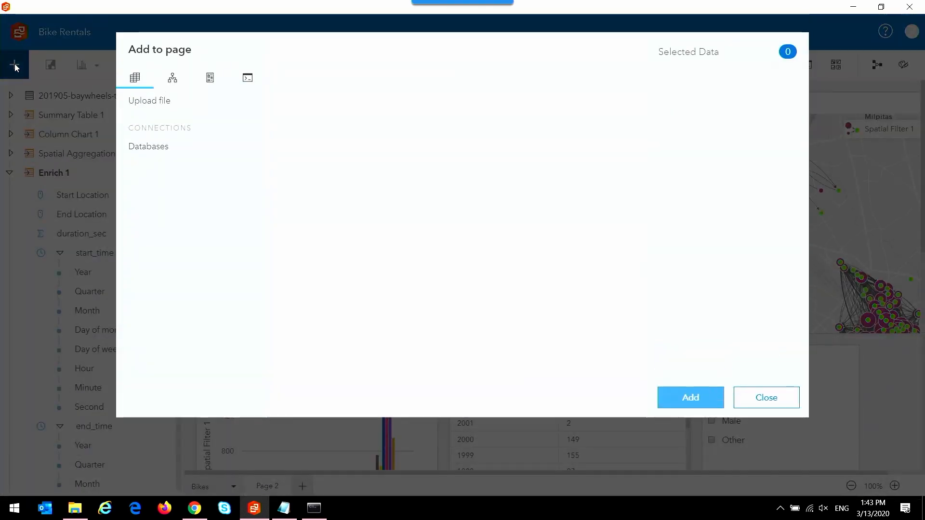
left_click(209, 86)
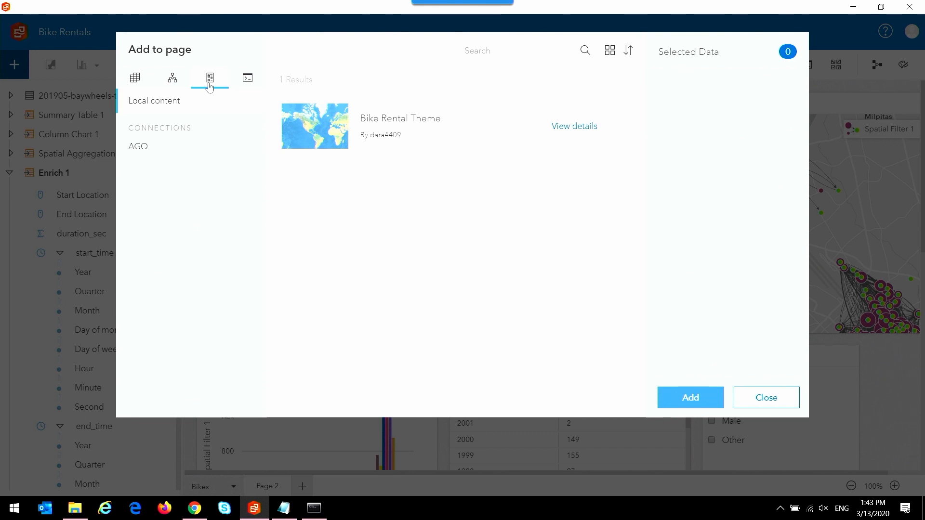
left_click(624, 133)
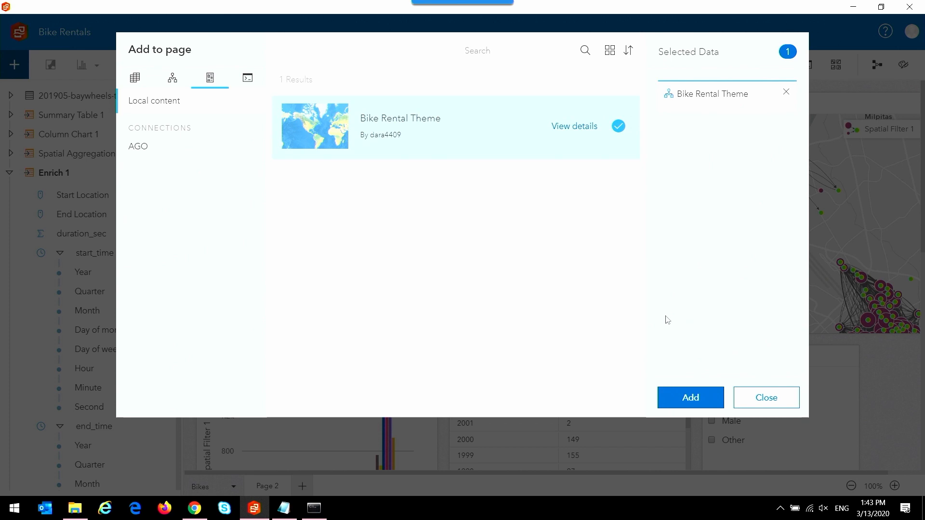
left_click(685, 400)
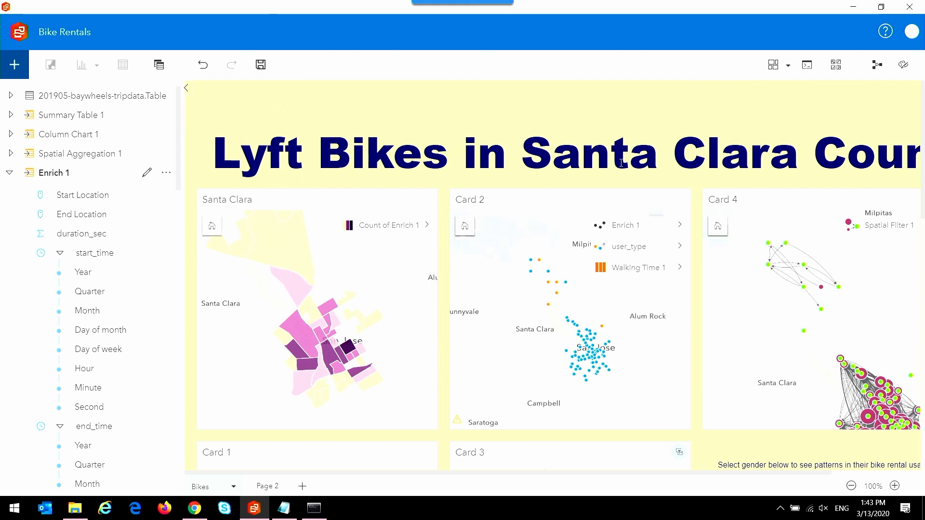
scroll(621, 163, "down", 6)
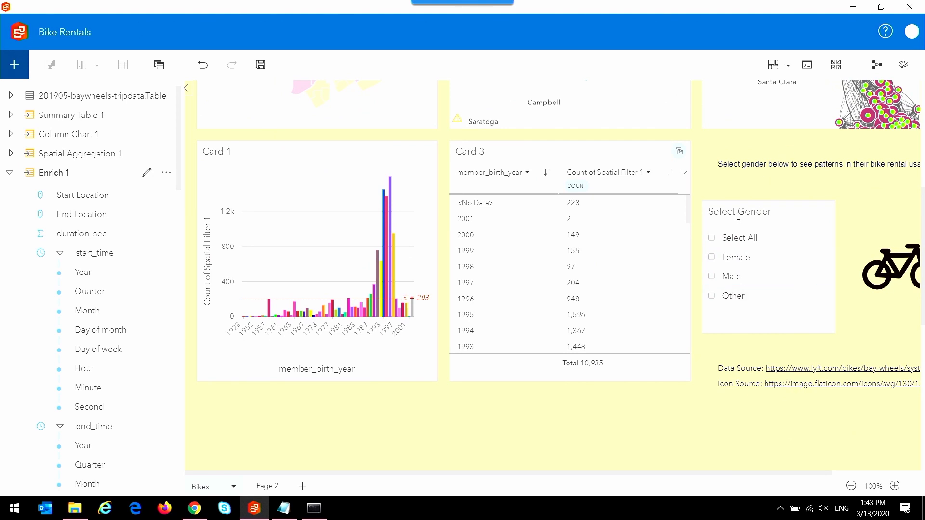
scroll(739, 217, "up", 2)
scroll(739, 219, "up", 1)
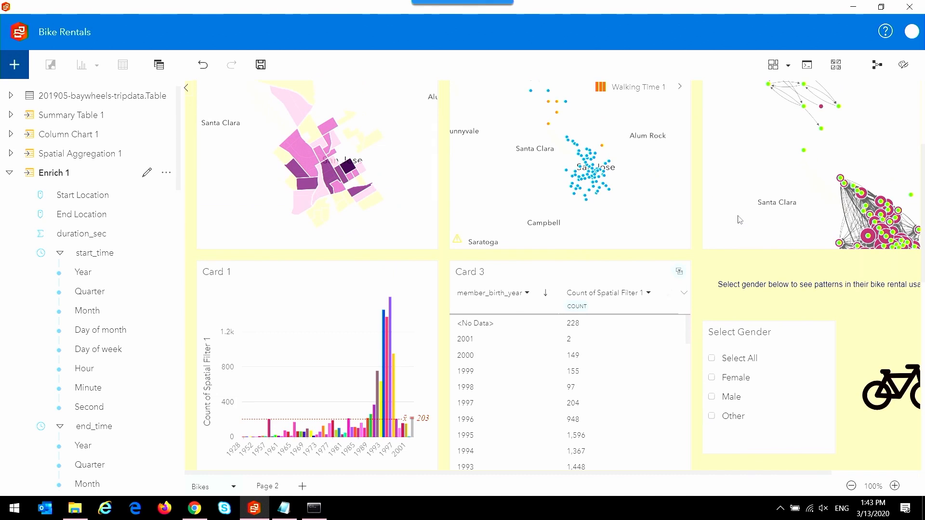
scroll(758, 188, "up", 4)
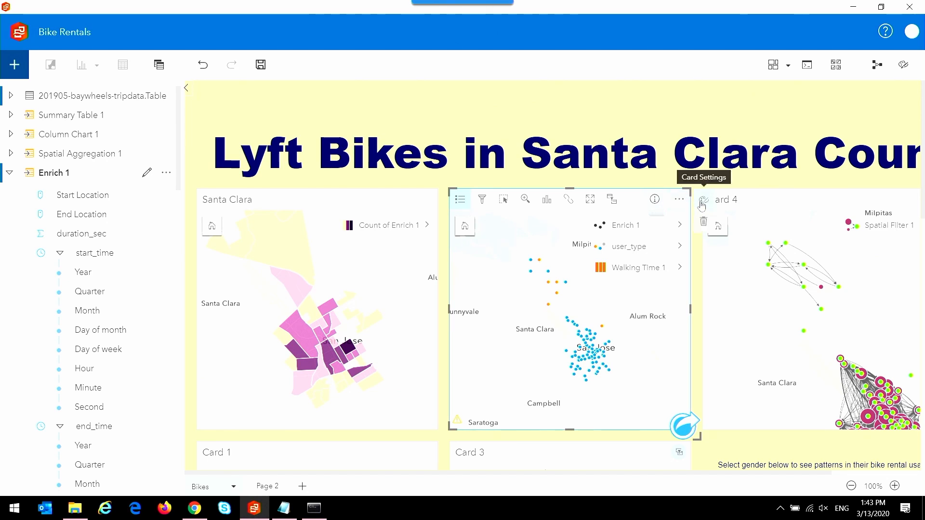
- Look at Card 2's color and border style options and the page's background and foreground color options
left_click(701, 205)
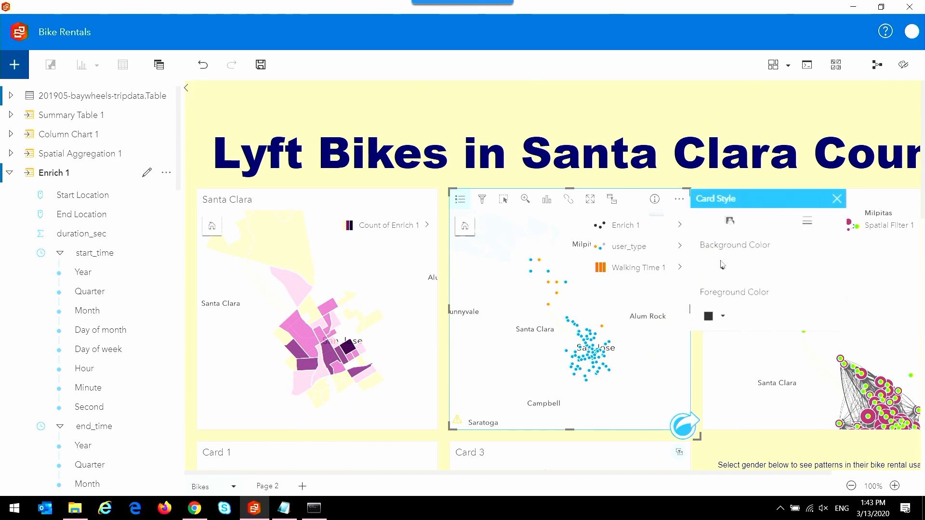
left_click(805, 230)
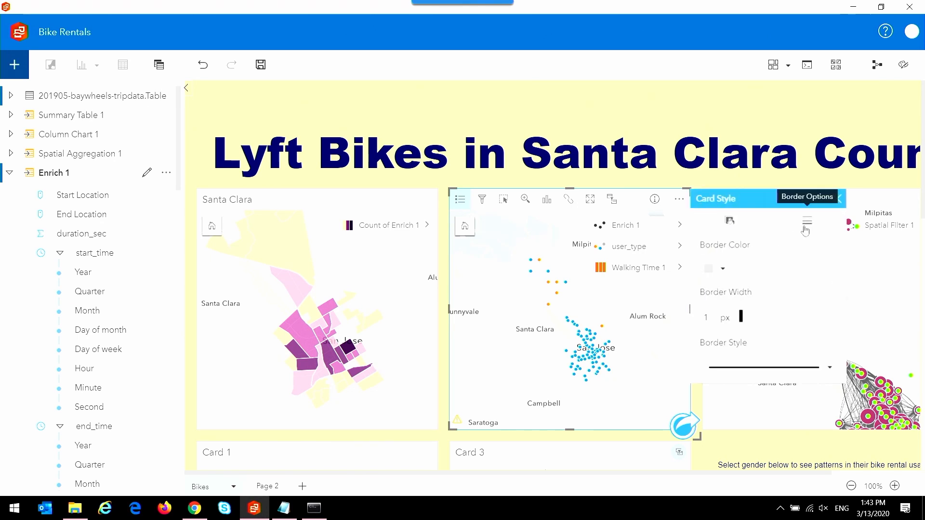
left_click(836, 200)
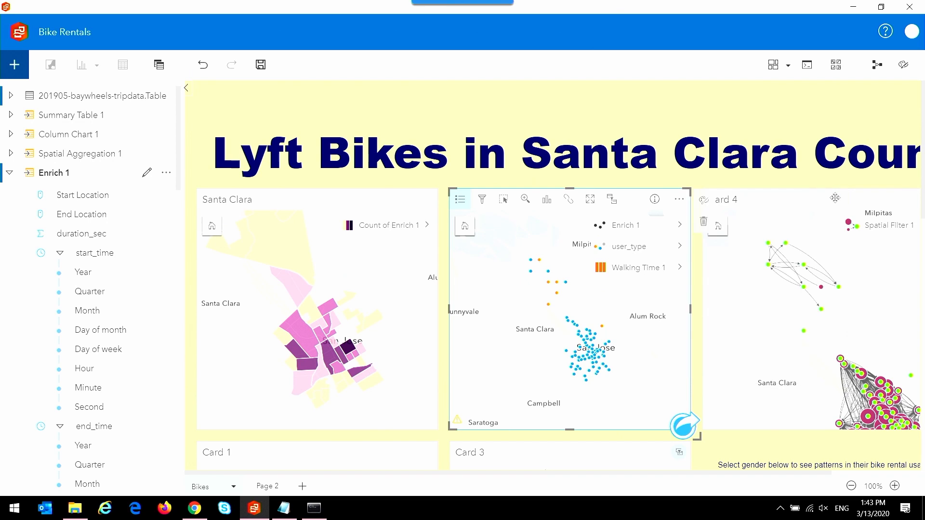
left_click(904, 69)
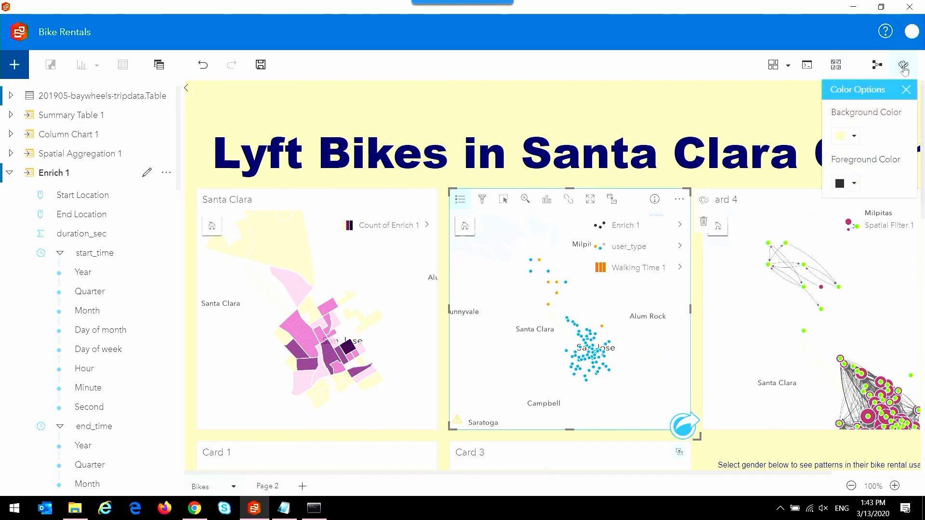
left_click(750, 104)
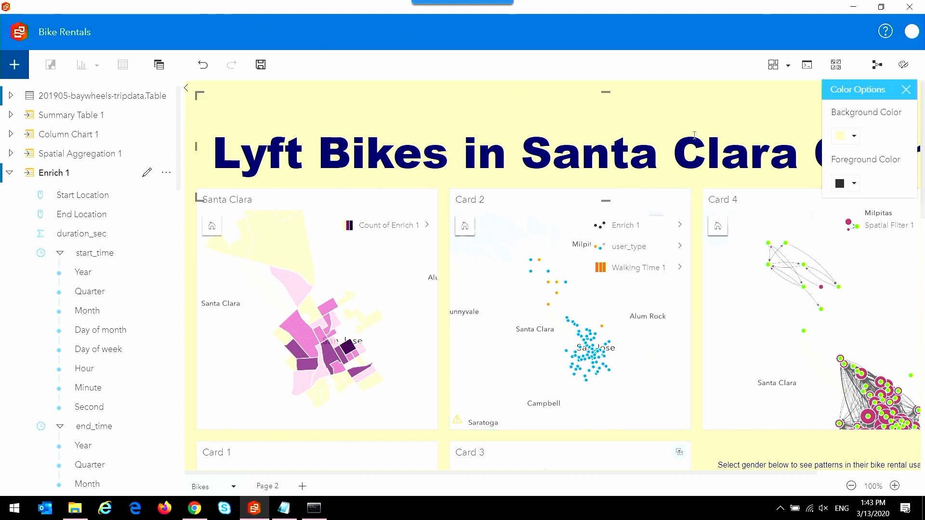
- Try to share the Bikes page under the title Bike Rentals Bikes, updating the existing shared page of that name
left_click(233, 487)
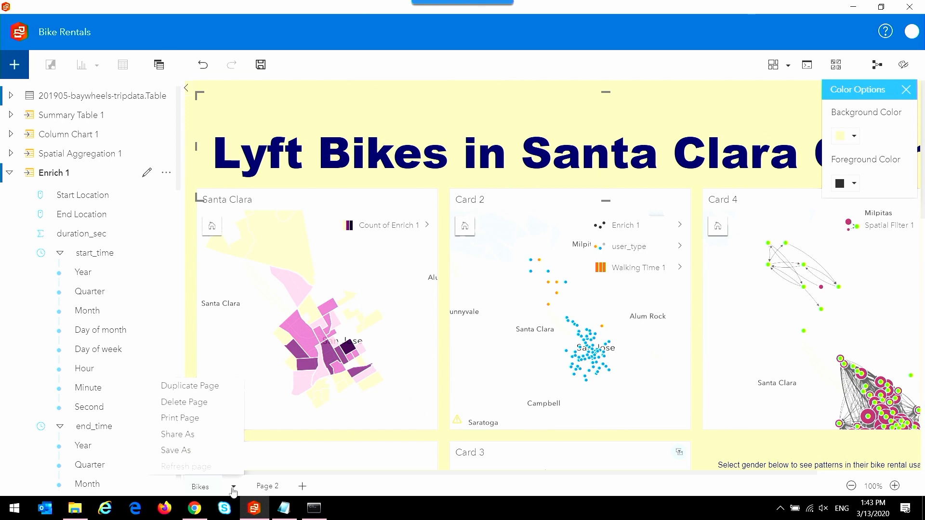
left_click(202, 437)
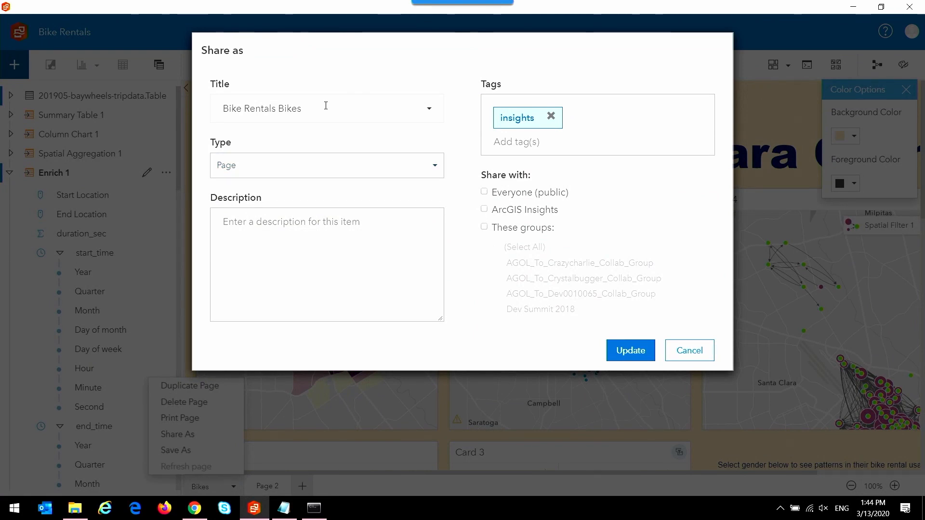
left_click(626, 354)
left_click(294, 103)
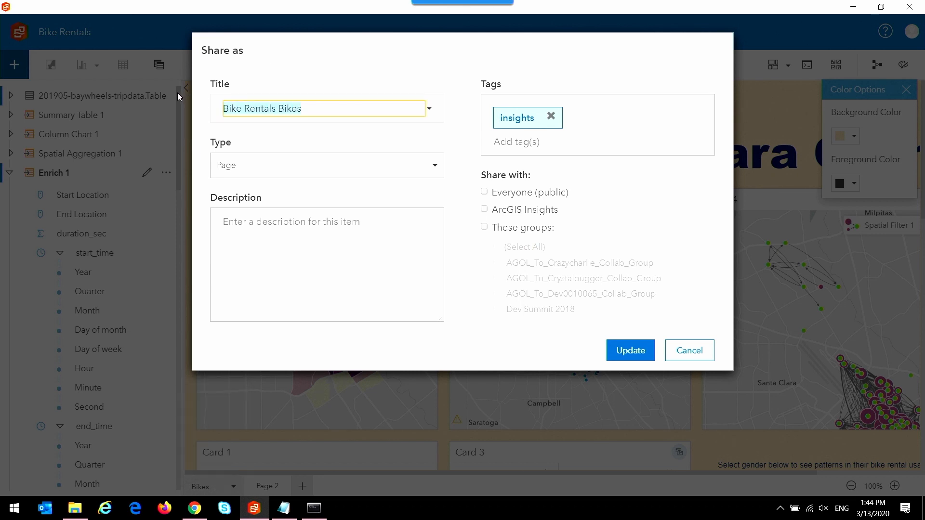
left_click(236, 228)
key("ctrl+v")
left_click(632, 354)
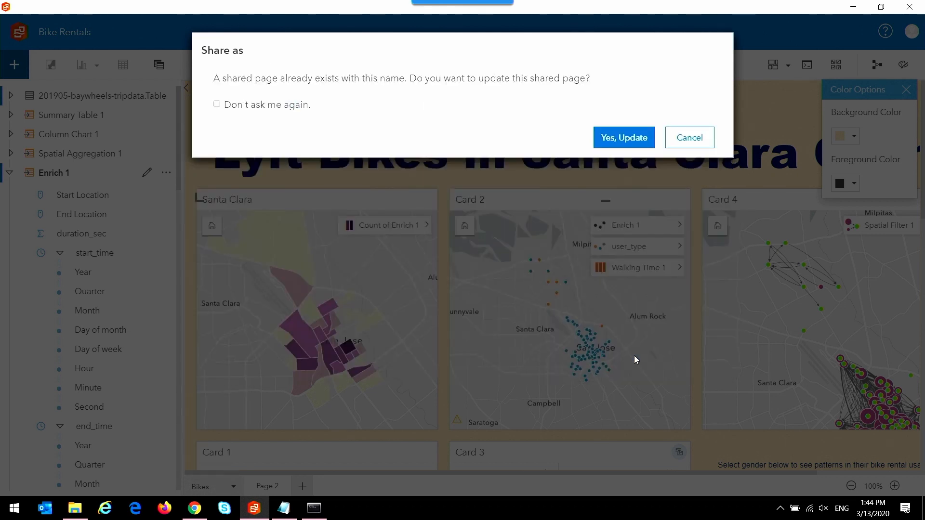
left_click(624, 138)
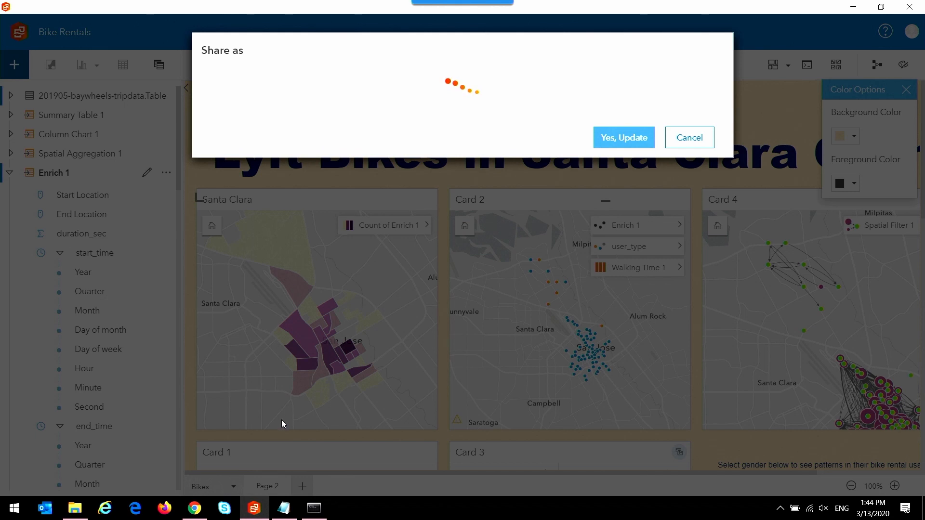
- Switch to the shared Bike Rentals Bikes page in Chrome and select a bike station in San Jose on the Lyft Bikes map
mouse_move(194, 508)
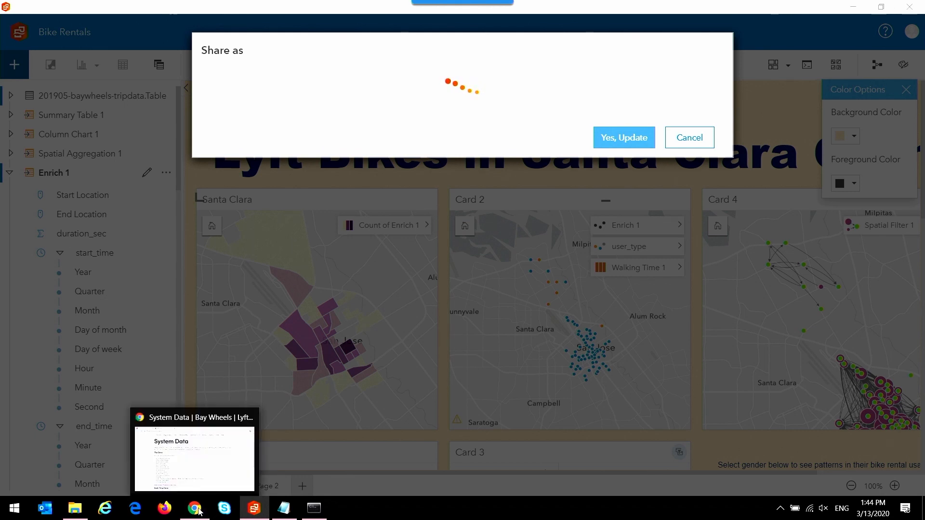
left_click(210, 407)
left_click(211, 10)
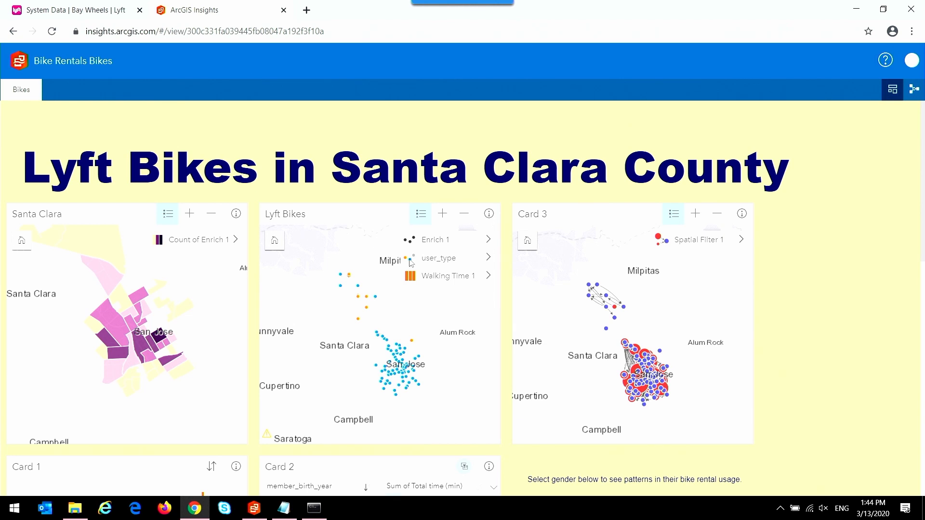
scroll(843, 291, "down", 2)
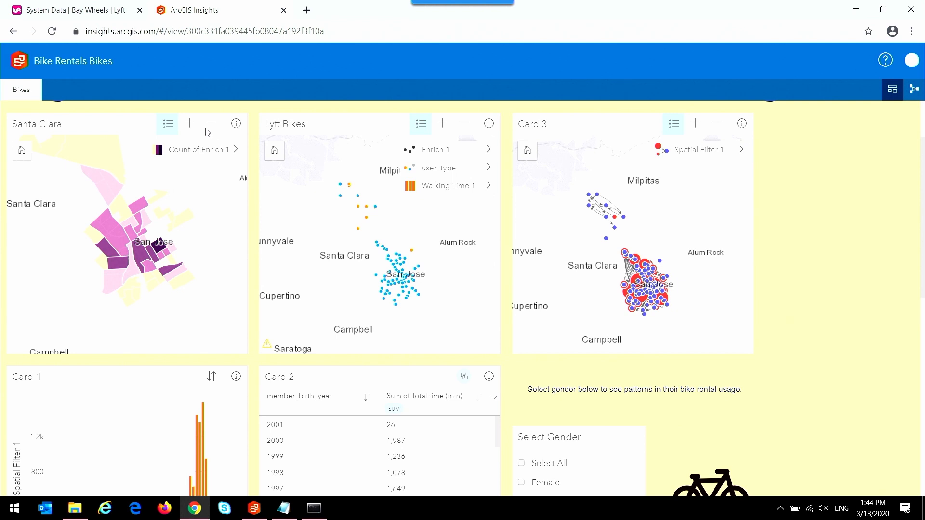
left_click(388, 281)
scroll(735, 363, "down", 2)
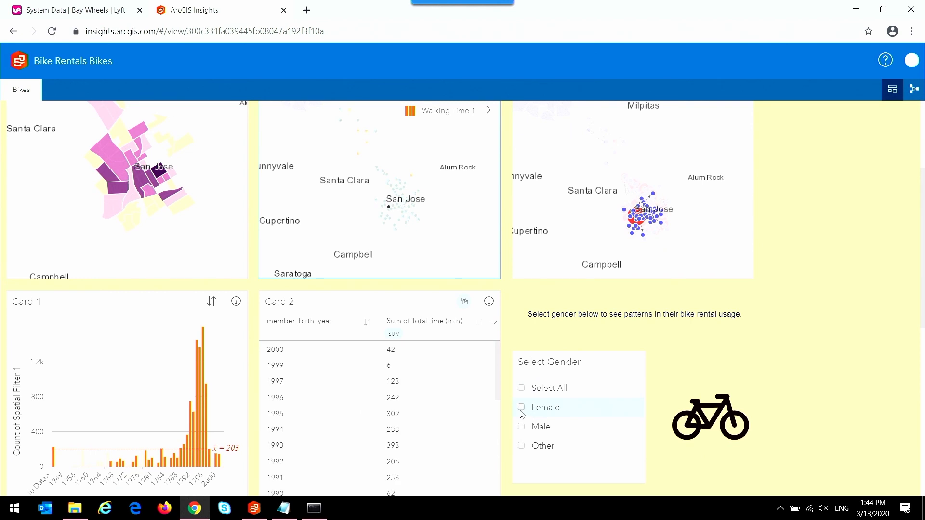
- Filter the shared page to Female riders, clear the station selection, and select the 1998 birth year in Card 2
left_click(521, 408)
scroll(770, 372, "up", 1)
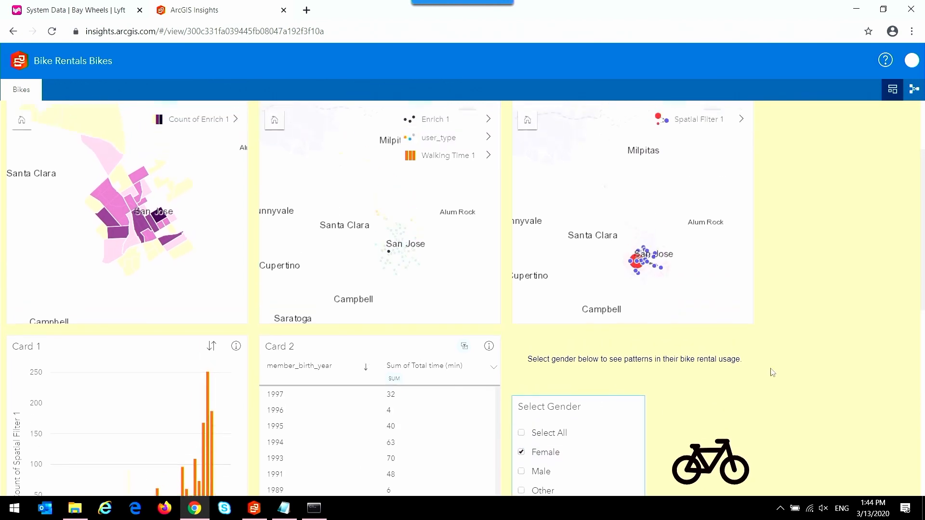
left_click(716, 244)
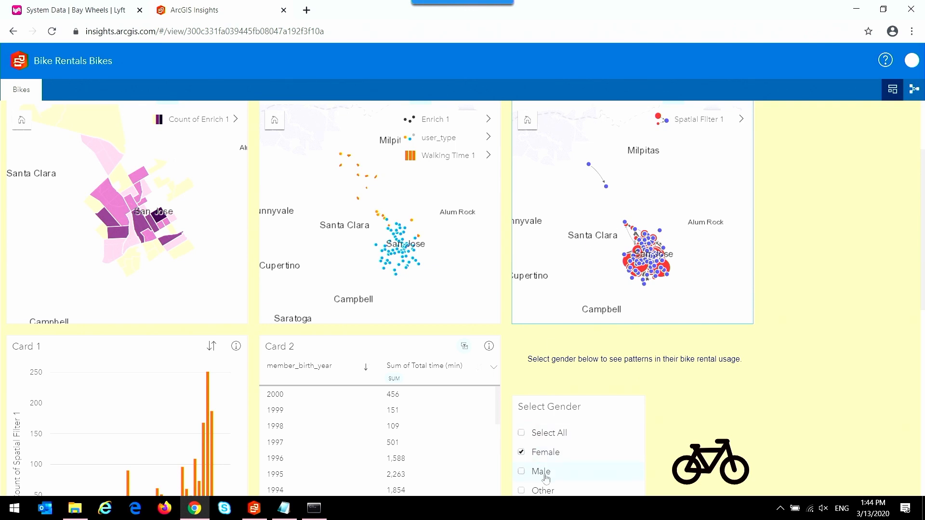
left_click(320, 427)
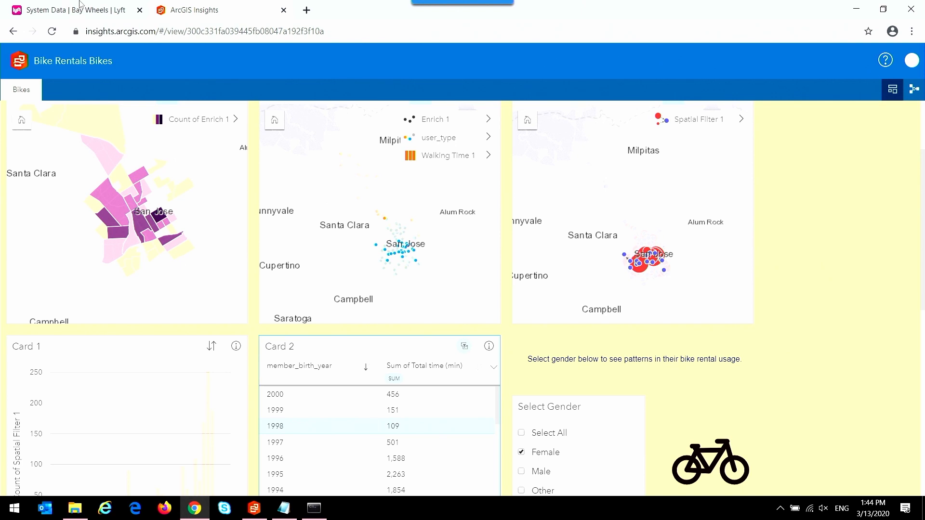
- Switch back to the Insights desktop app and cancel sharing the Bikes page
mouse_move(257, 511)
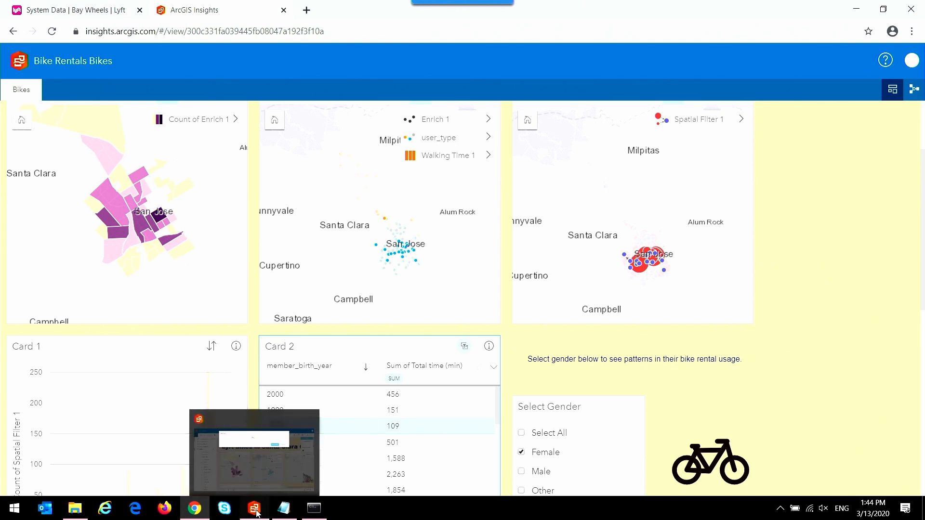
left_click(256, 509)
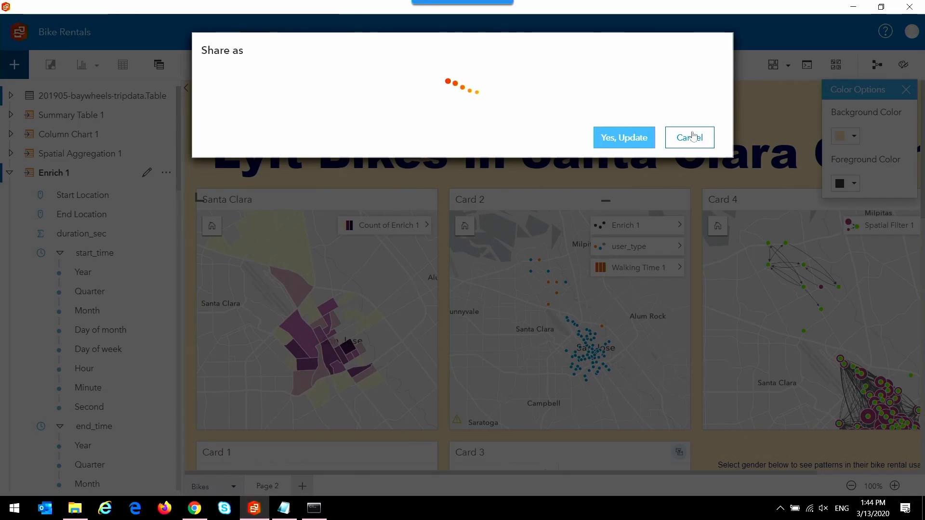
left_click(689, 350)
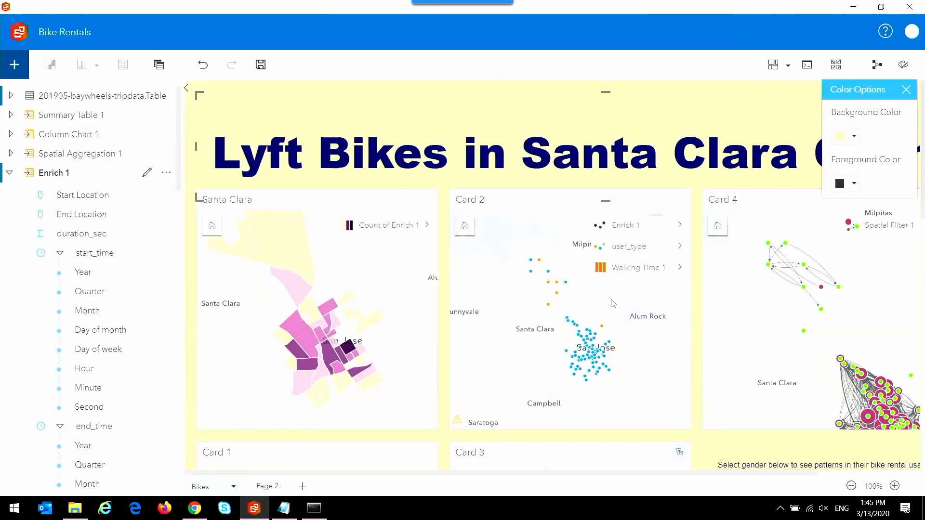
- Leave the workbook for the Workbooks list and export the first Bike Rentals workbook dated March 13, 2020
left_click(21, 35)
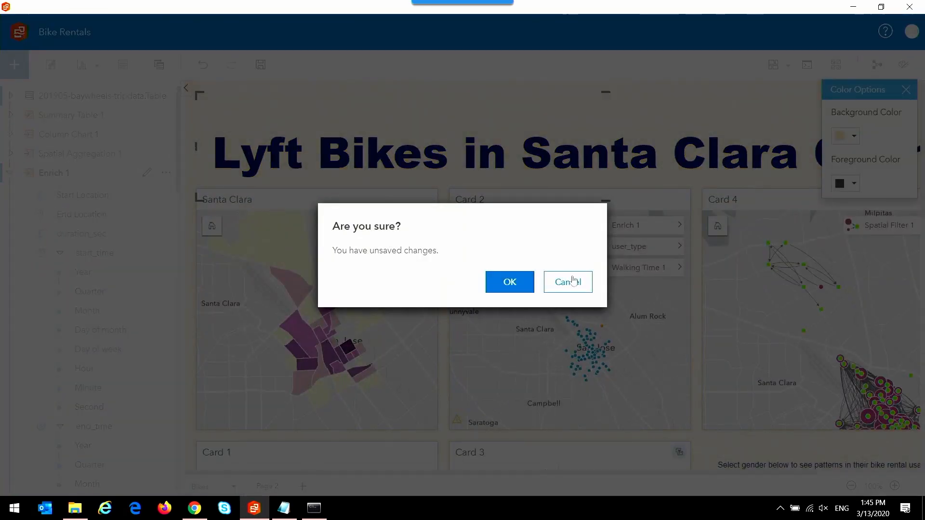
left_click(580, 281)
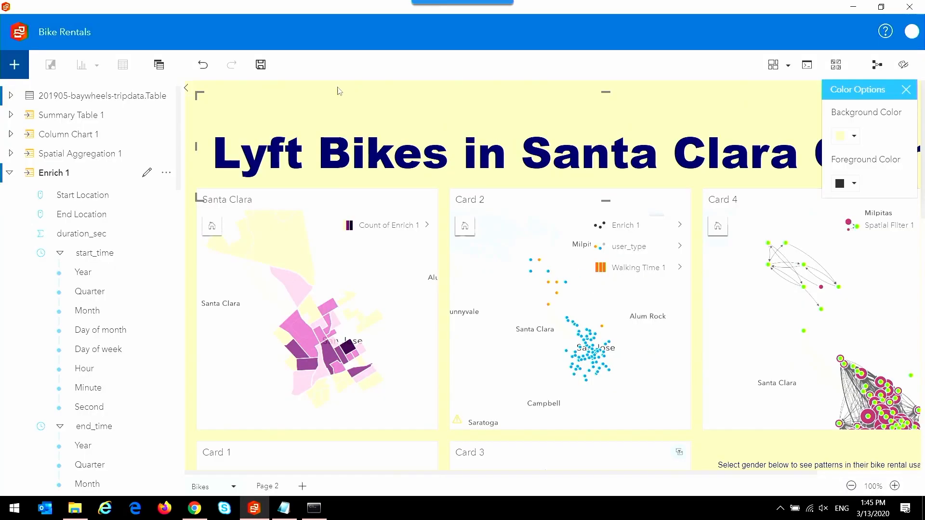
left_click(20, 34)
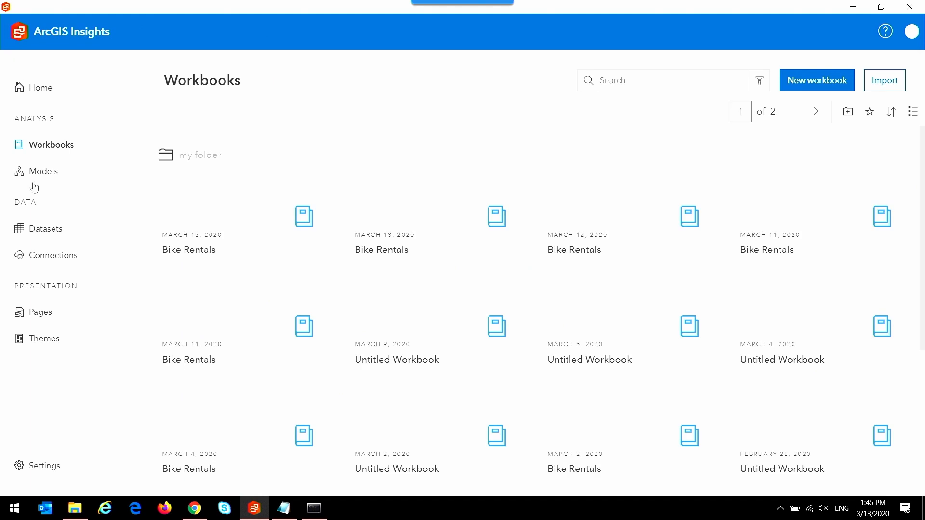
mouse_move(201, 262)
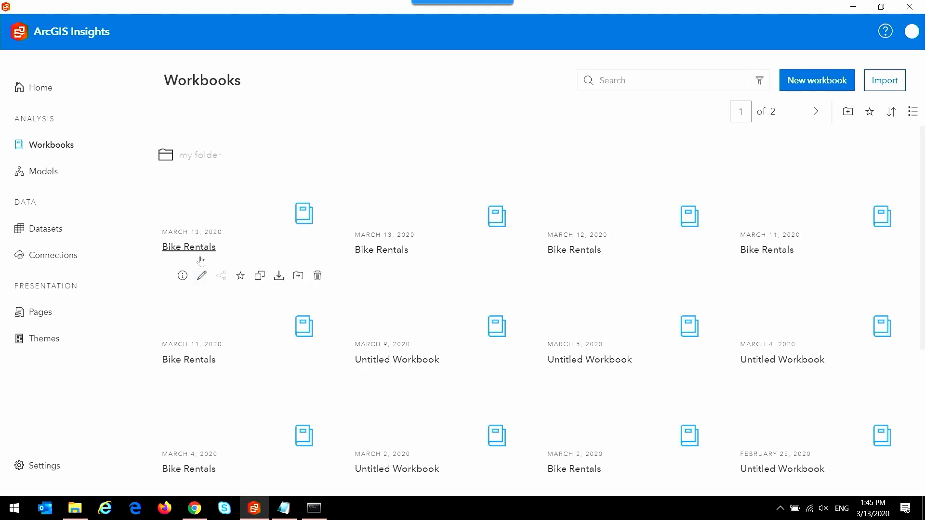
left_click(280, 277)
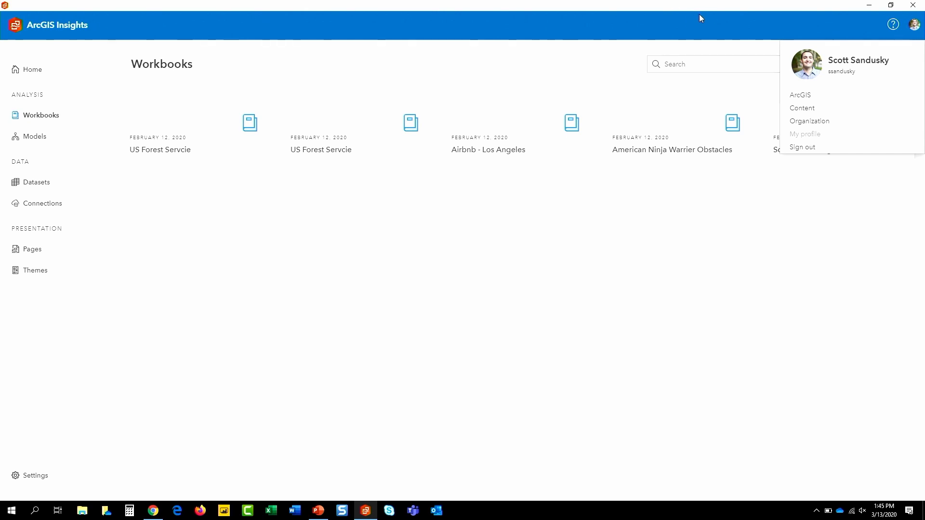
- Dismiss the account menu and import the workbook package Bike Rentals.zip from the SHARED WORKBOOK PACKAGE folder
left_click(632, 274)
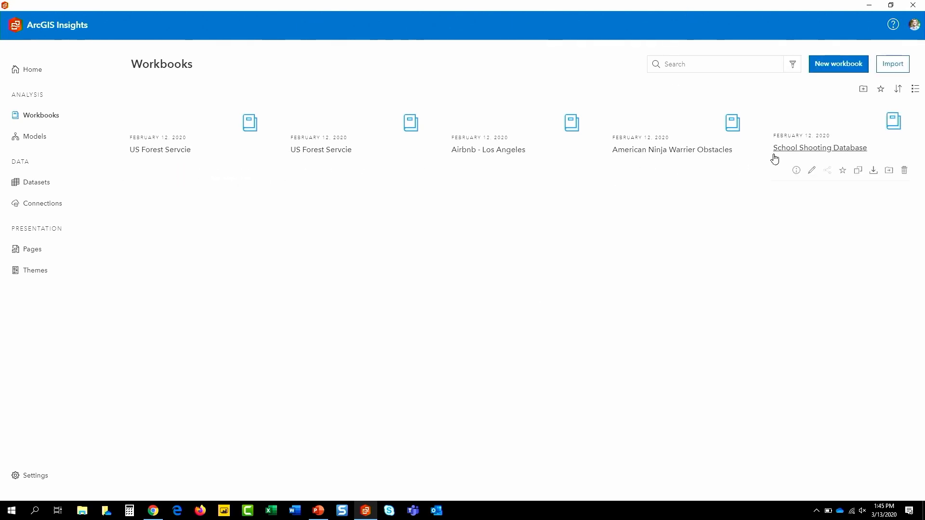
left_click(898, 68)
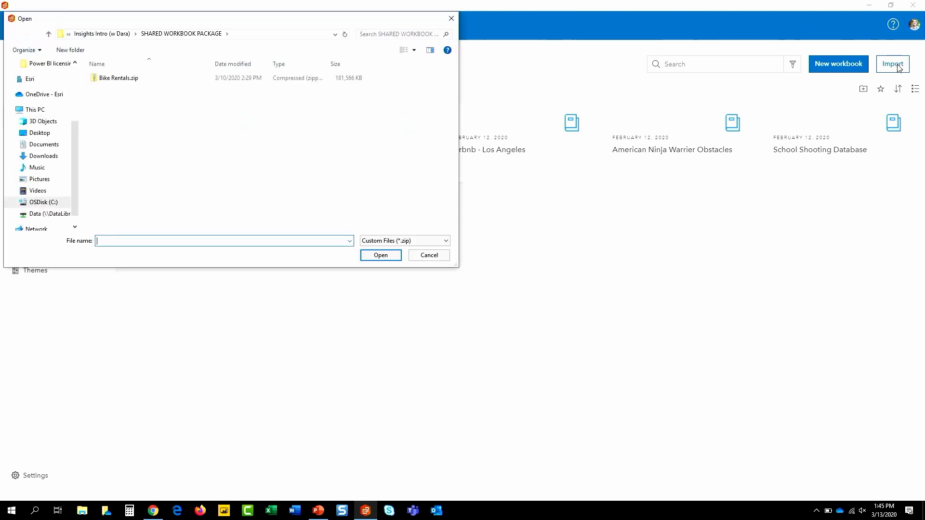
left_click(129, 80)
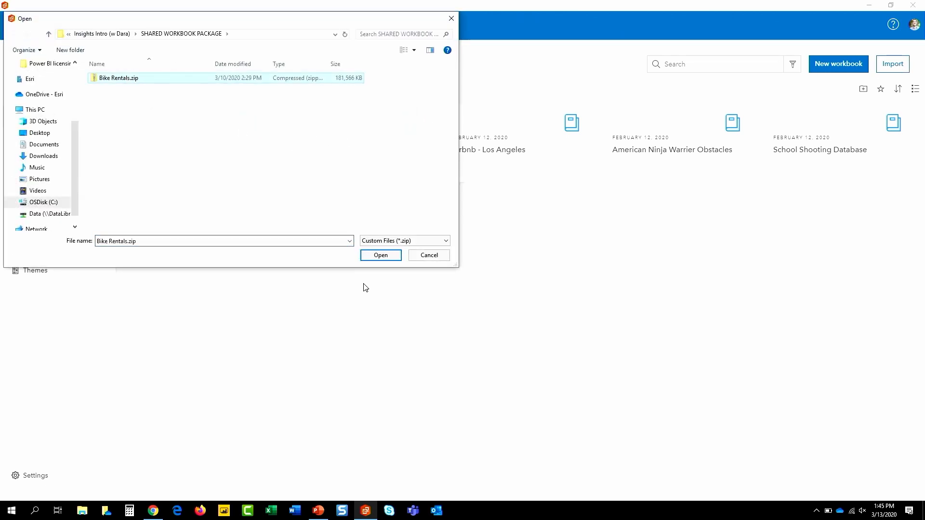
left_click(375, 259)
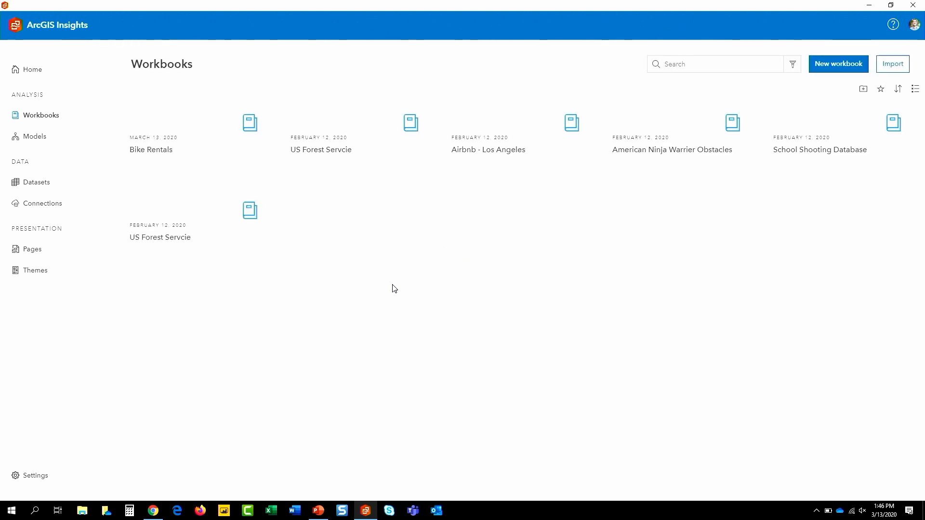
- Open the imported Bike Rentals workbook and review its page from the title down to the violin plot
mouse_move(141, 149)
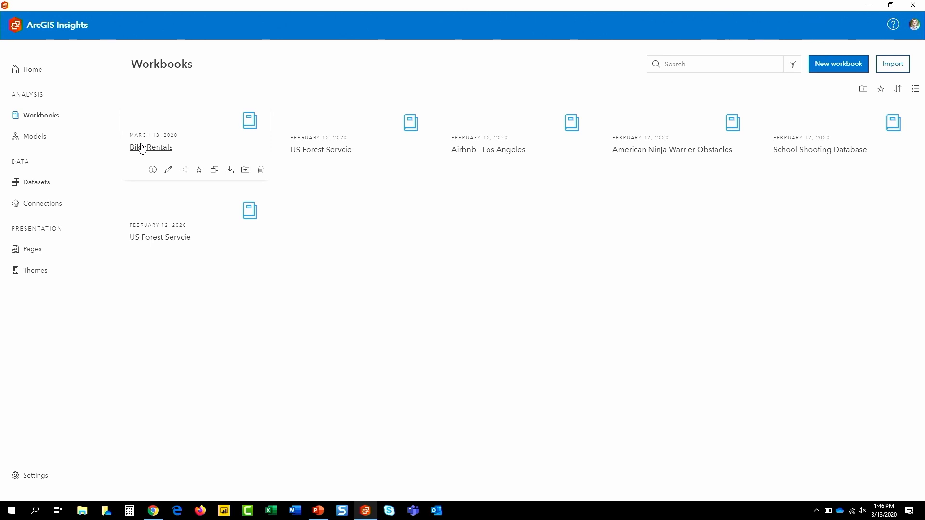
left_click(142, 147)
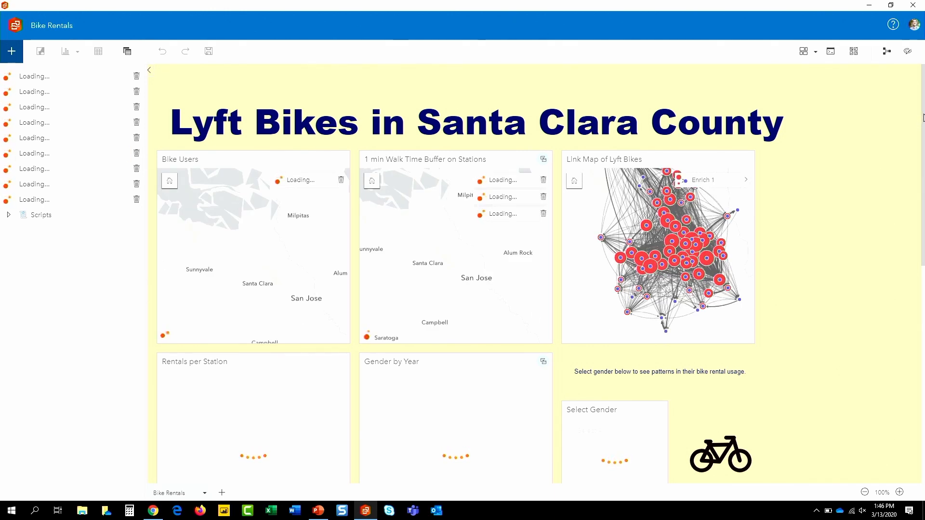
scroll(914, 168, "down", 2)
scroll(914, 168, "down", 5)
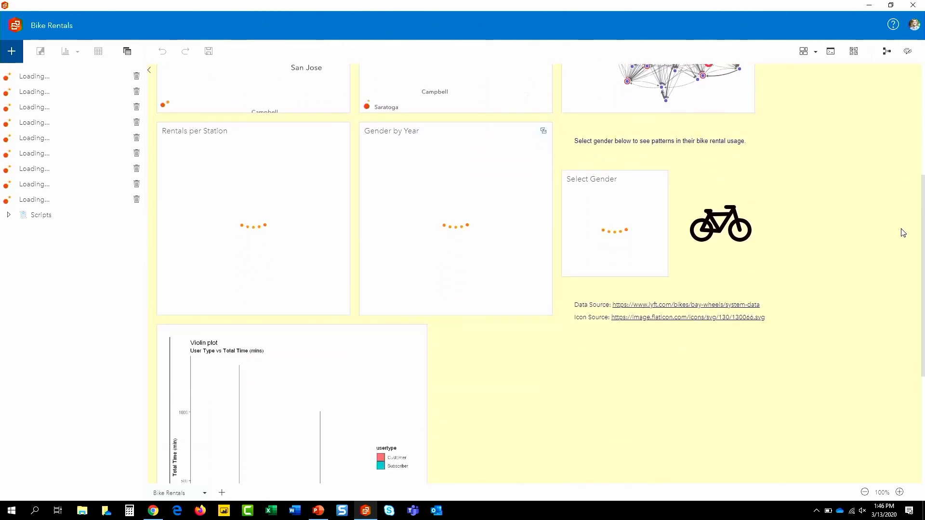
scroll(894, 296, "down", 1)
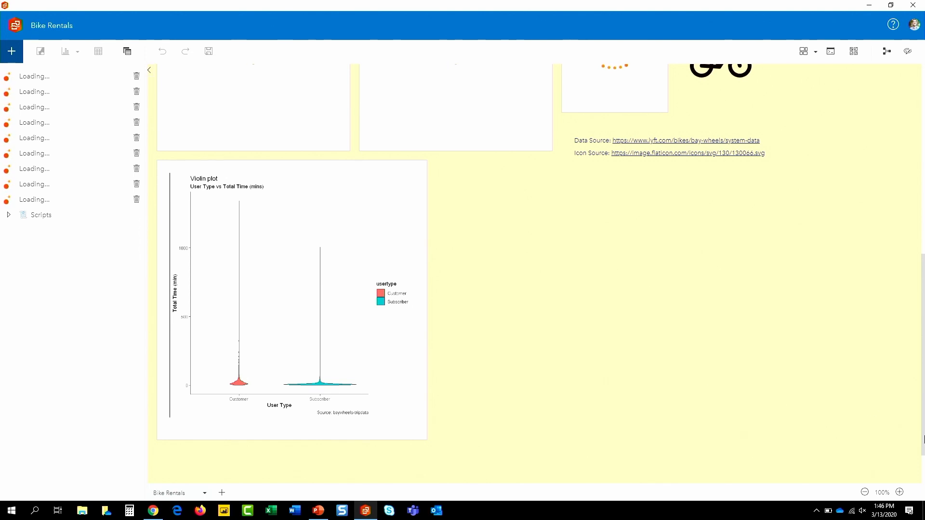
left_click_drag(923, 453, 923, 263)
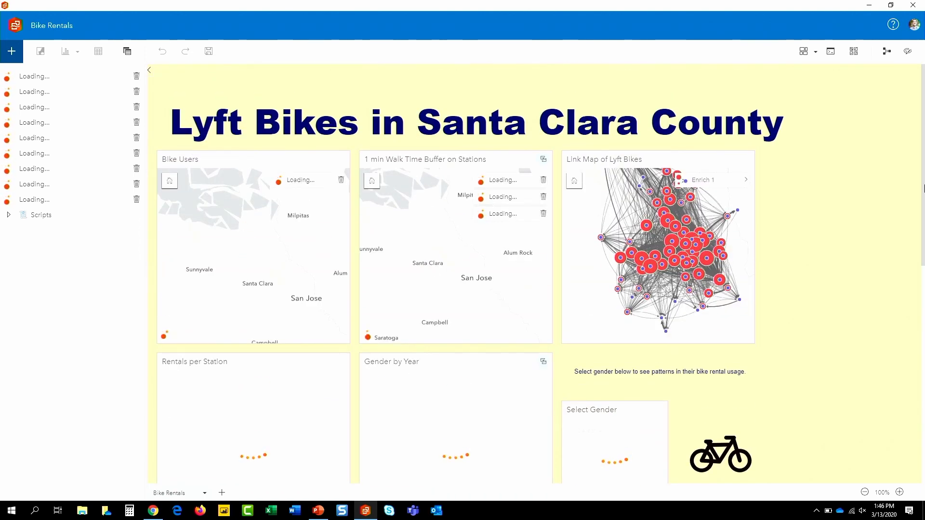
- Examine the imported workbook's analysis model across its full extent, and return to the page view
left_click(886, 52)
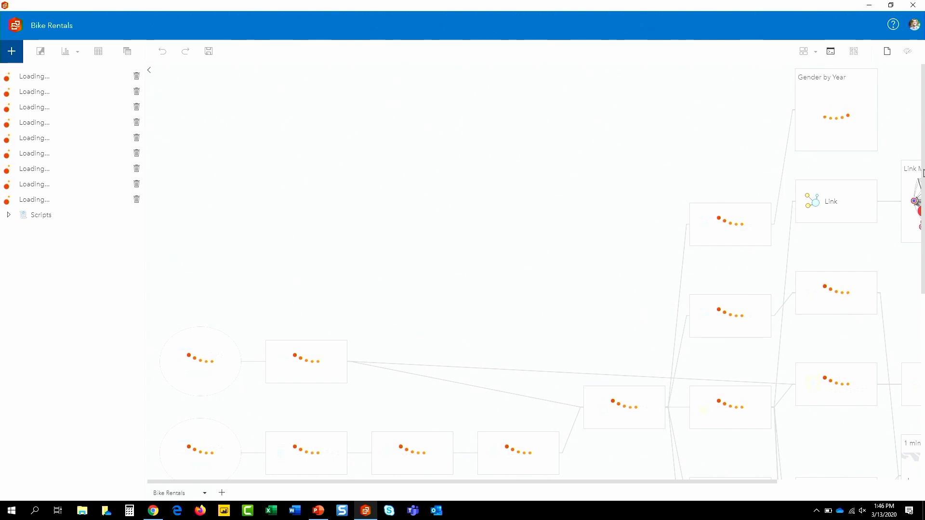
scroll(626, 471, "down", 3)
scroll(626, 471, "down", 5)
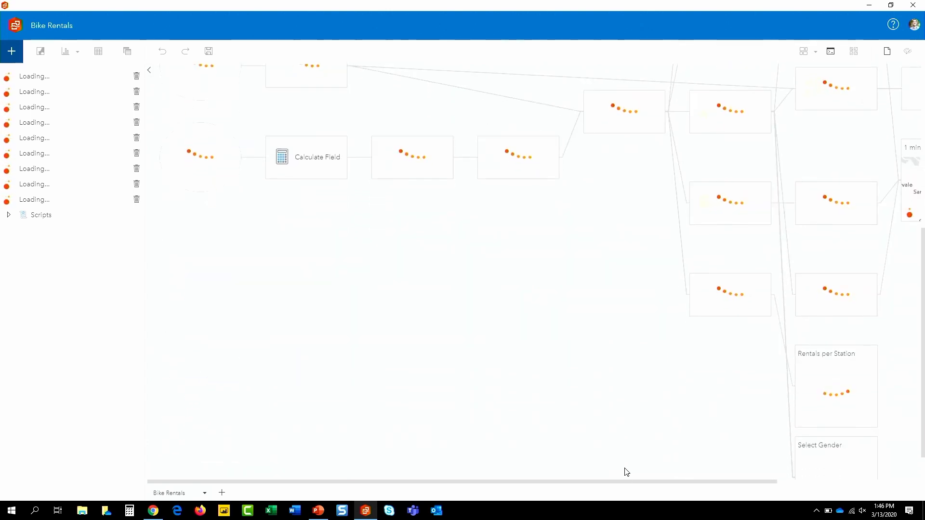
left_click_drag(629, 487, 795, 485)
scroll(826, 443, "up", 8)
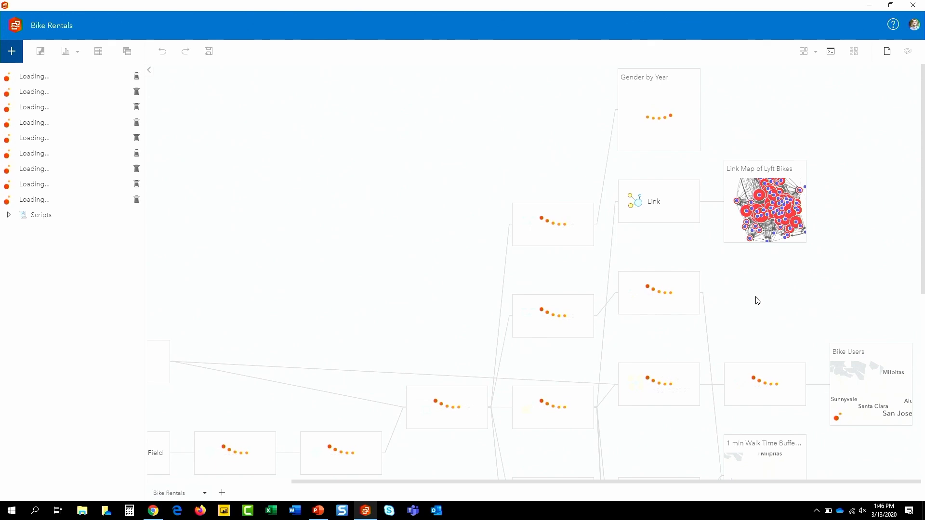
left_click_drag(705, 481, 490, 486)
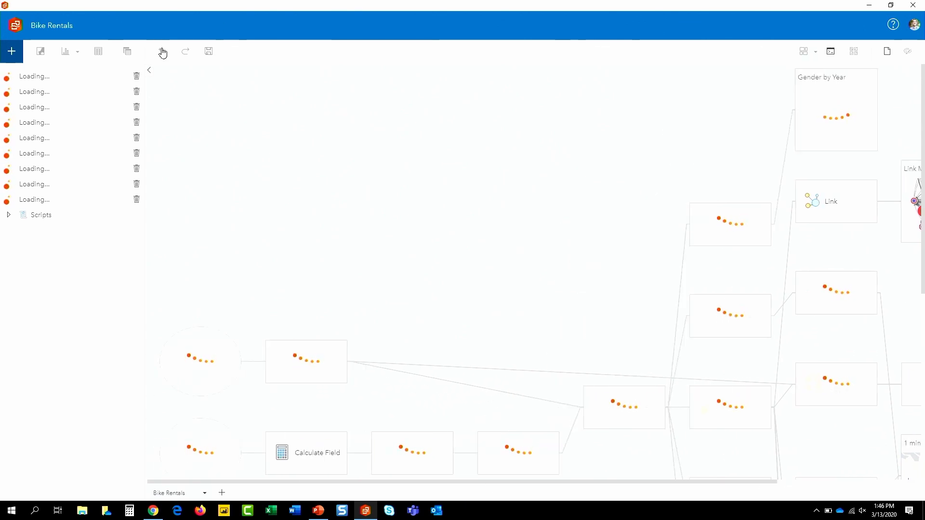
left_click(885, 53)
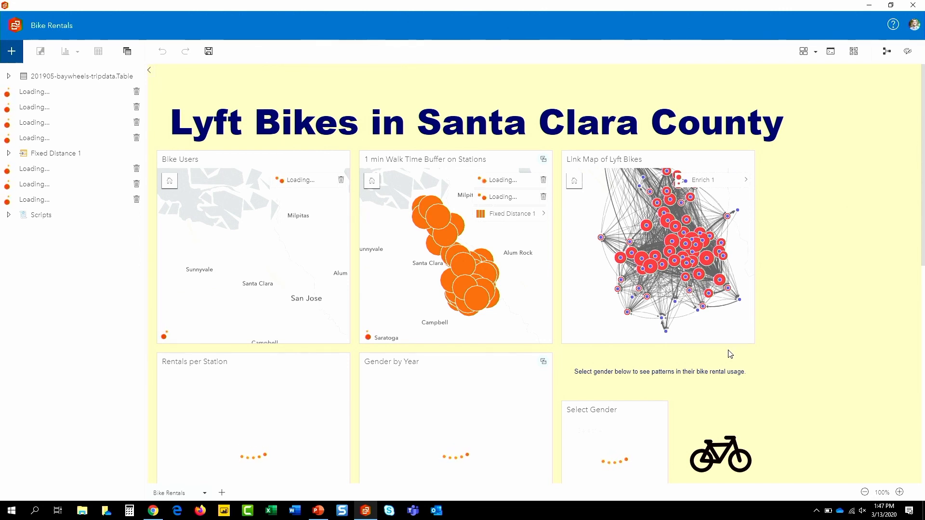
- Switch to the PowerPoint presentation and start the slide show from slide 55, "What did we see today?"
left_click(318, 510)
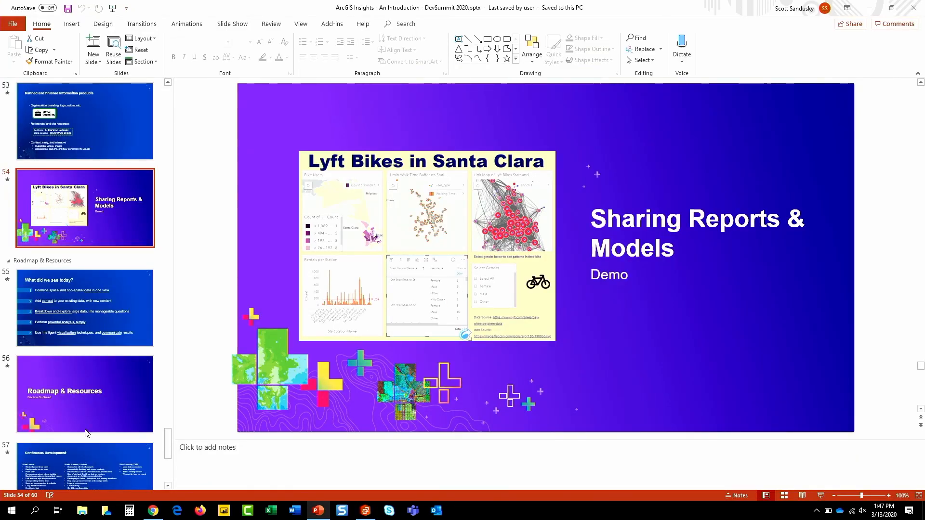
left_click(84, 340)
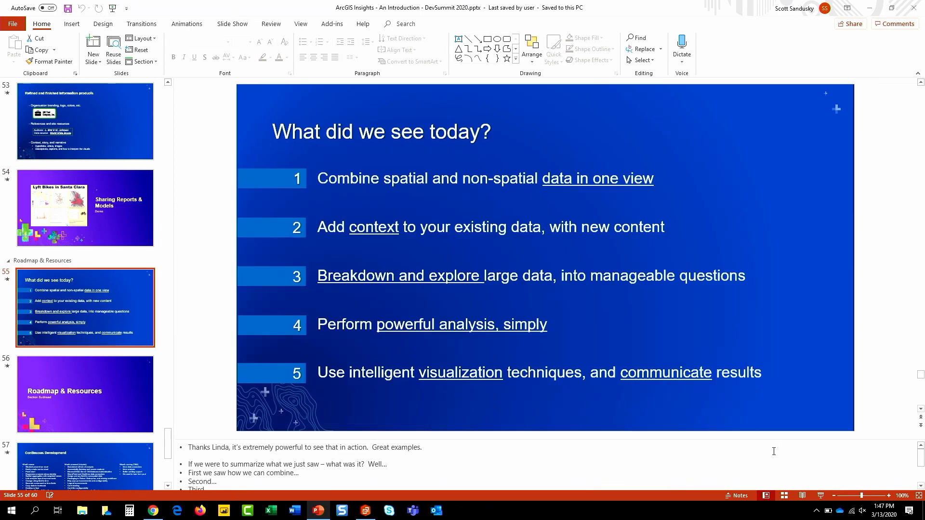
left_click(821, 496)
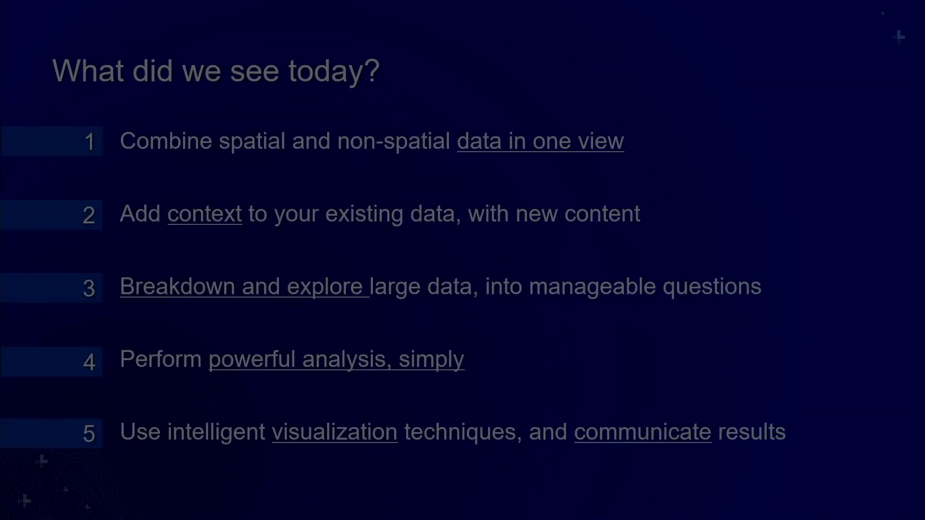